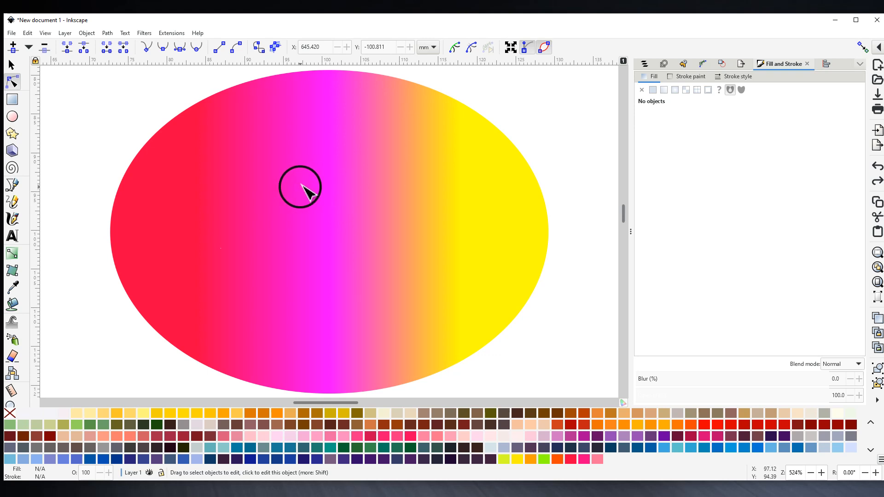
ctrl+scroll(302, 185, down, 2)
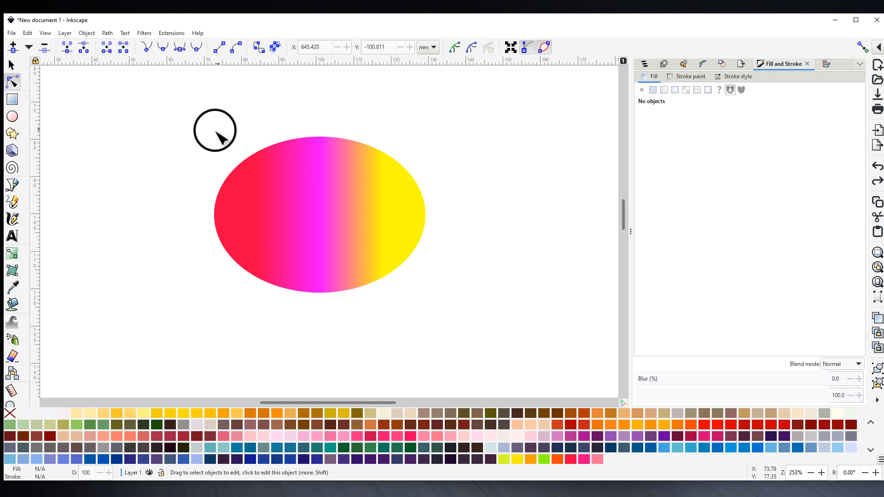
click(171, 33)
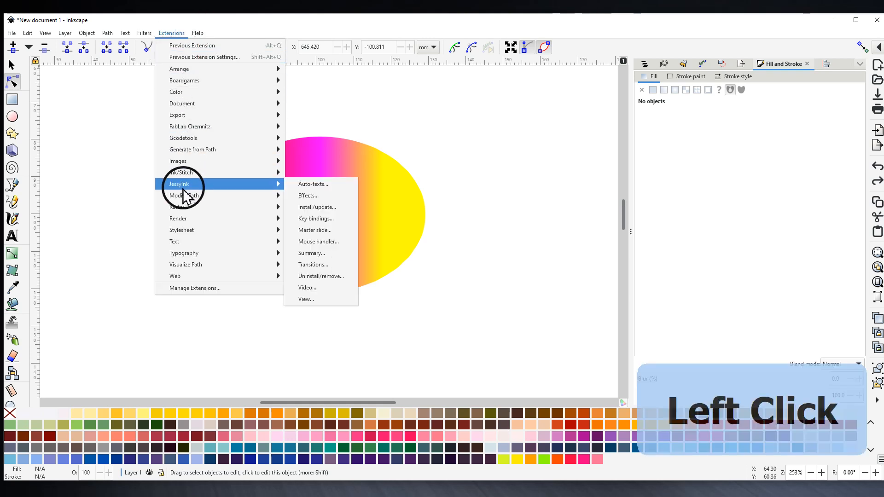
mouse_move(190, 174)
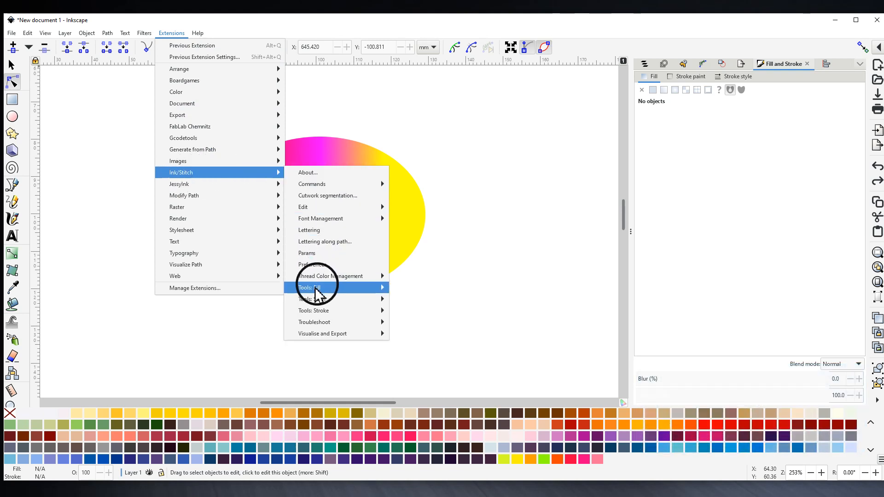
mouse_move(312, 289)
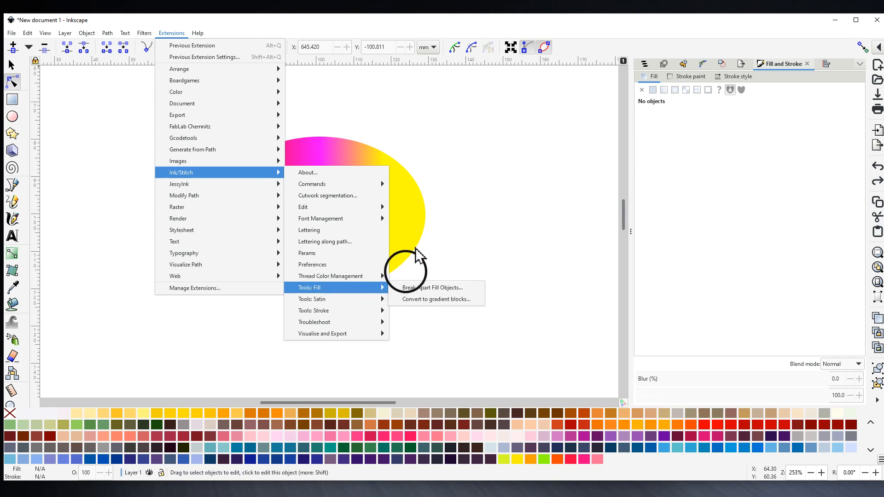
click(428, 213)
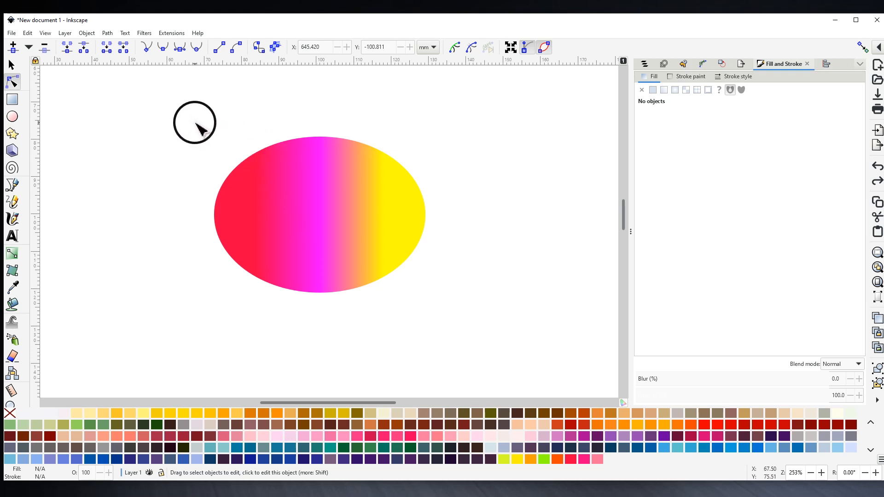
- Delete the ellipse with the red, magenta and yellow gradient from the canvas
mouse_move(194, 121)
mouse_down()
mouse_move(373, 150)
mouse_move(428, 302)
mouse_move(450, 322)
mouse_up()
right_click(332, 225)
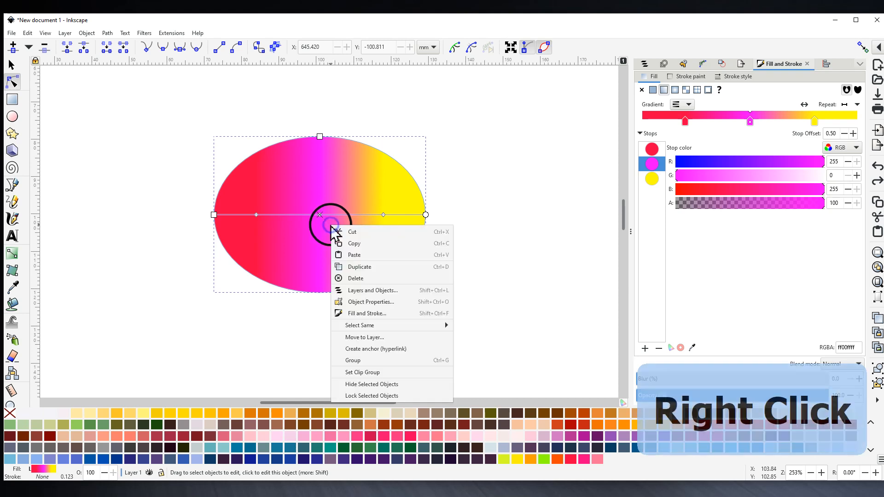
click(351, 280)
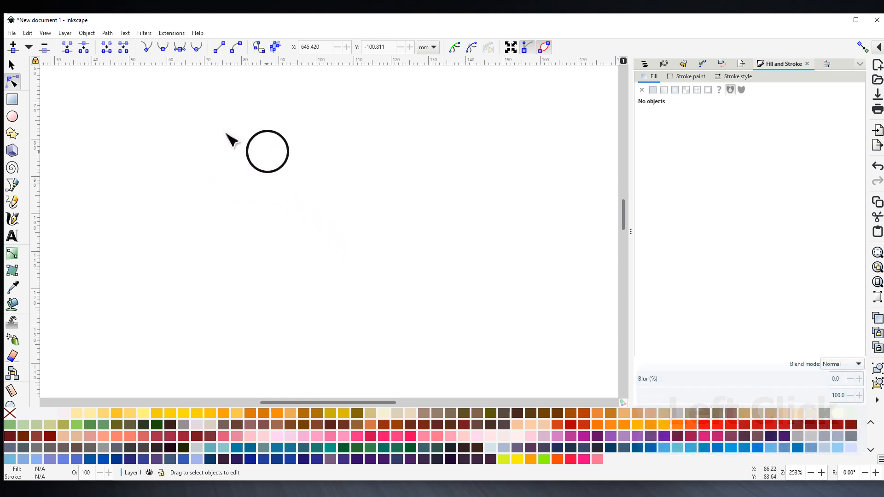
- Draw a rectangle about 84 mm wide and 27 mm high and make its corners sharp
click(16, 99)
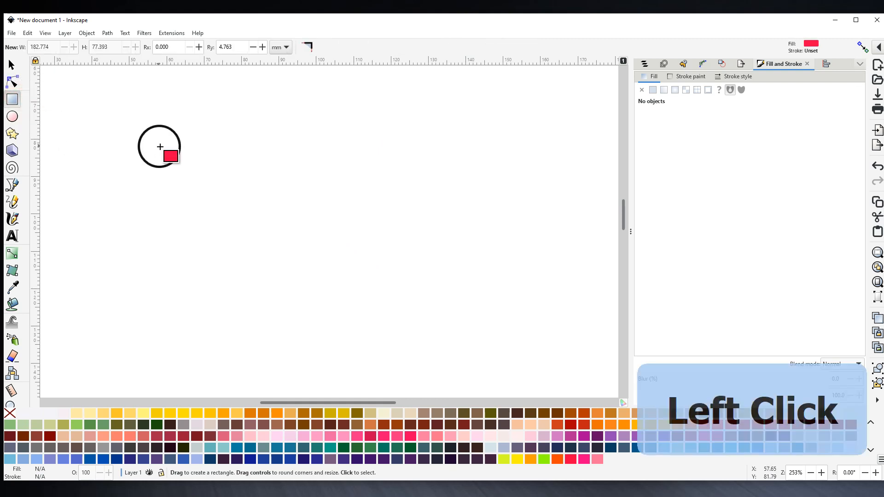
mouse_move(160, 146)
mouse_down()
mouse_move(431, 185)
mouse_move(456, 251)
mouse_move(471, 249)
mouse_up()
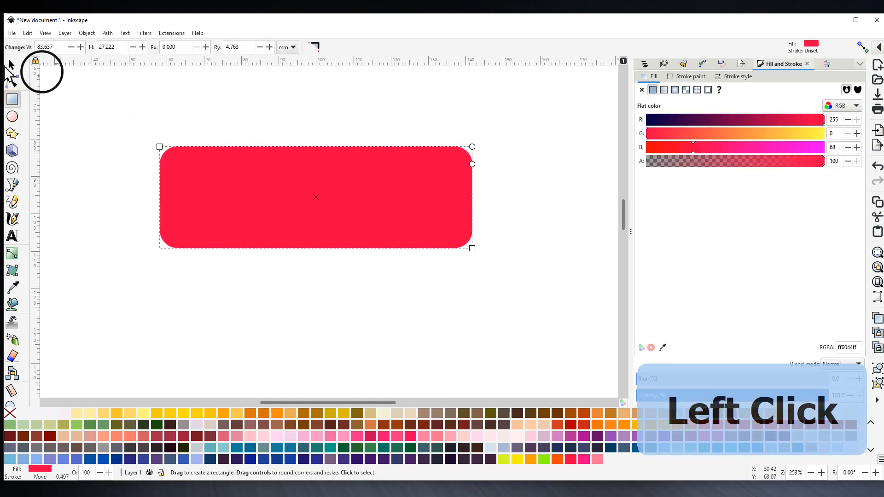
click(12, 67)
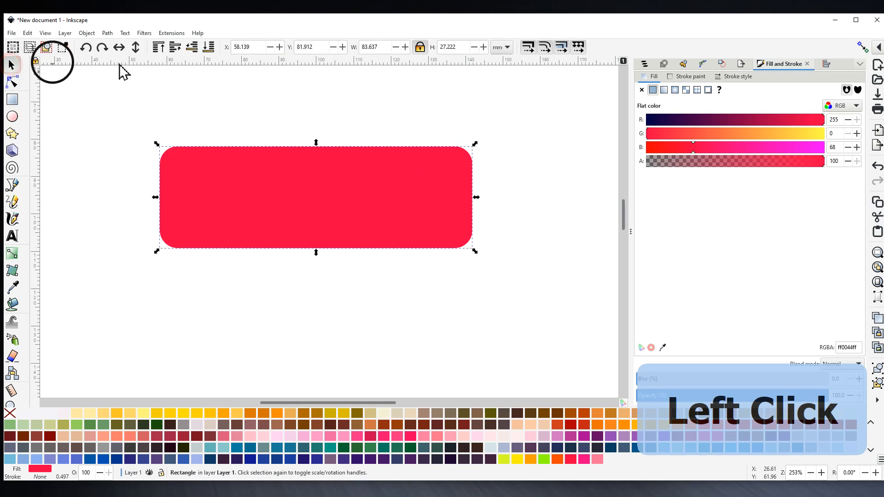
double_click(332, 195)
click(315, 46)
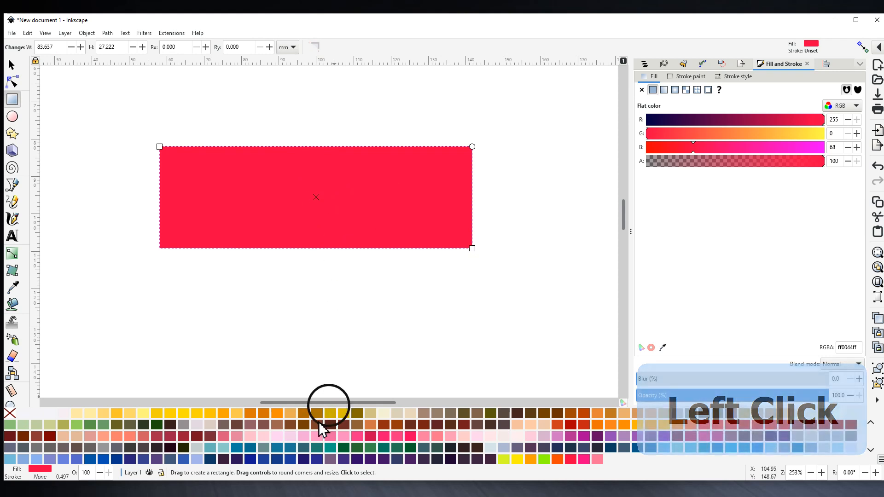
- Give the rectangle a blue fill (365db2ff) without a stroke and convert it to a path
middle_click(183, 460)
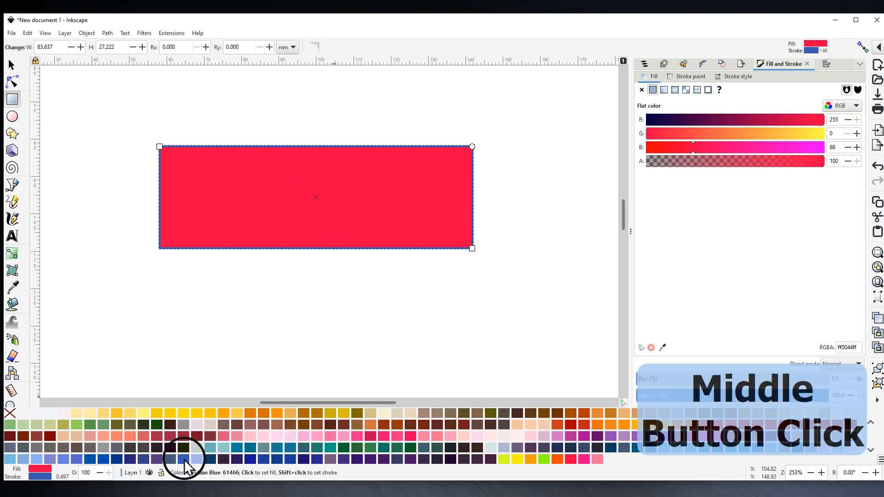
click(184, 459)
middle_click(9, 415)
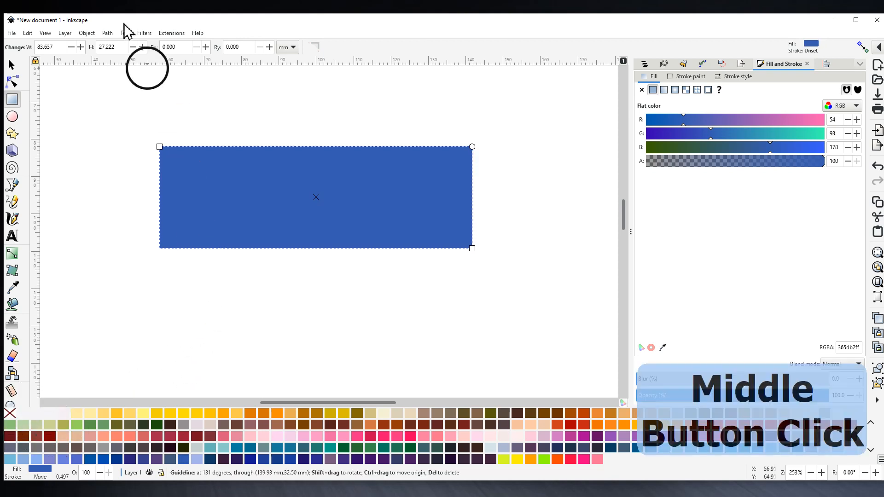
click(108, 33)
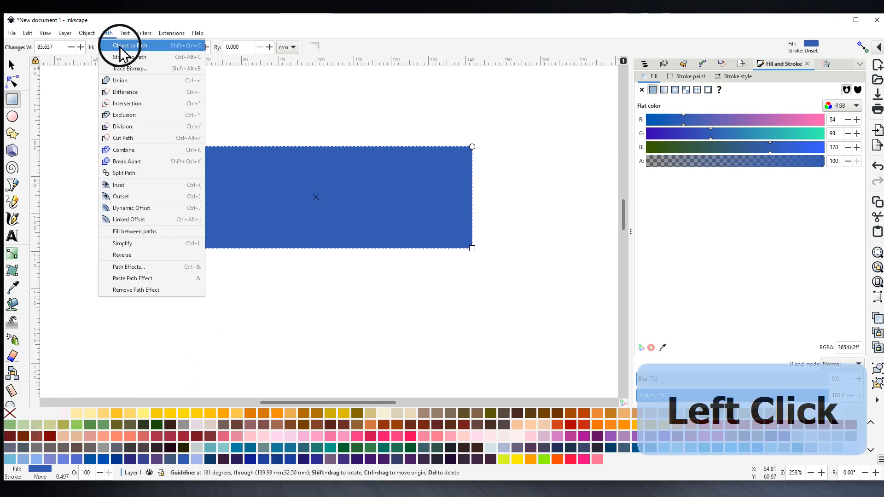
click(120, 47)
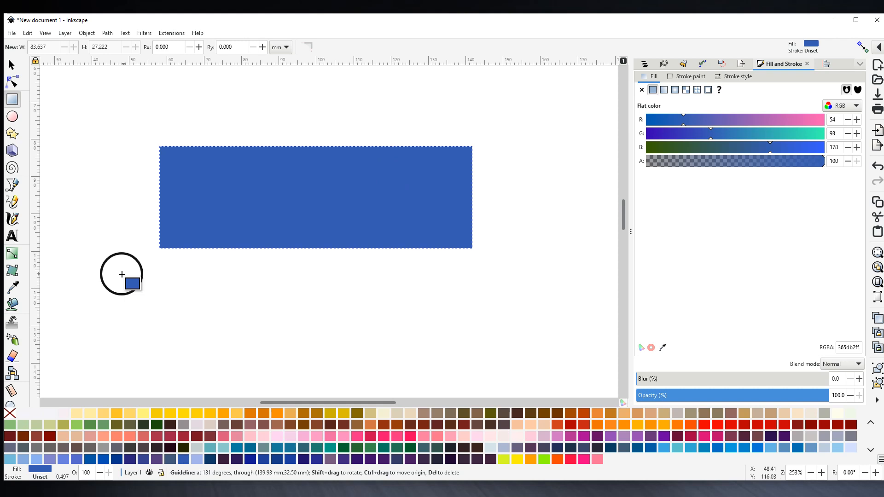
- Draw a closed four-sided path about 64 × 42 mm with slanted sides crossing the rectangle, extending beyond its upper and lower edges
click(11, 189)
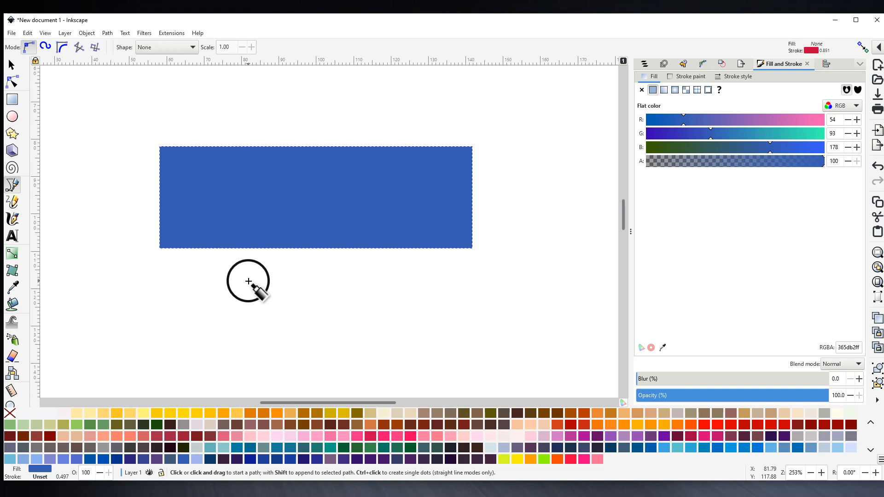
click(211, 272)
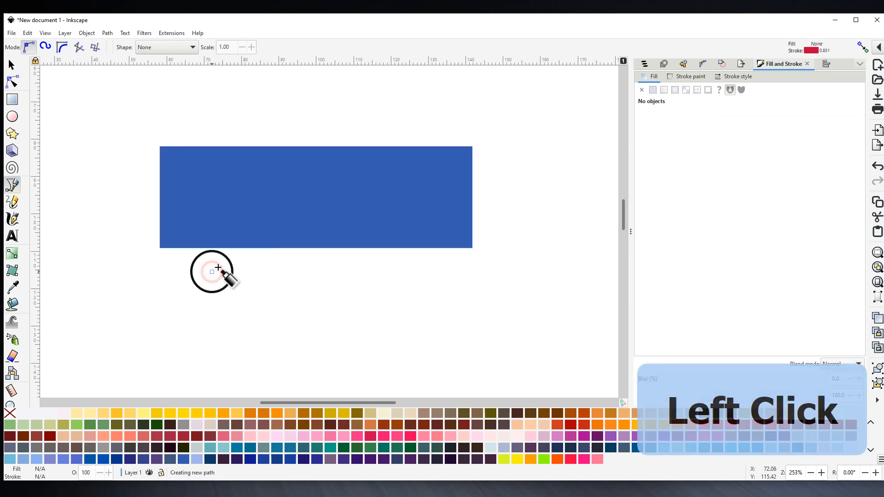
click(266, 124)
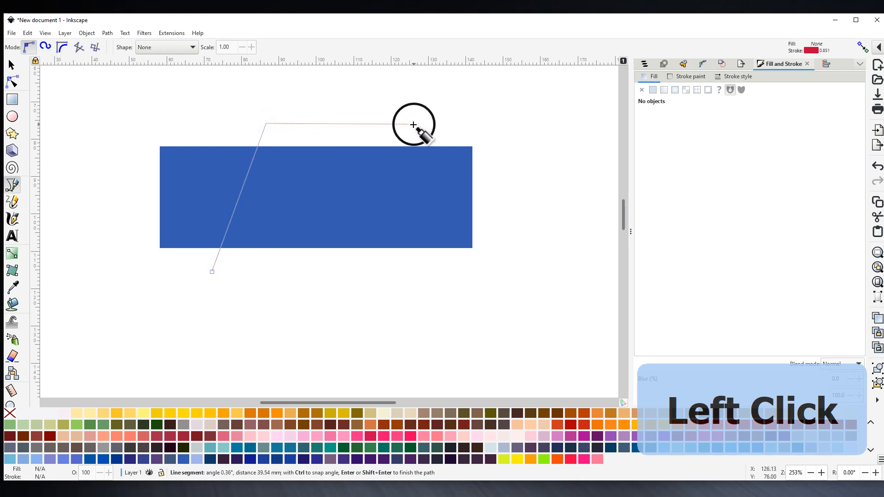
click(451, 118)
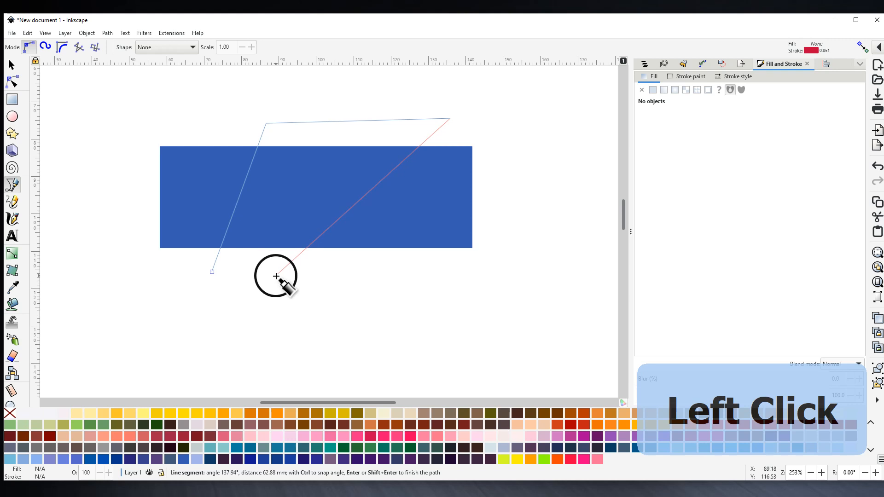
click(212, 272)
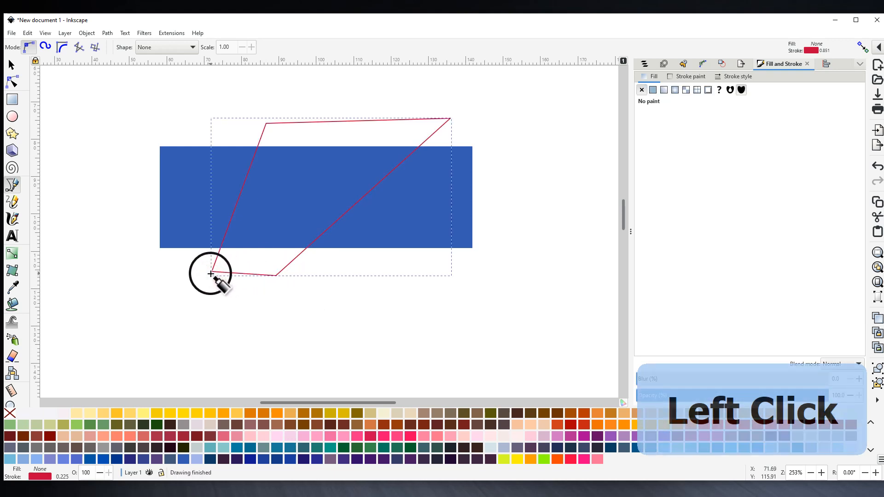
- Split the blue rectangle along the four-sided outline with the Division path operation and deselect the pieces
key(space)
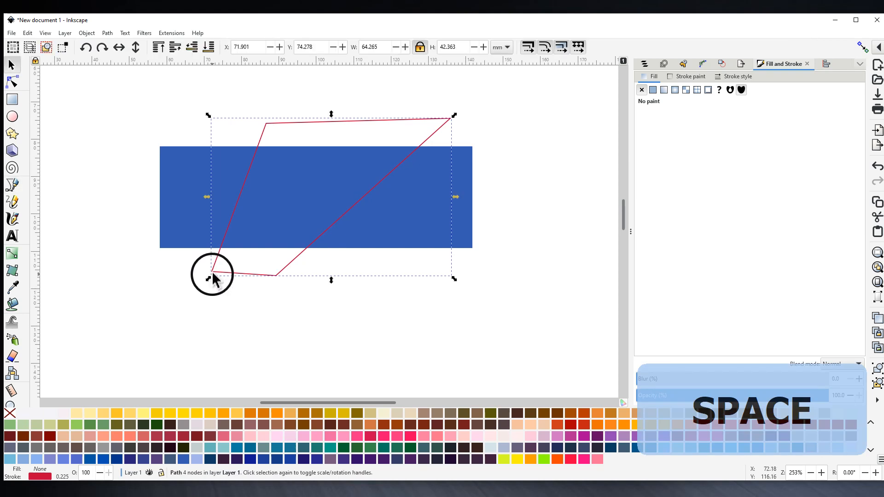
key(shift)
shift+click(183, 221)
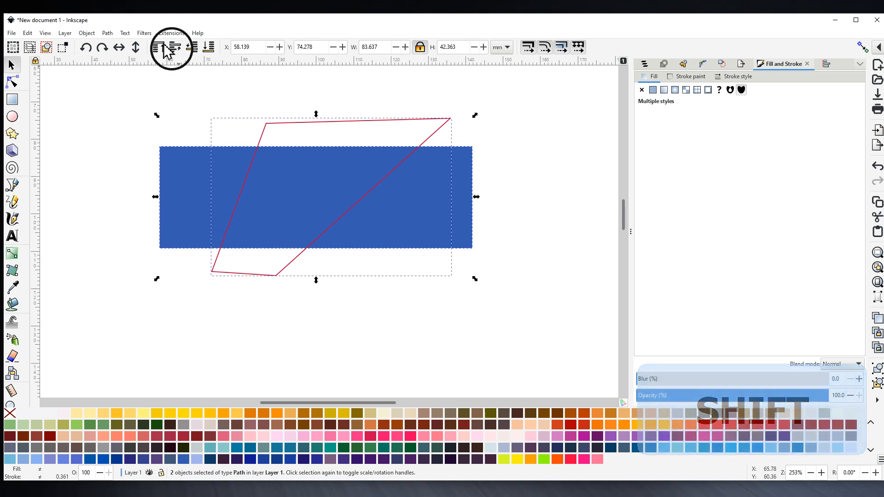
click(109, 33)
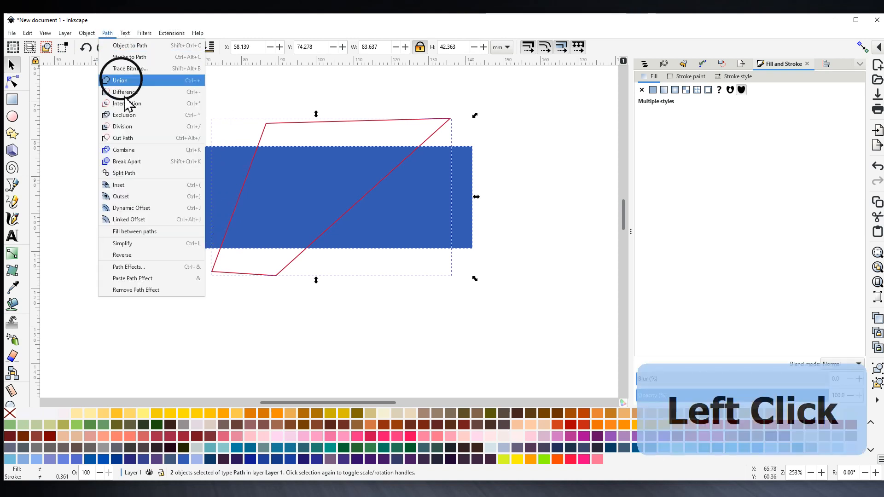
click(122, 127)
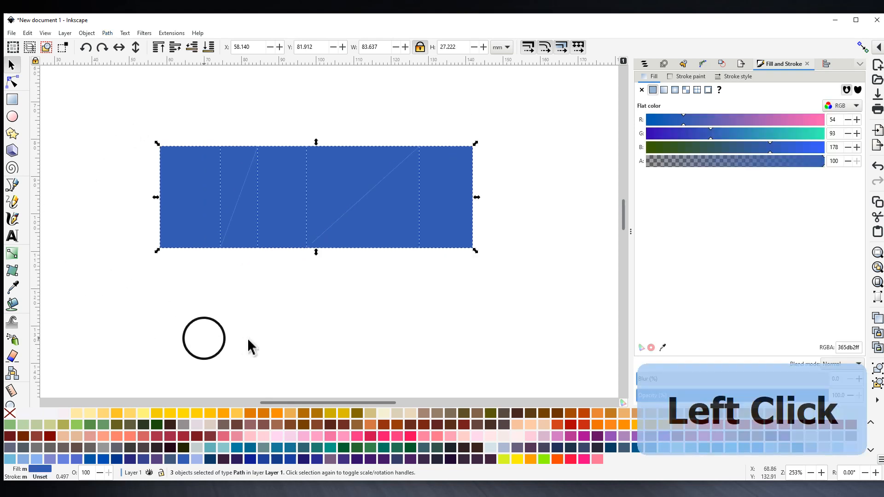
click(296, 315)
- Recolor the right-hand piece dark green (007a61ff) and the middle piece pink (ff95c3ff)
click(407, 225)
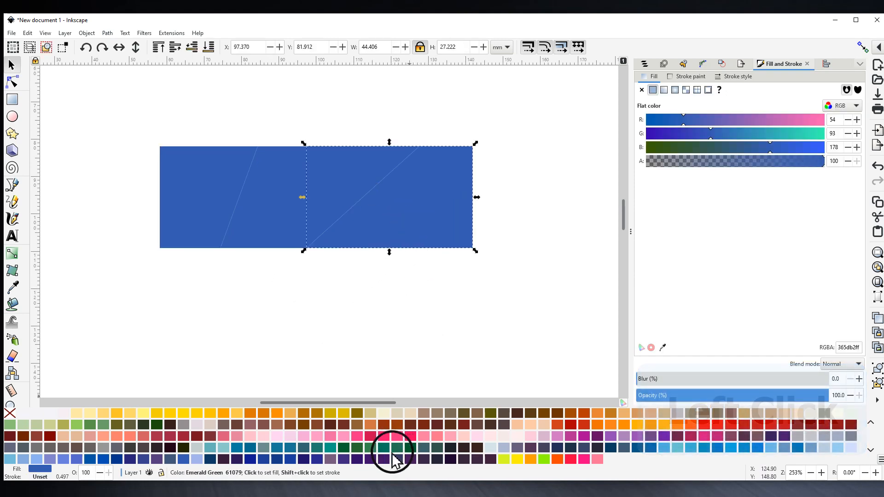
click(385, 455)
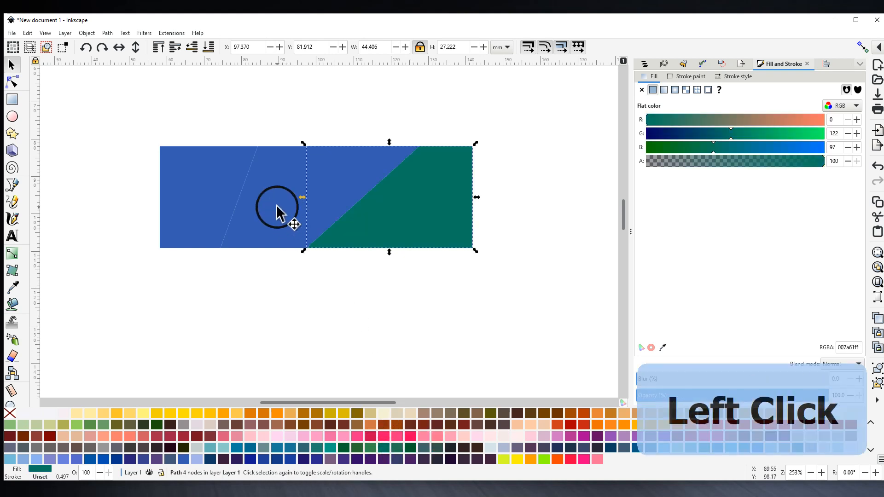
click(278, 223)
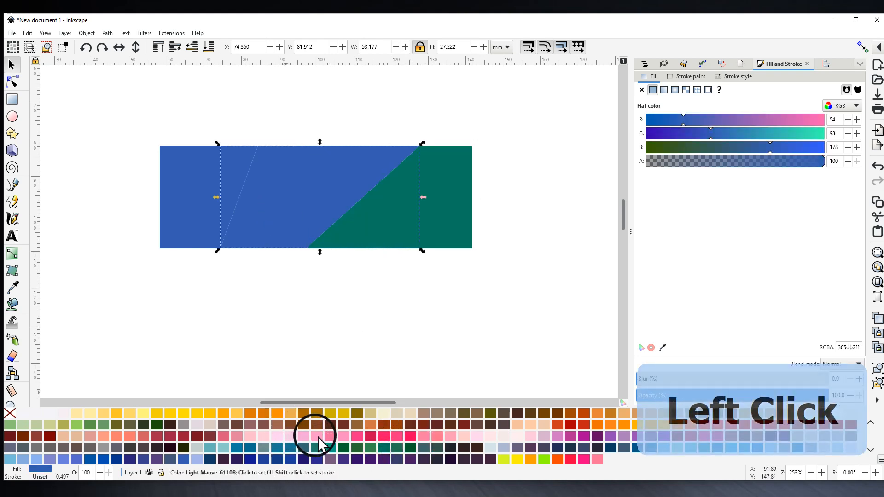
click(321, 443)
click(208, 228)
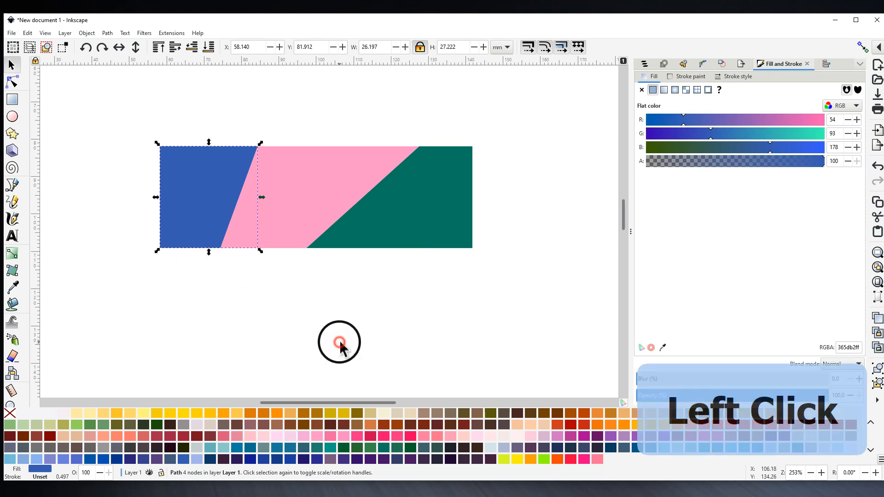
click(330, 340)
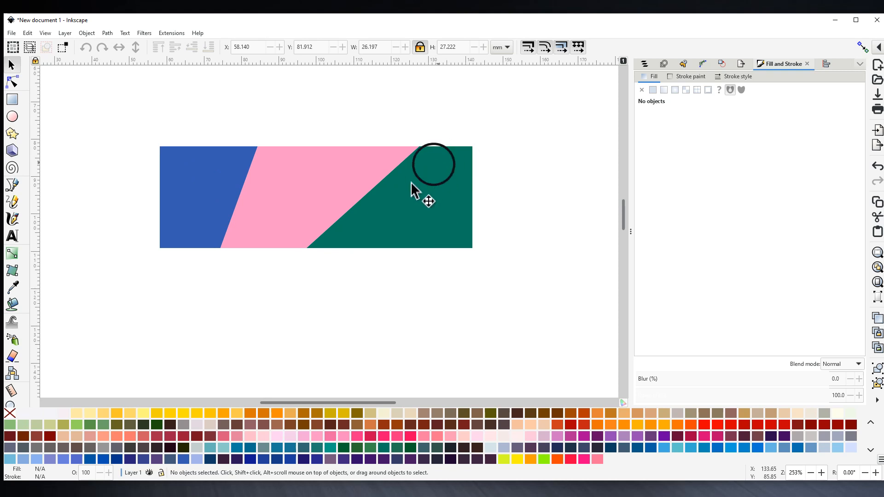
- Move the pink middle piece up and slightly right to about X 80.3, Y 70.0 mm, away from its neighbours
double_click(314, 185)
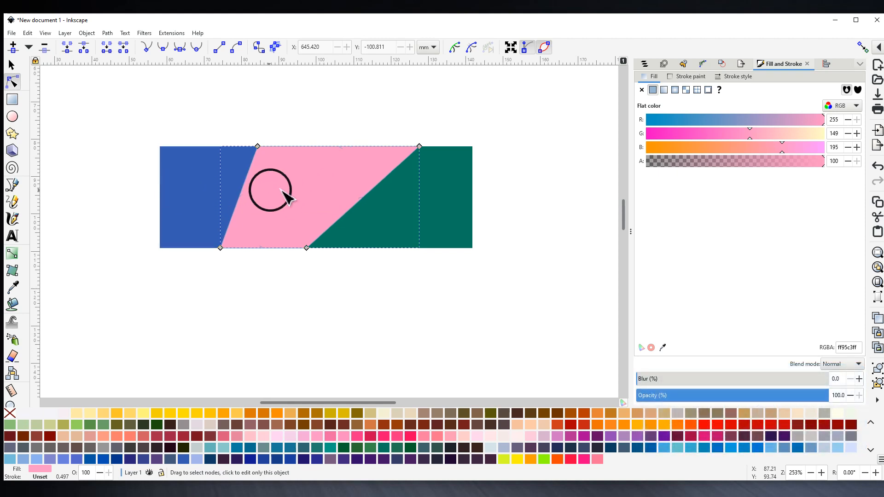
click(295, 191)
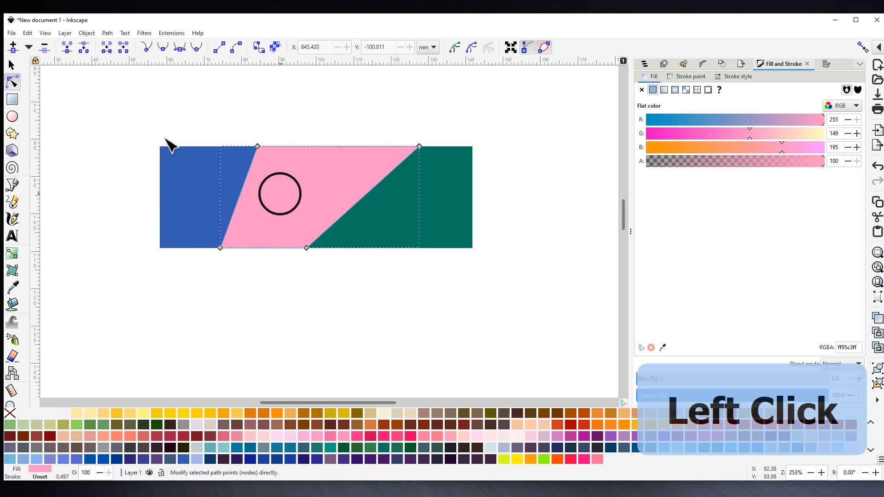
click(12, 65)
click(300, 187)
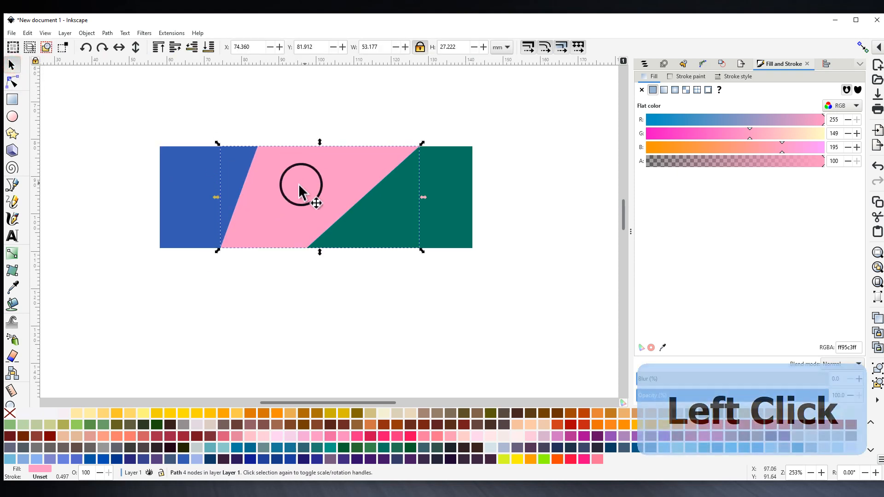
drag(300, 187, 325, 141)
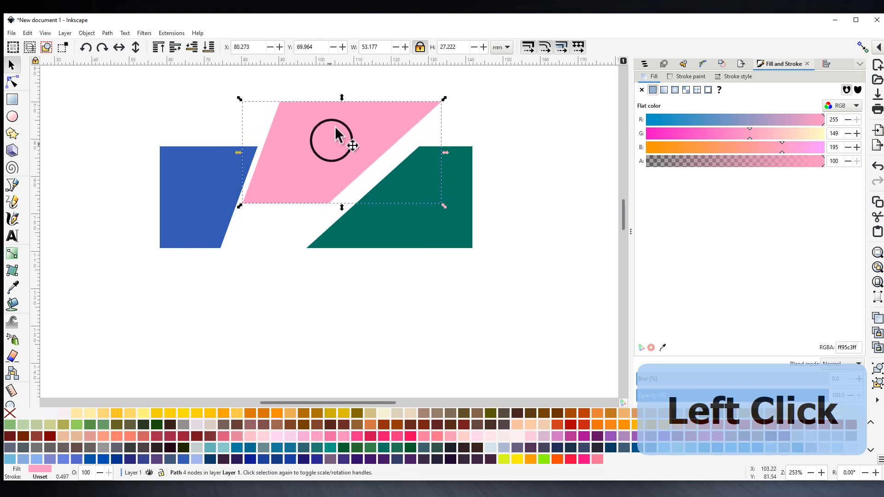
- Duplicate the pink piece and place the copy lower between the blue and green pieces, at about X 72.9, Y 87.8 mm
right_click(309, 146)
click(333, 184)
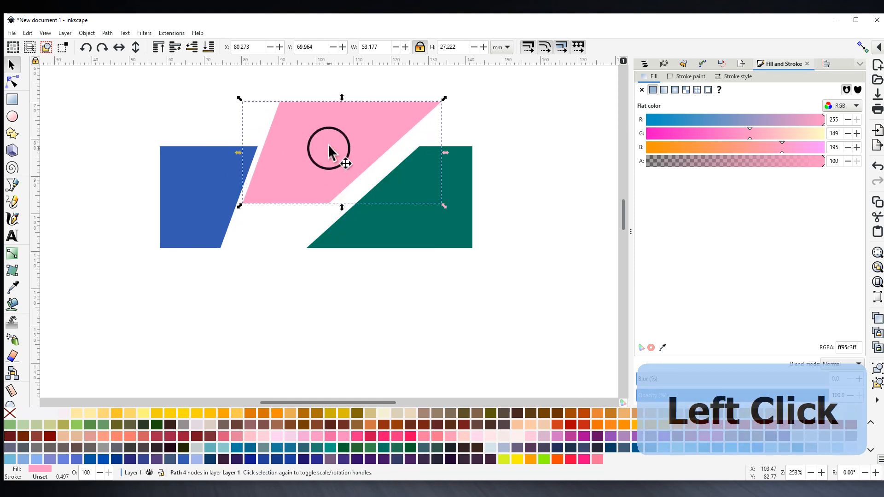
drag(328, 145, 301, 222)
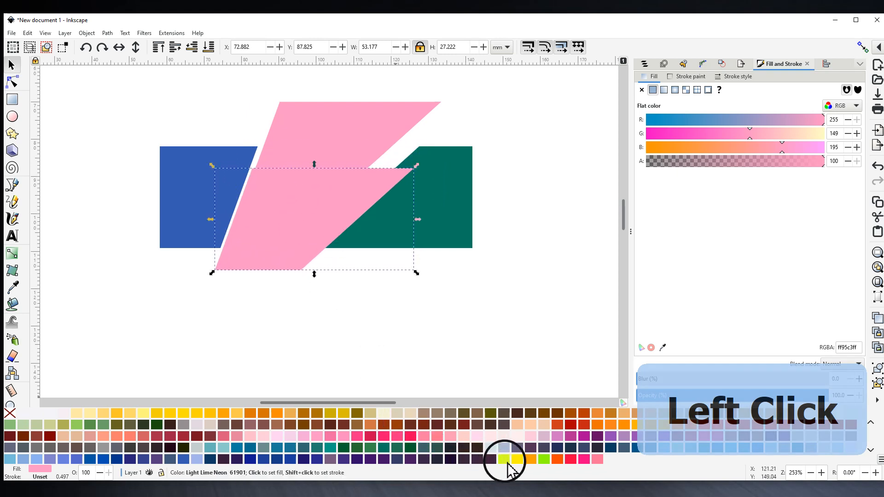
- Recolor the lower pink copy and the right-hand green piece together with the same Emerald Green fill (237553ff)
click(504, 459)
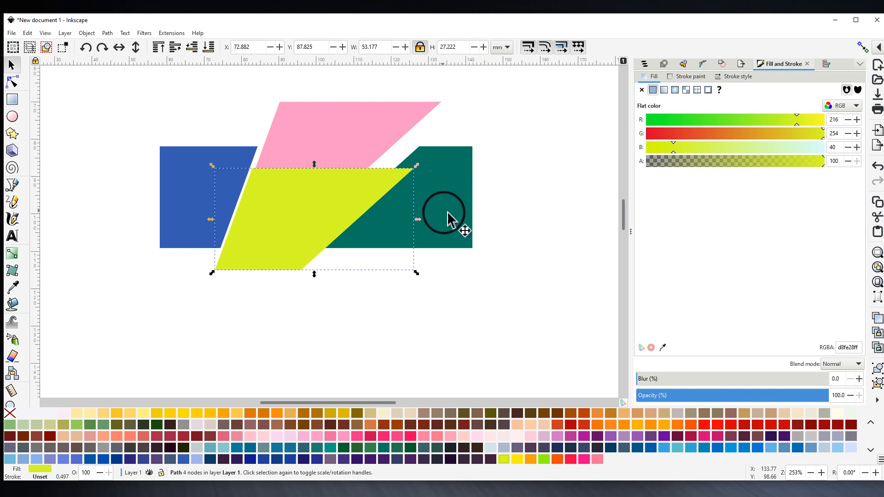
click(313, 215)
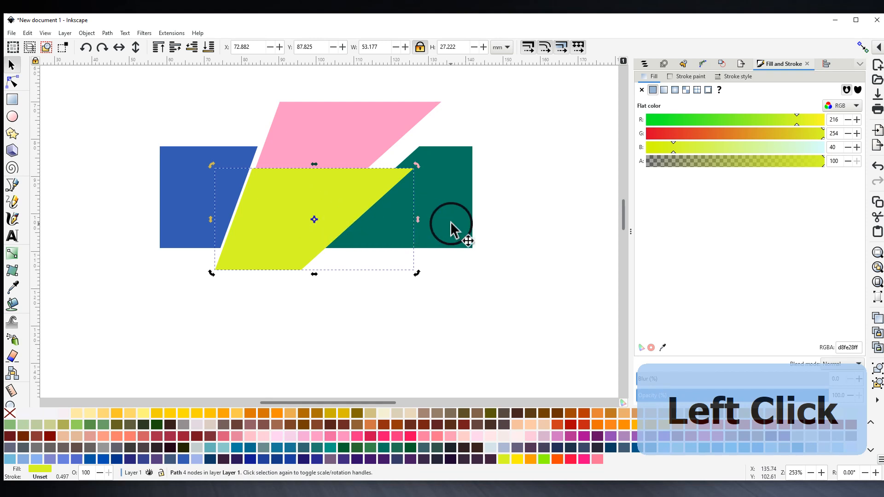
key(shift)
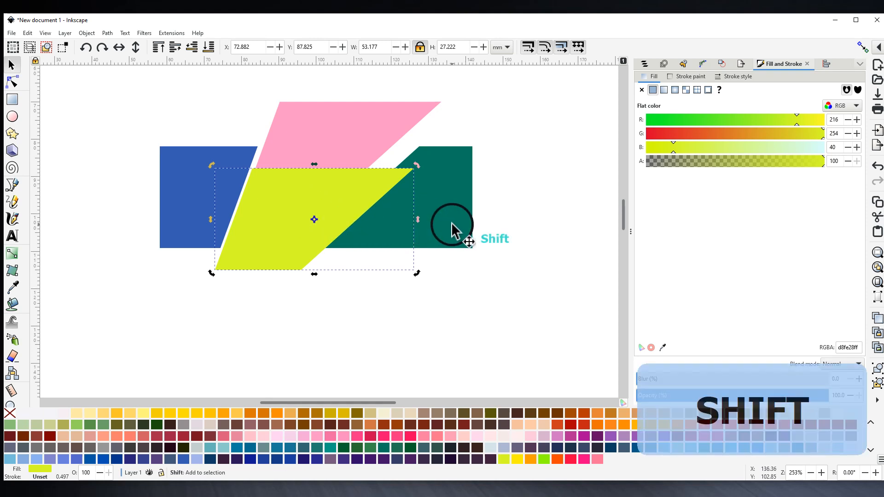
shift+click(451, 229)
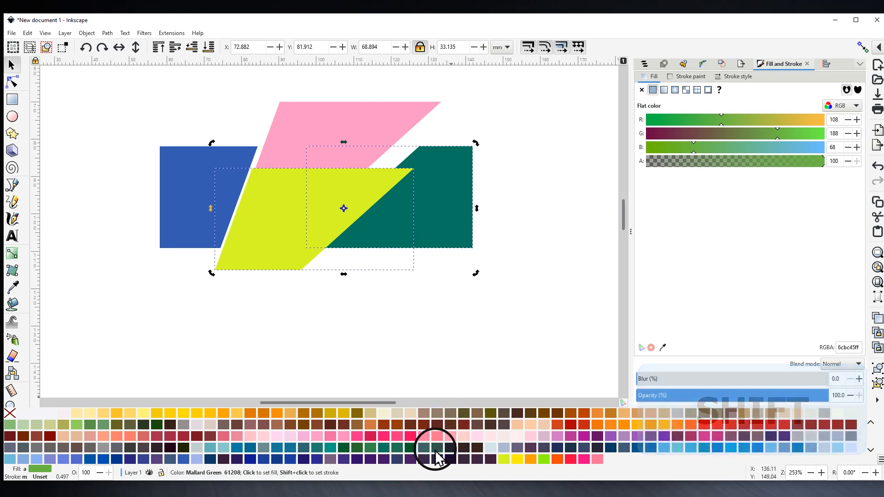
click(398, 446)
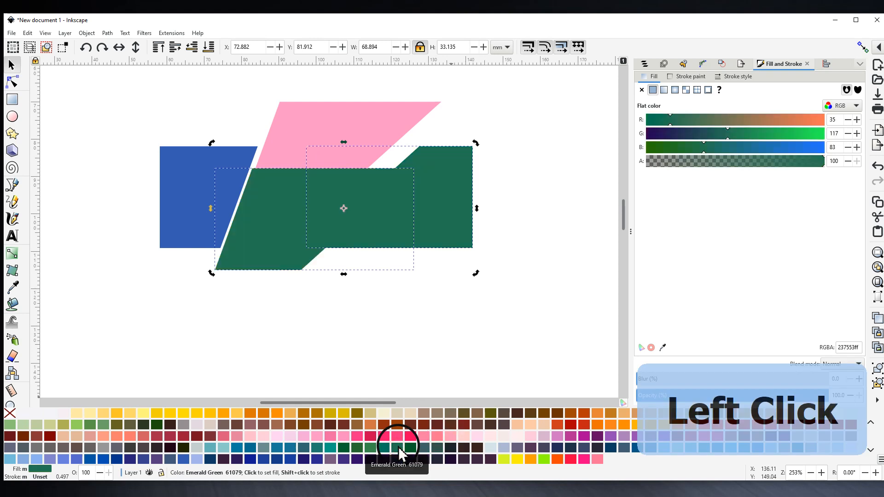
- Recolor the upper pink piece and the left-hand blue piece together with the same blue fill (365db2ff), without a stroke
click(313, 125)
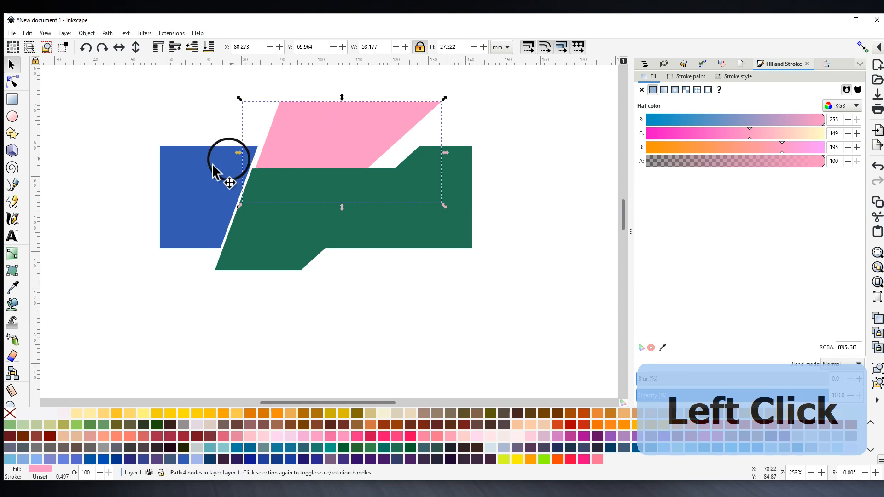
shift+click(190, 177)
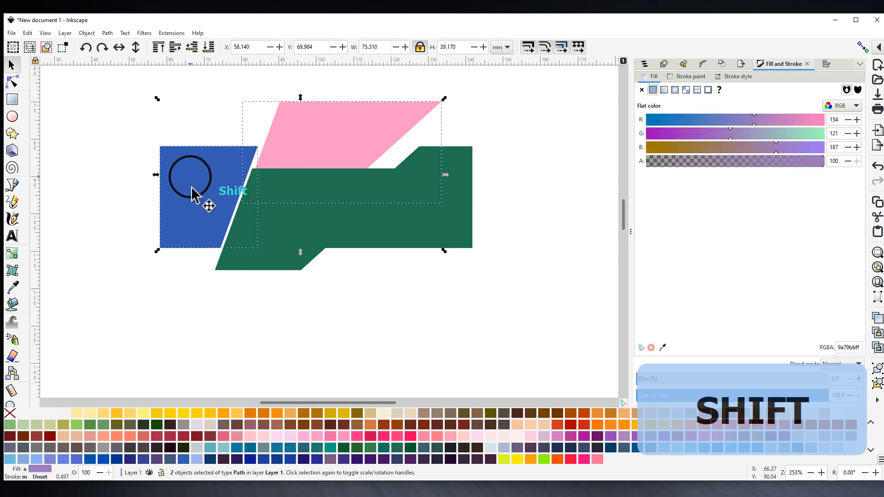
middle_click(143, 461)
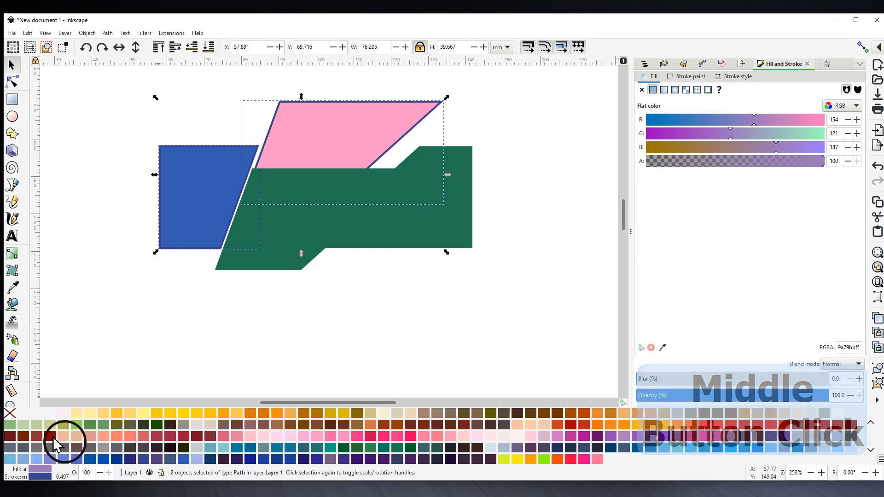
middle_click(11, 413)
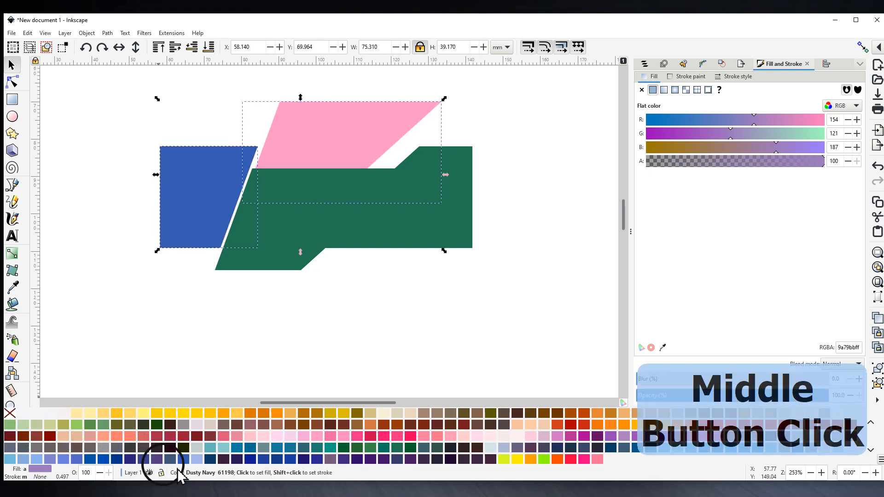
click(182, 459)
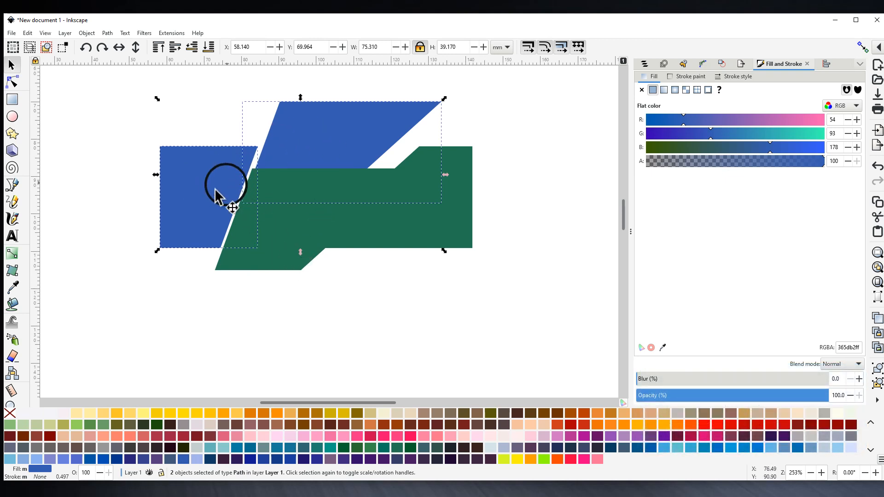
- Move the left blue piece to about X 56.5, Y 83.0 mm and the right green piece to about X 107.8, Y 83.9 mm
click(199, 191)
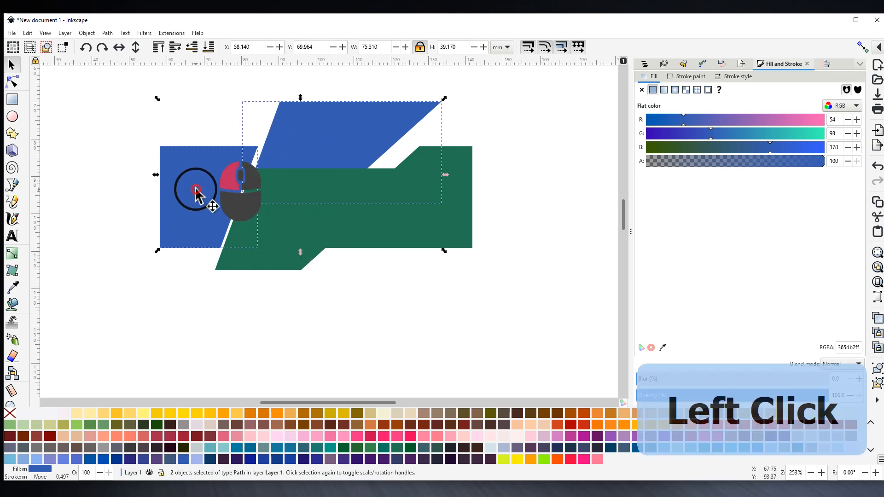
click(152, 339)
drag(193, 190, 186, 194)
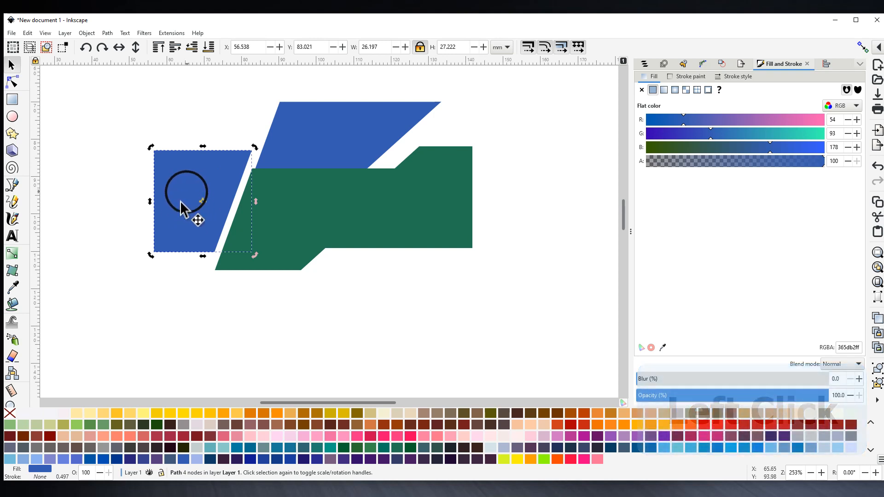
click(445, 209)
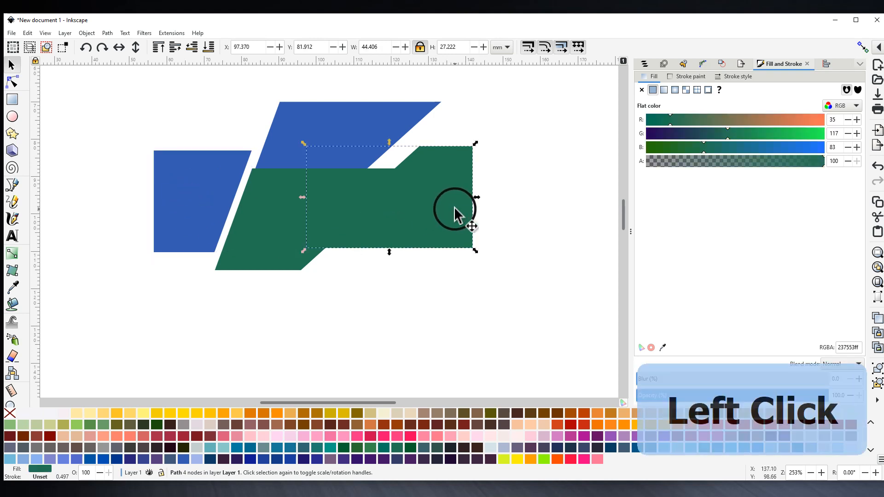
drag(454, 213, 493, 220)
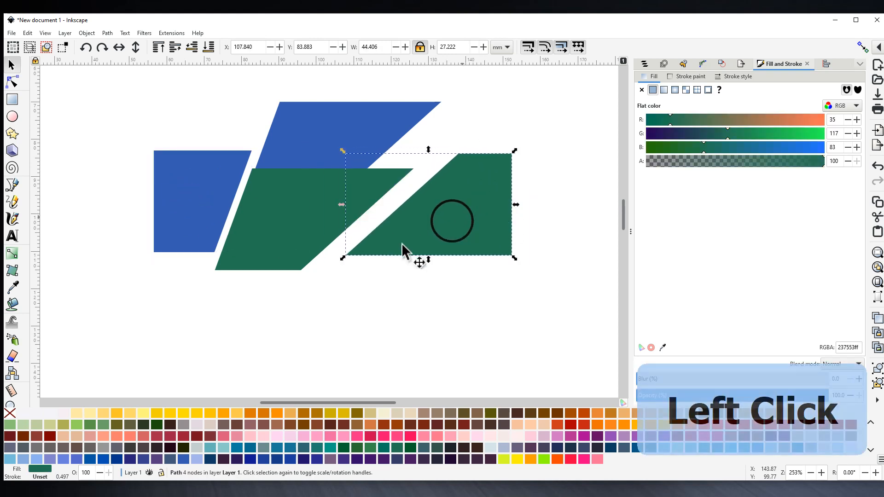
- Open the Ink/Stitch Params for the upper blue piece and set its End row spacing to 1 mm, keeping the stitch preview uncovered
click(325, 126)
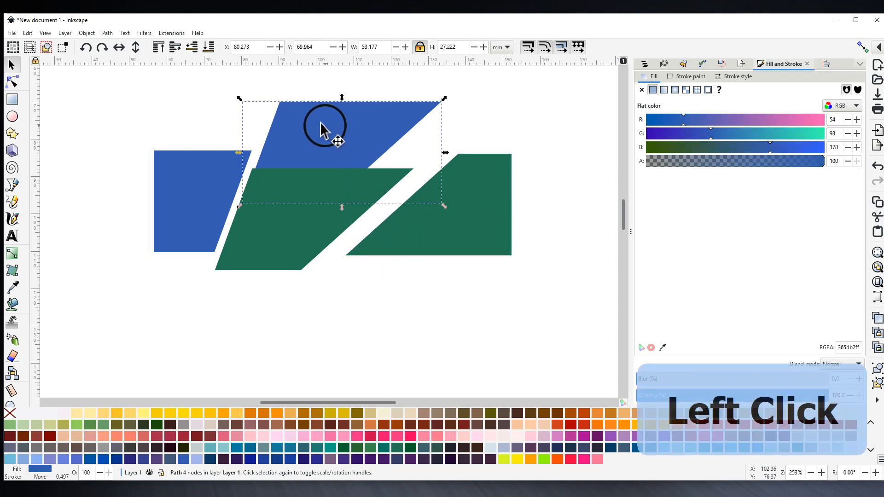
click(170, 34)
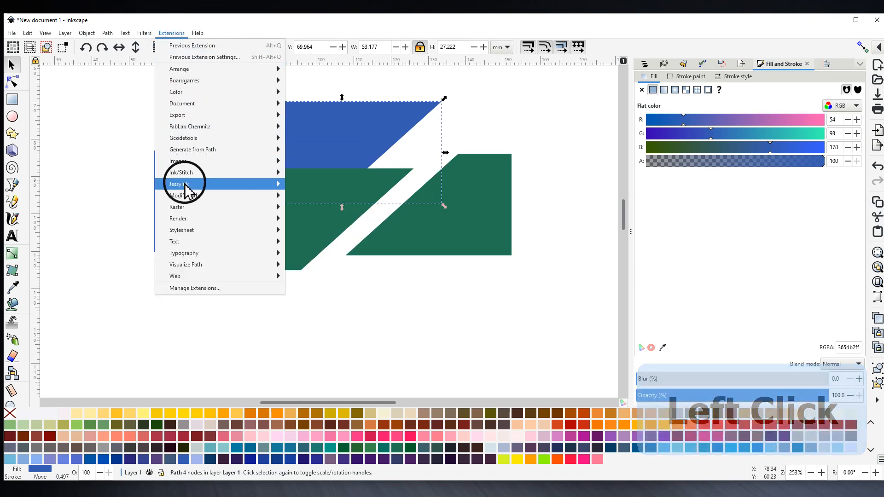
mouse_move(197, 174)
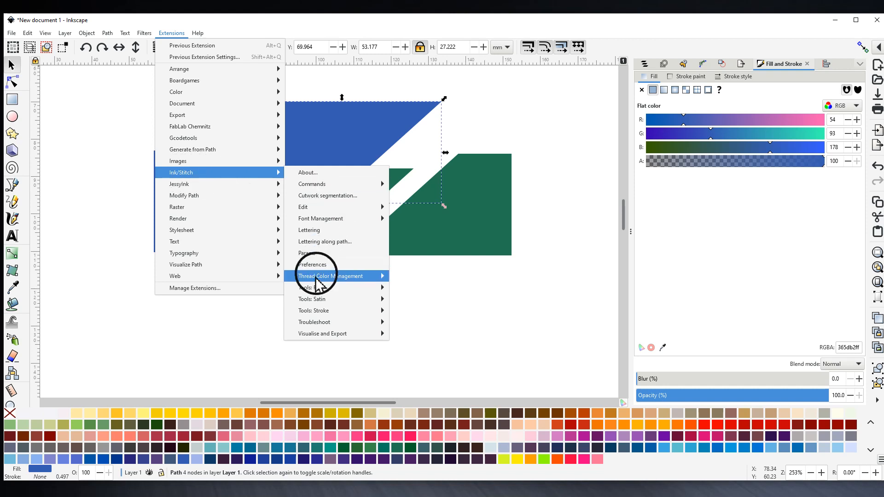
click(314, 261)
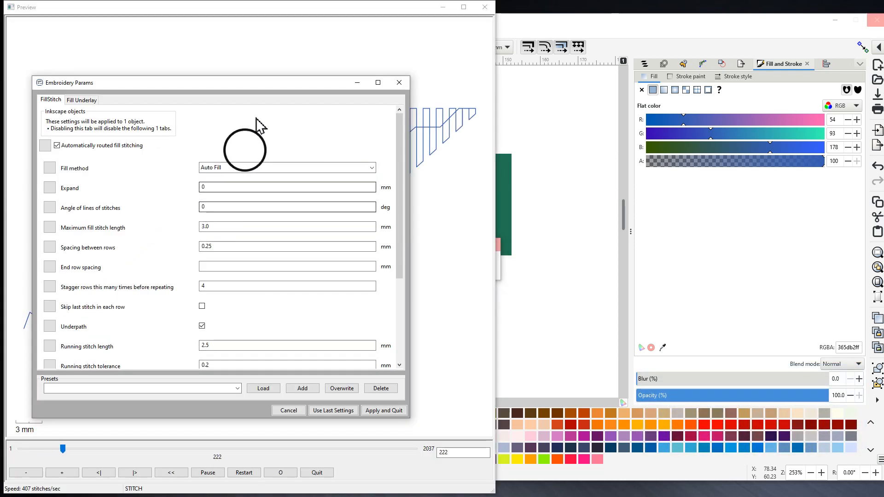
drag(263, 91, 298, 44)
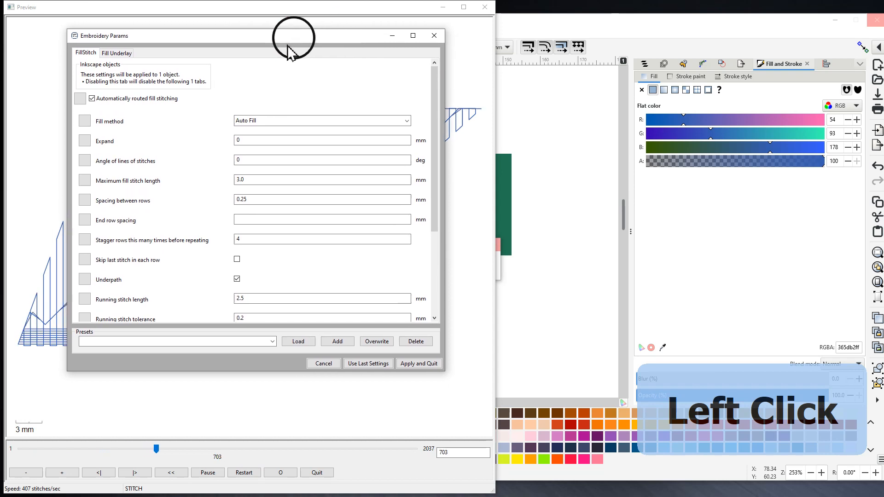
click(85, 221)
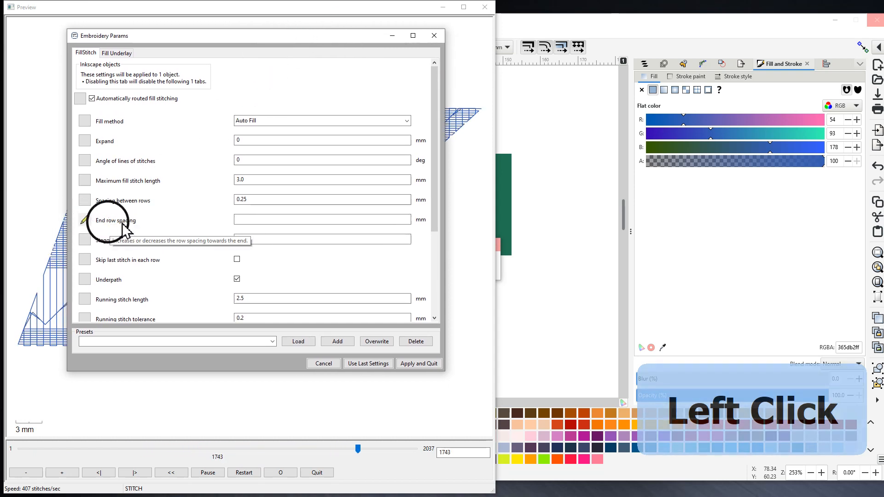
click(254, 220)
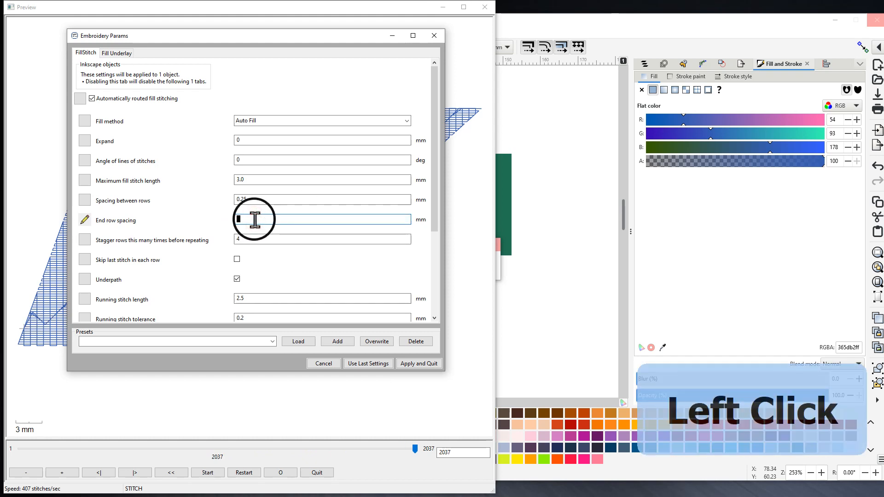
text(1)
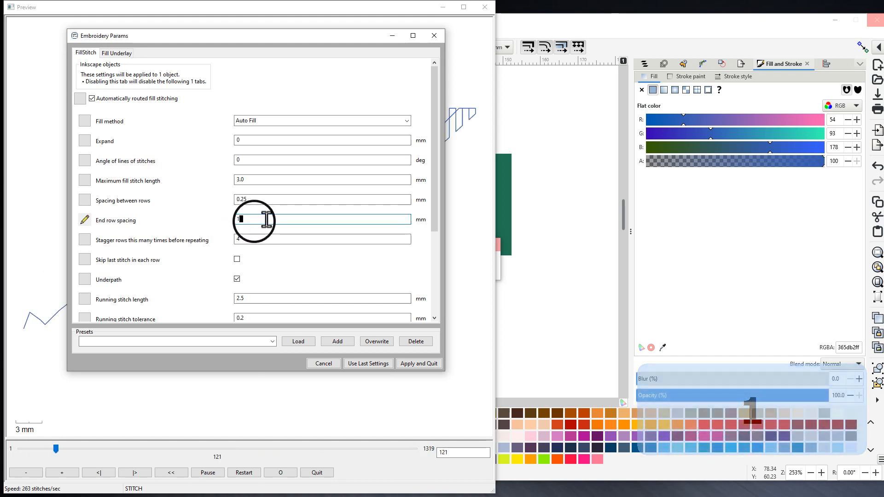
drag(273, 37, 678, 40)
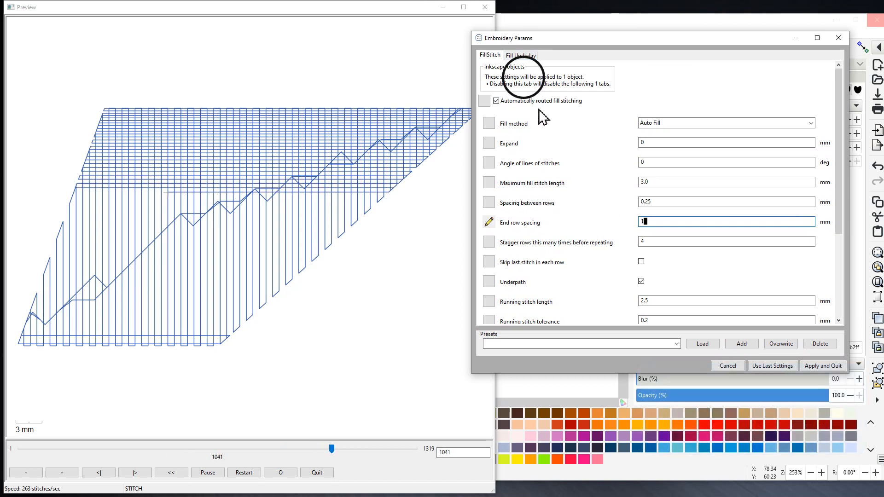
- Disable the fill underlay and the Underpath option for the upper blue piece's stitching
click(518, 56)
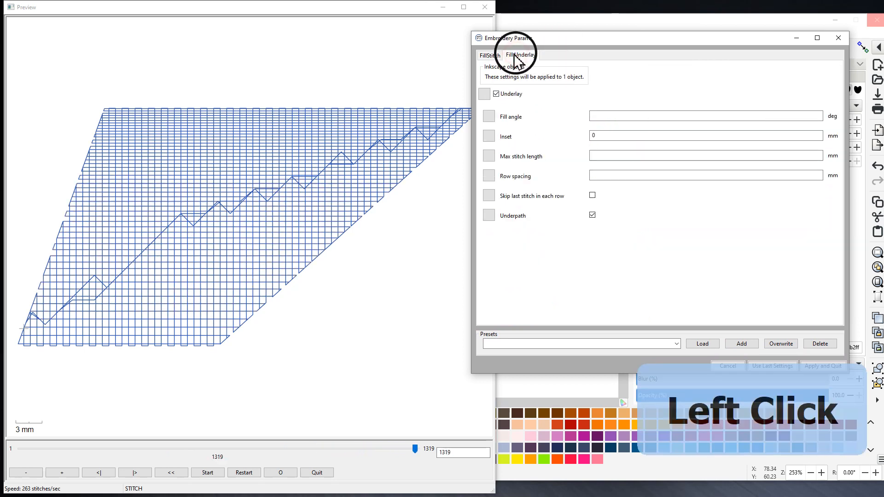
click(497, 93)
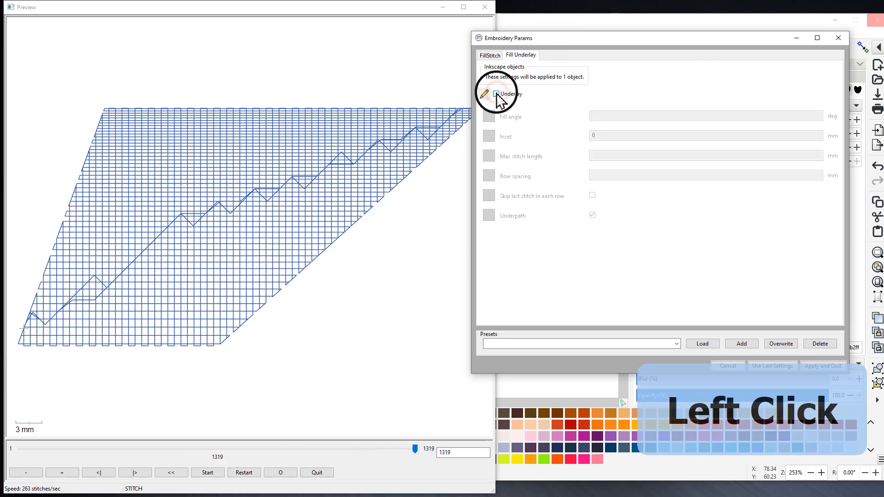
click(491, 56)
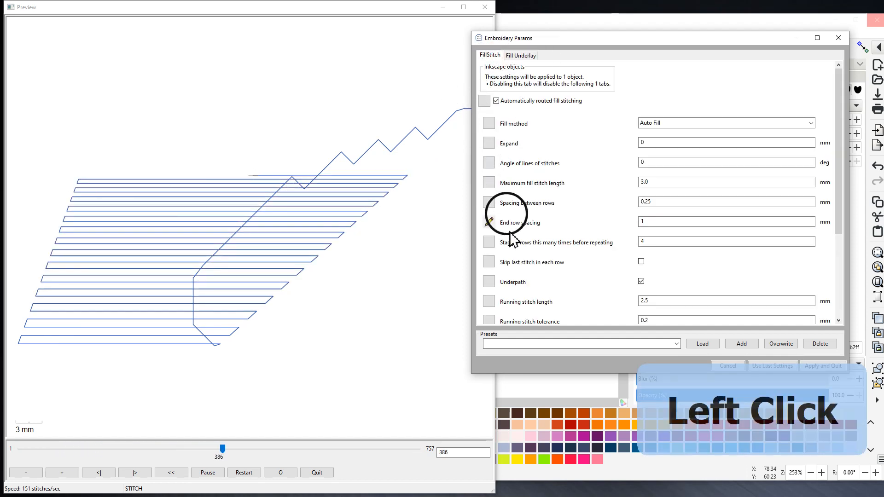
click(489, 282)
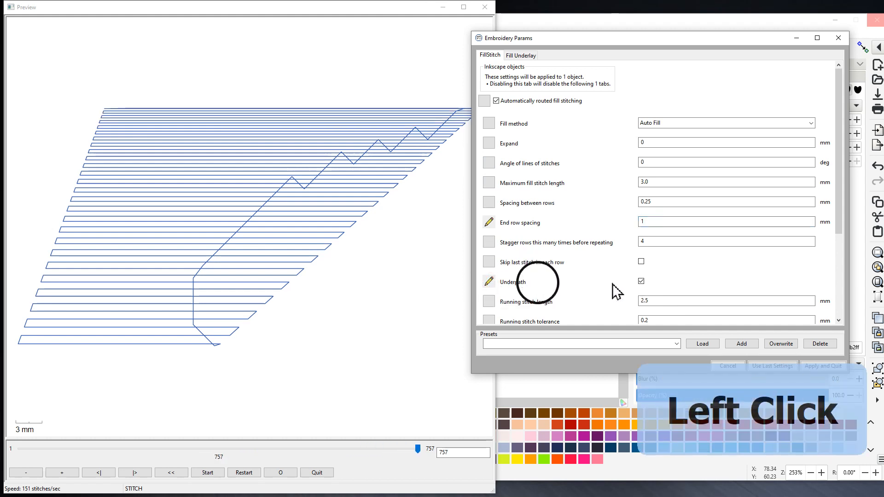
click(640, 281)
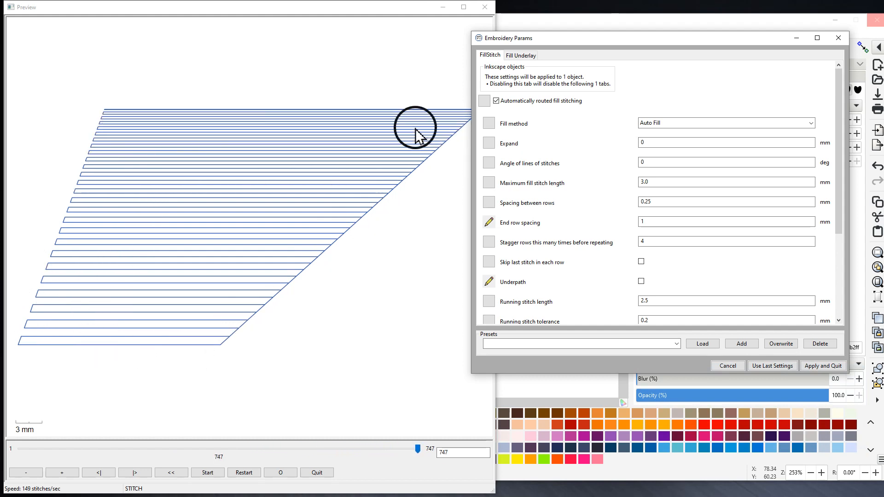
- Set the fill's Spacing between rows to 0.1 mm and its End row spacing to 3 mm
drag(645, 41, 679, 21)
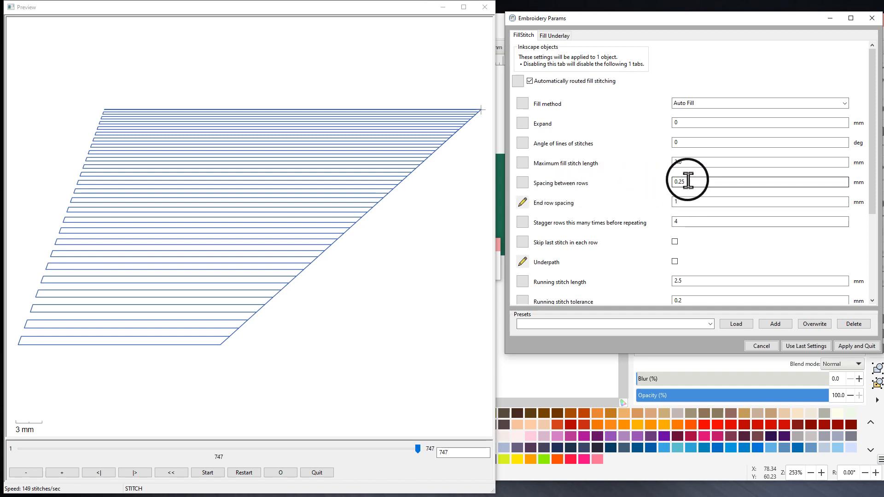
drag(688, 179, 680, 181)
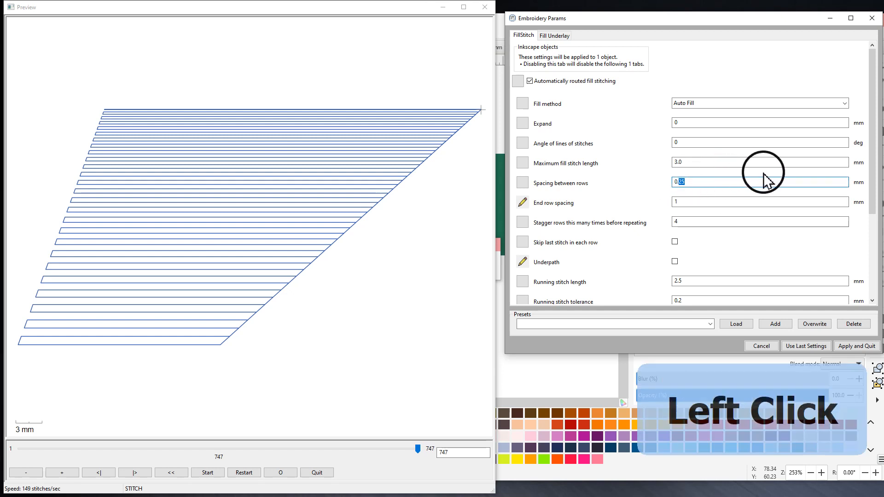
text(1)
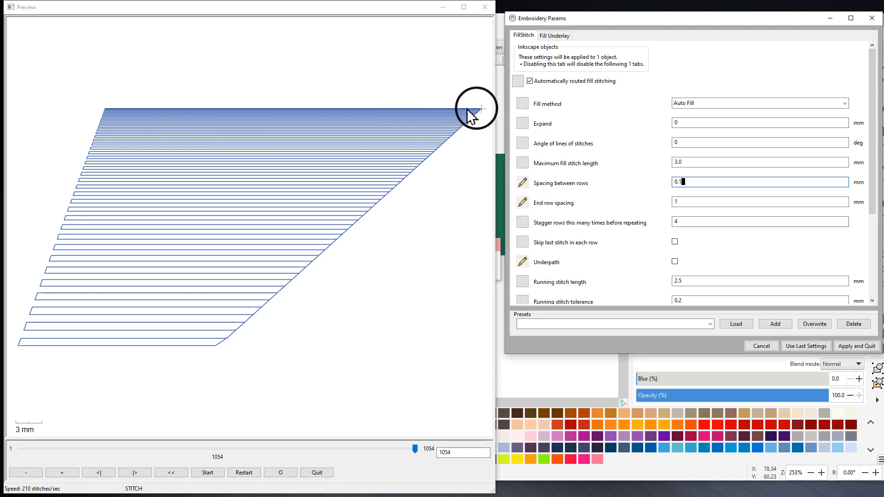
mouse_move(542, 210)
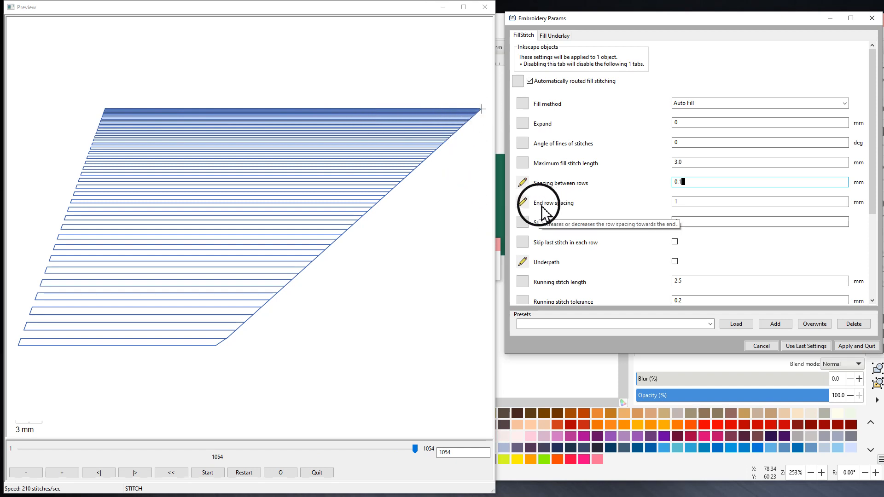
click(676, 202)
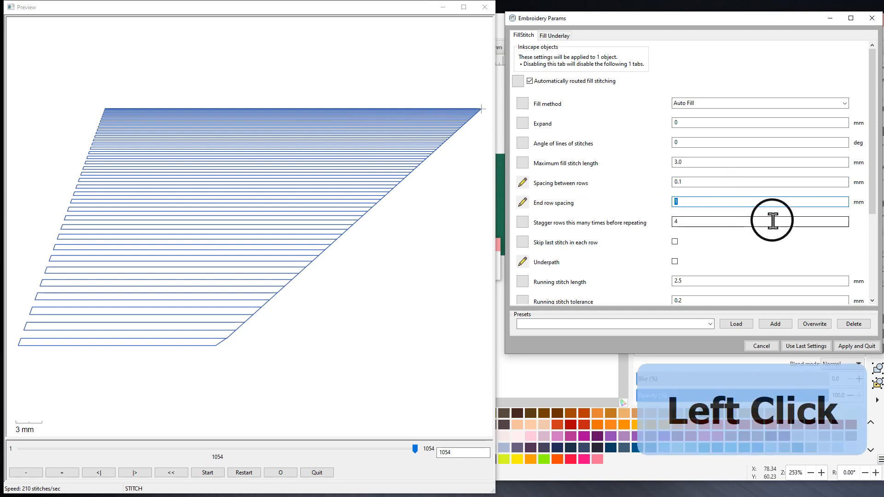
text(3)
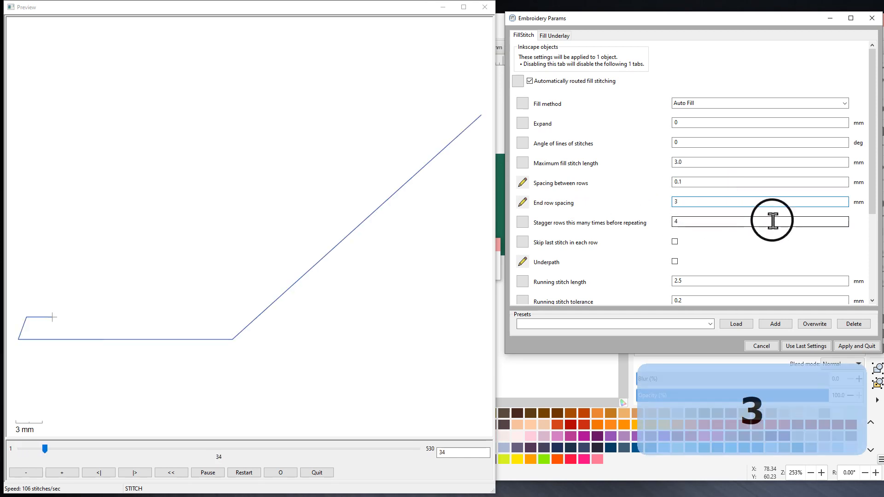
key(Return)
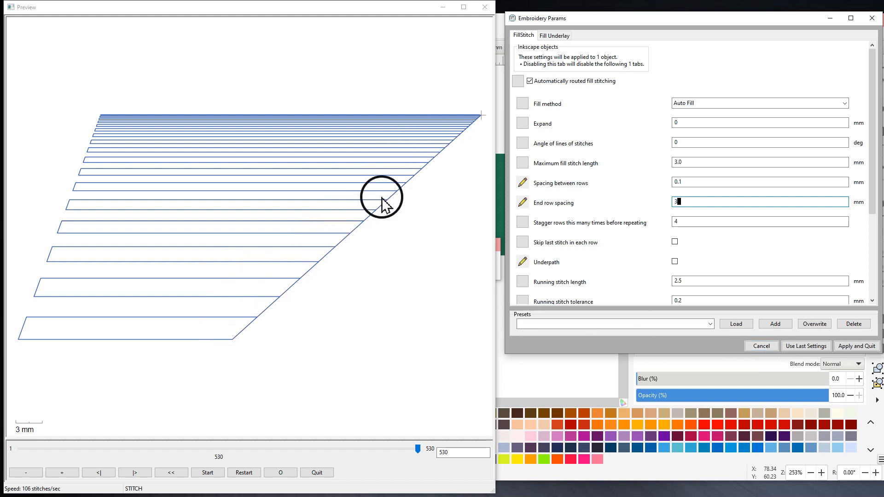
- Close the embroidery parameters without applying the changes
click(762, 346)
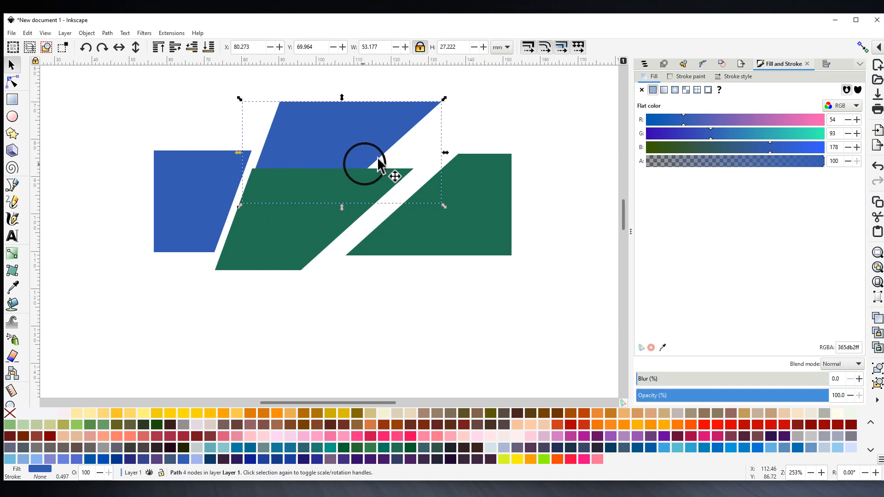
ctrl+scroll(399, 159, down, 3)
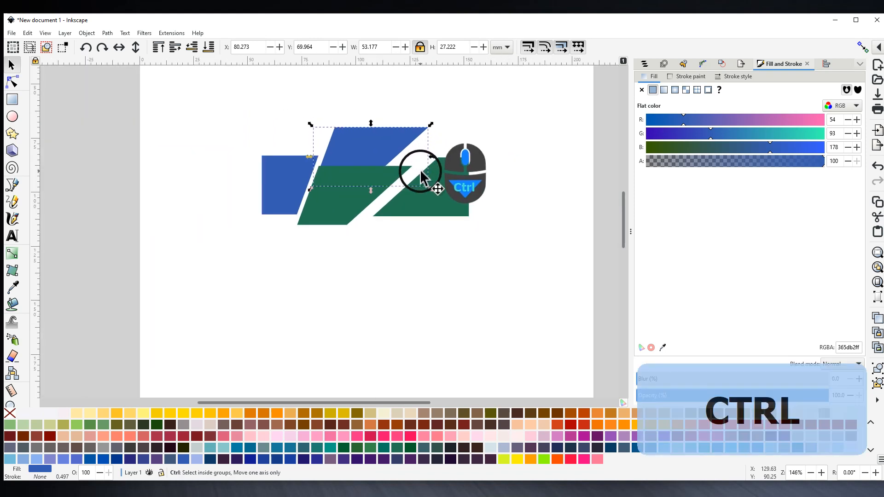
drag(389, 190, 384, 139)
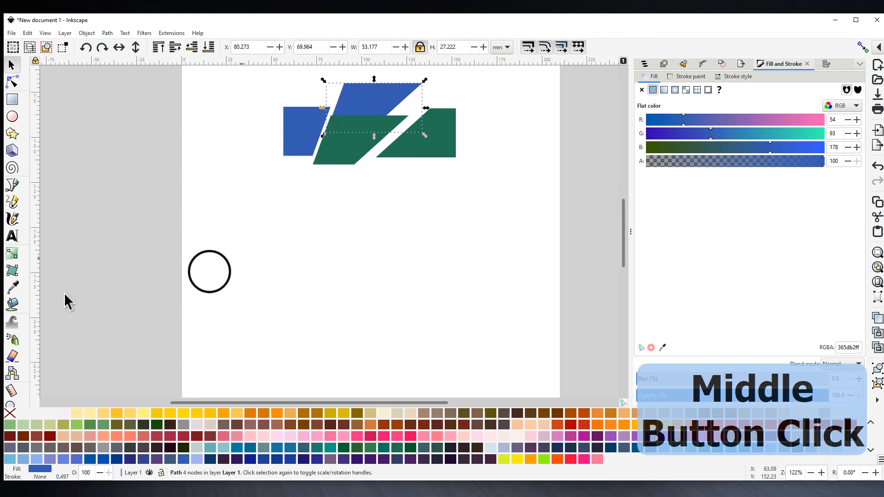
click(12, 235)
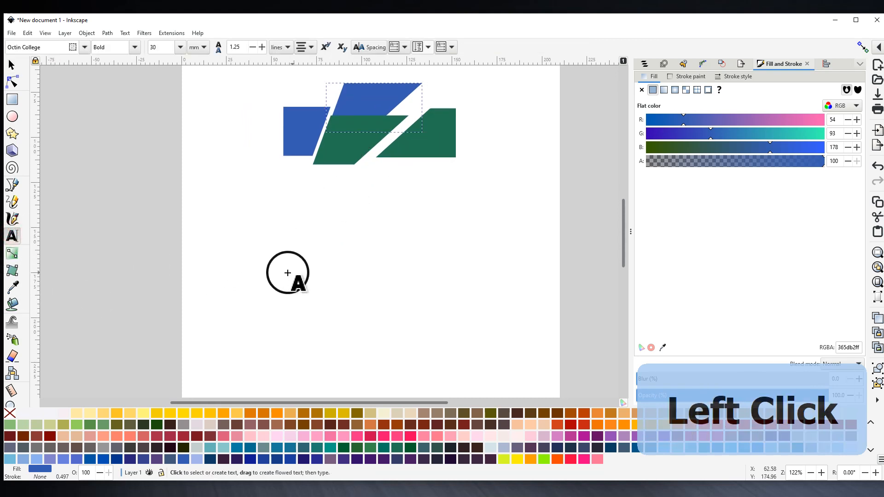
click(289, 272)
key(shift)
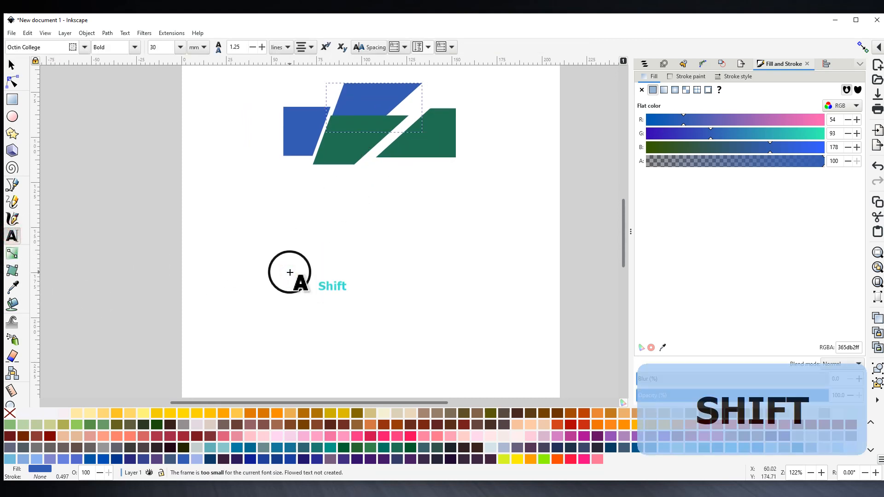
key(shift+e)
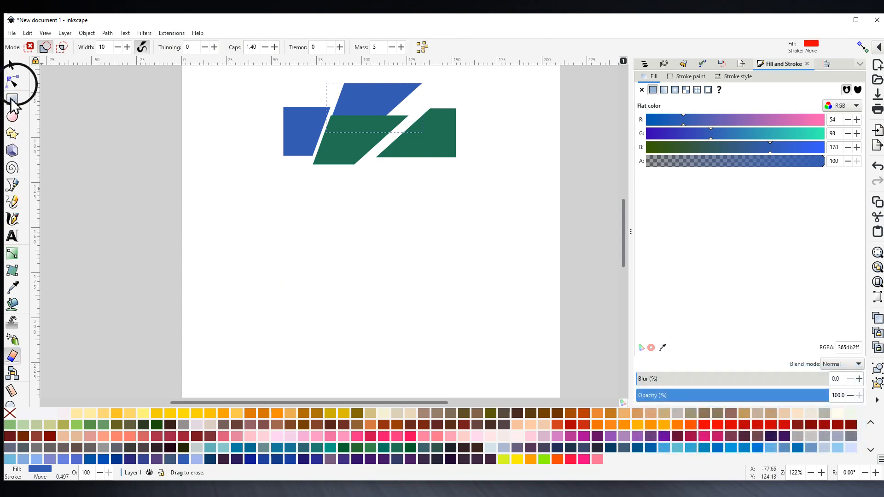
- Add the text "TEST" below the colored blocks and enlarge it proportionally to about 161.5 × 47.6 mm
click(12, 236)
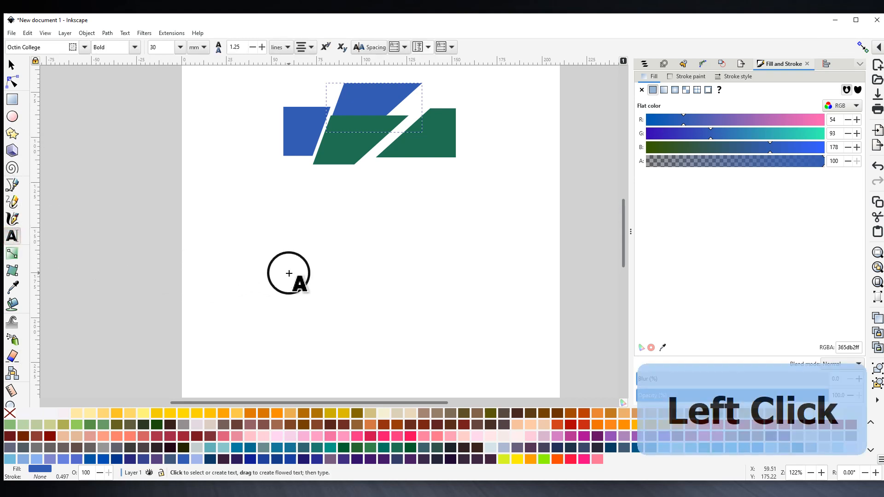
click(288, 273)
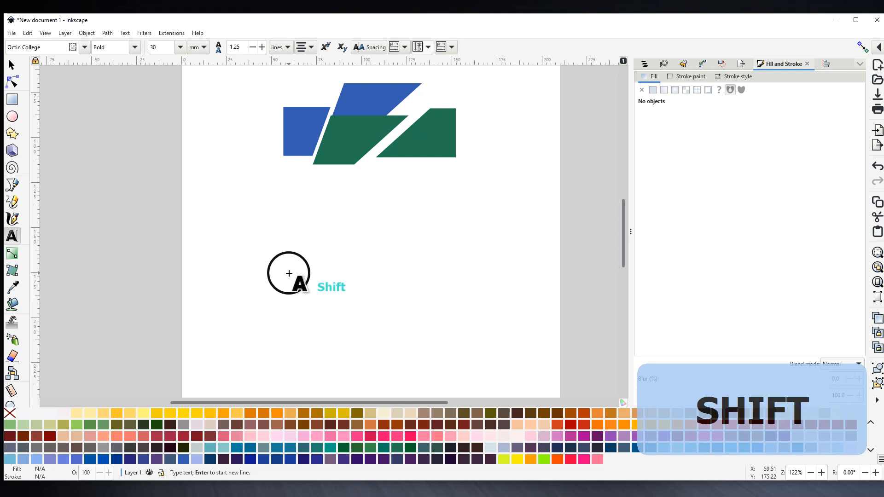
text(TEST)
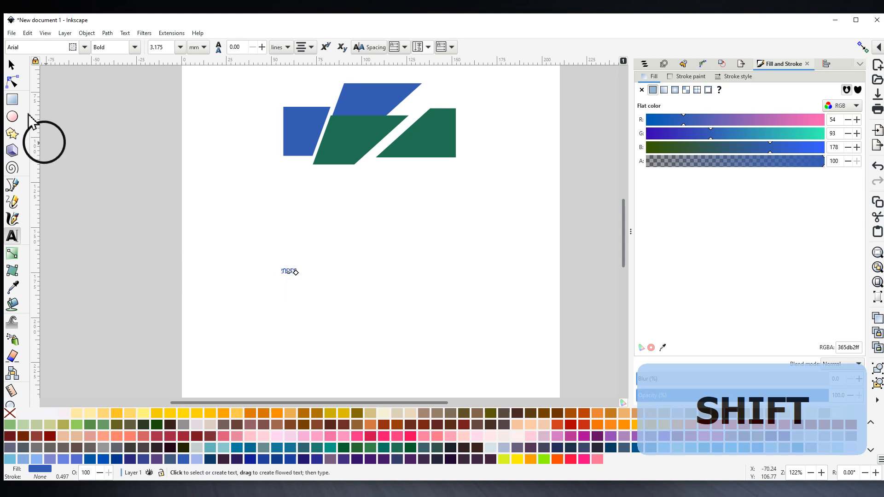
click(13, 64)
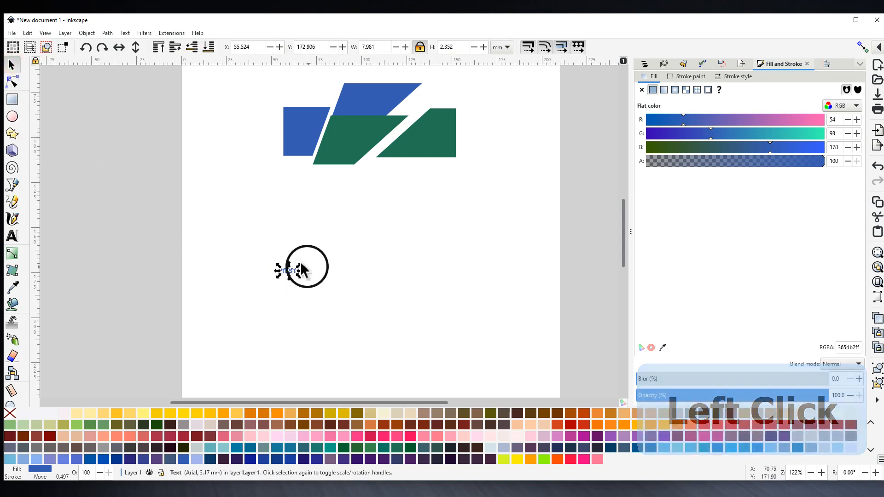
drag(298, 269, 529, 170)
drag(280, 276, 210, 355)
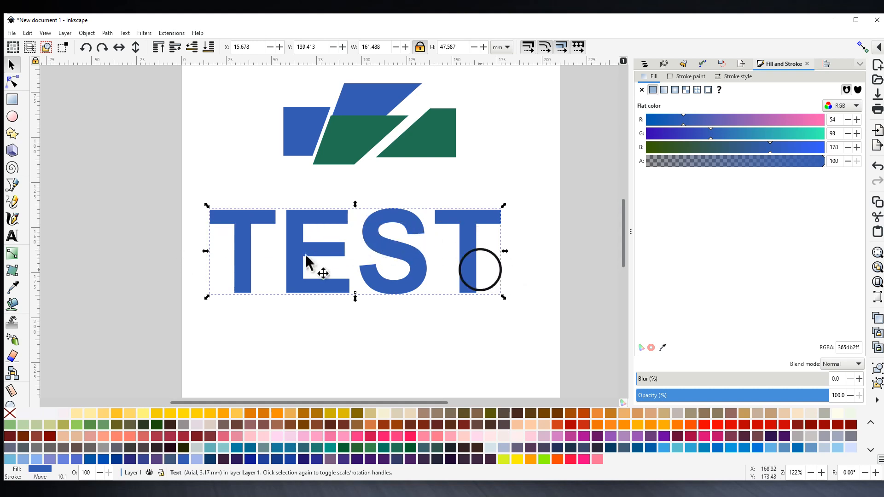
- Draw a horizontal rectangle about 190 × 15 mm across the middle of the TEST text, with Emerald Green fill and stroke
click(12, 100)
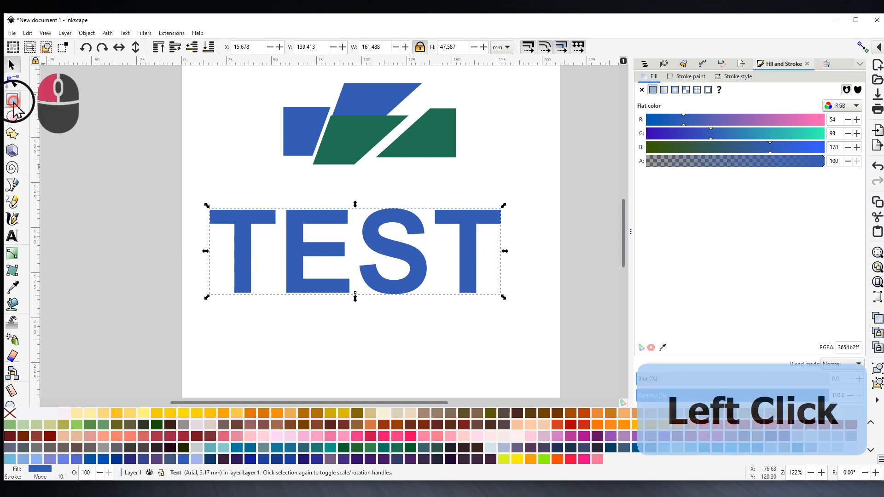
drag(178, 239, 520, 266)
middle_click(397, 448)
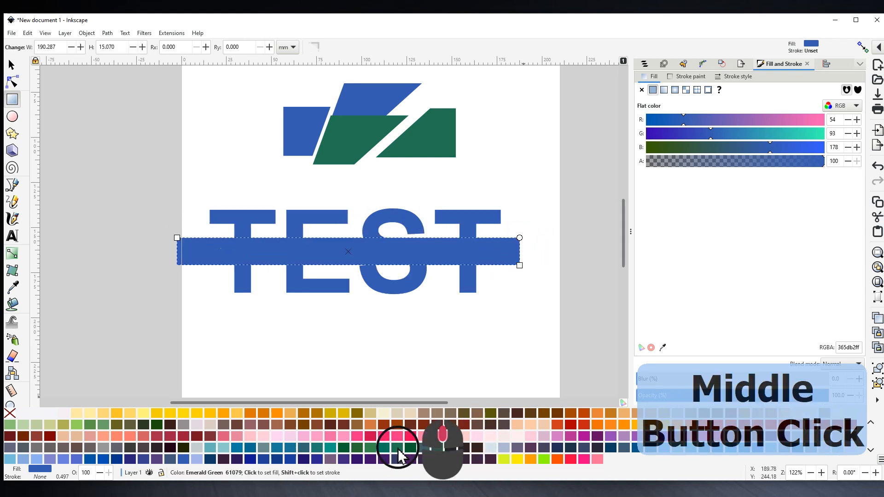
click(395, 448)
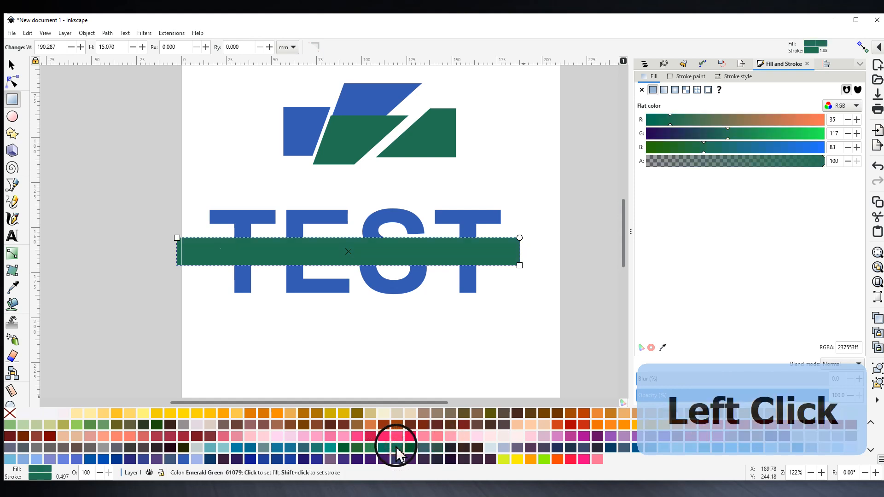
drag(397, 449, 273, 254)
key(space)
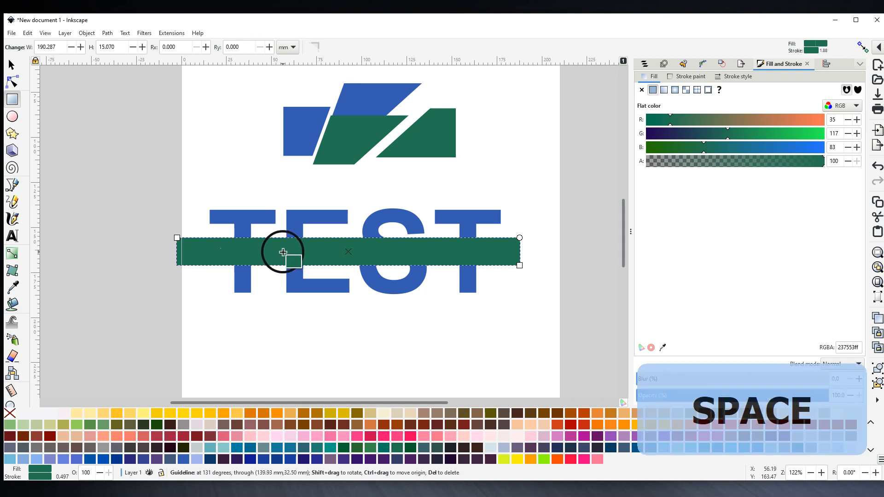
drag(283, 252, 178, 207)
- Cut the TEST text into upper, middle and lower pieces with the green rectangle using the Division path operation
click(11, 64)
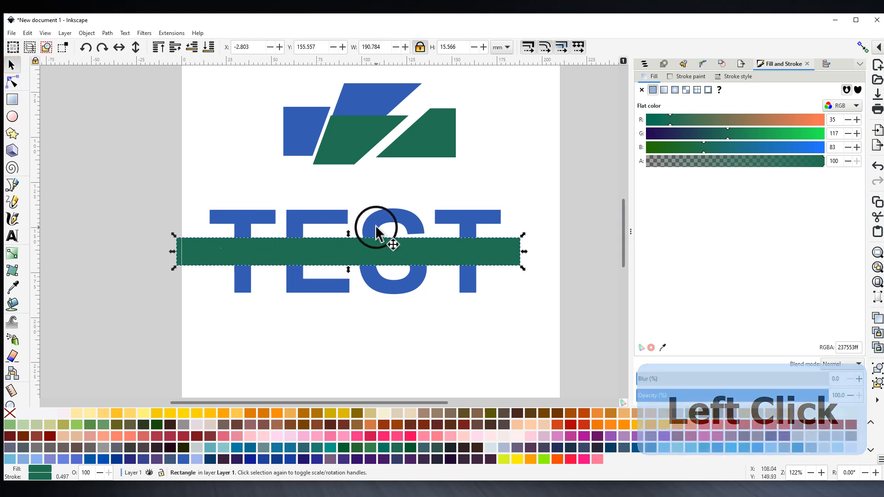
key(shift)
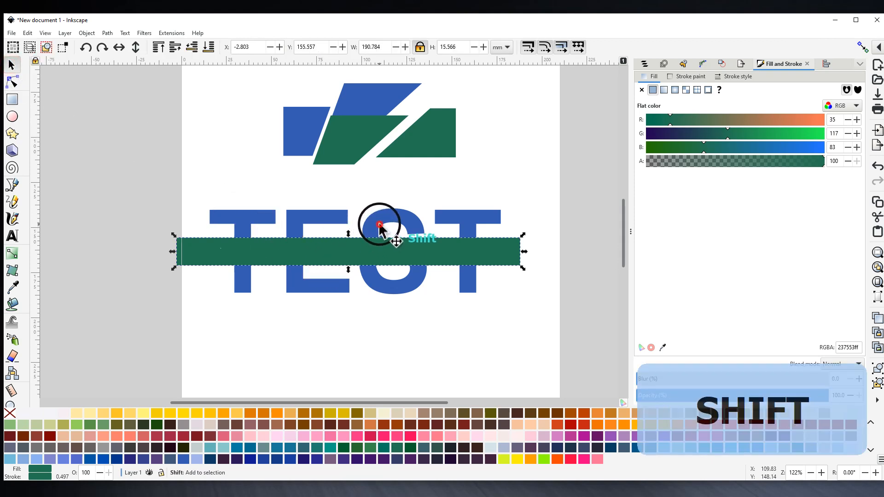
shift+click(380, 226)
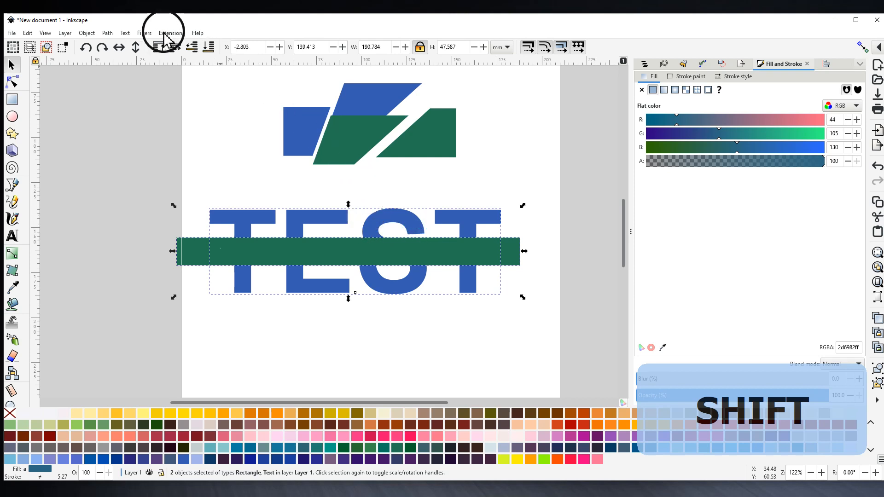
click(107, 33)
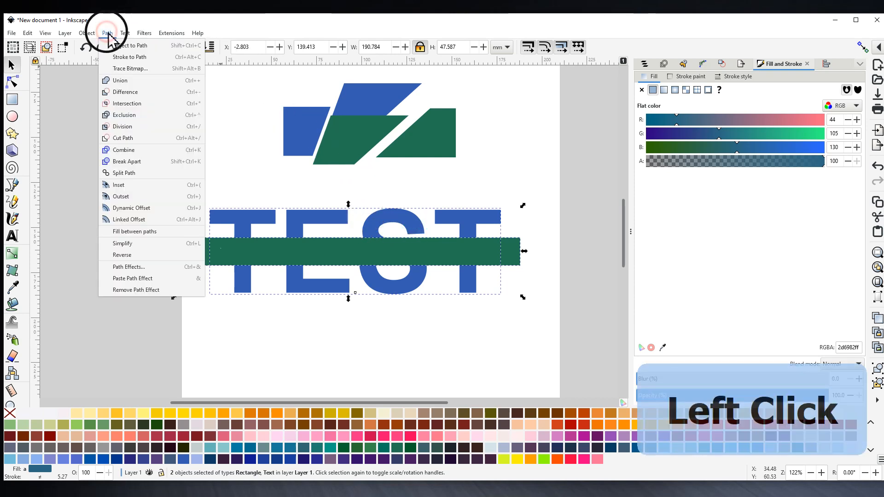
click(122, 129)
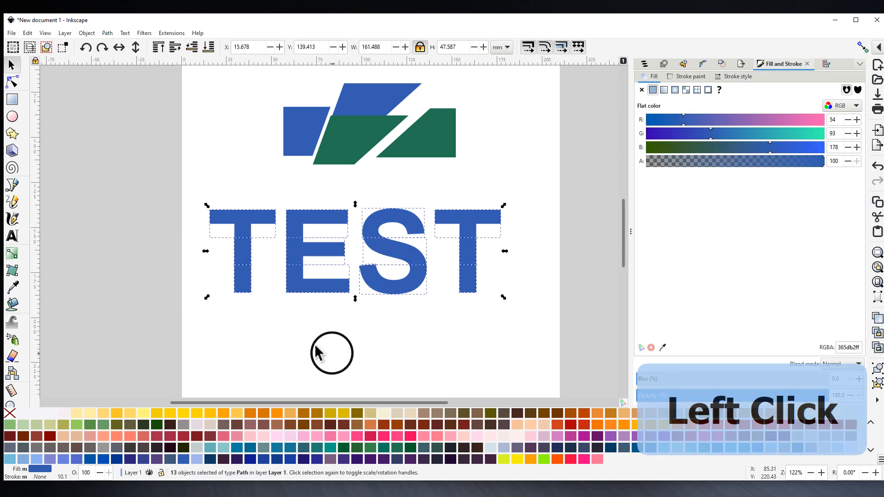
- Fill the middle pieces of all four TEST letters with teal (009f86), leaving them without a stroke
click(371, 338)
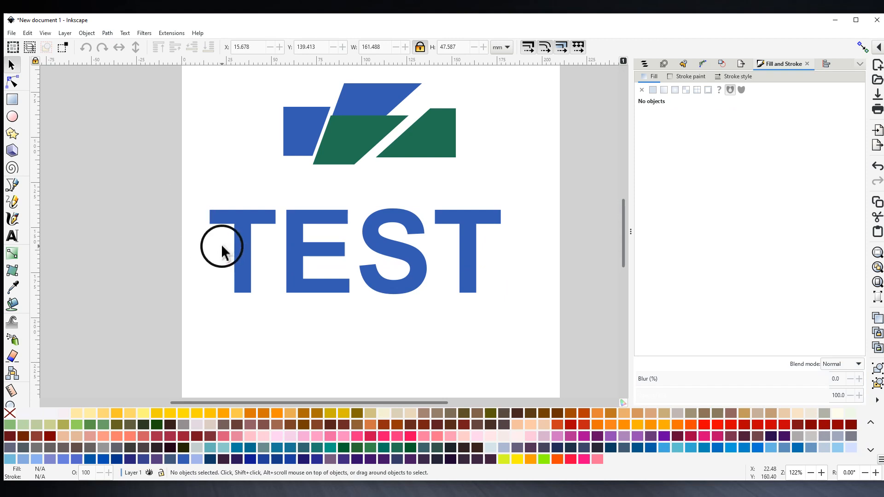
key(alt)
drag(220, 251, 516, 255)
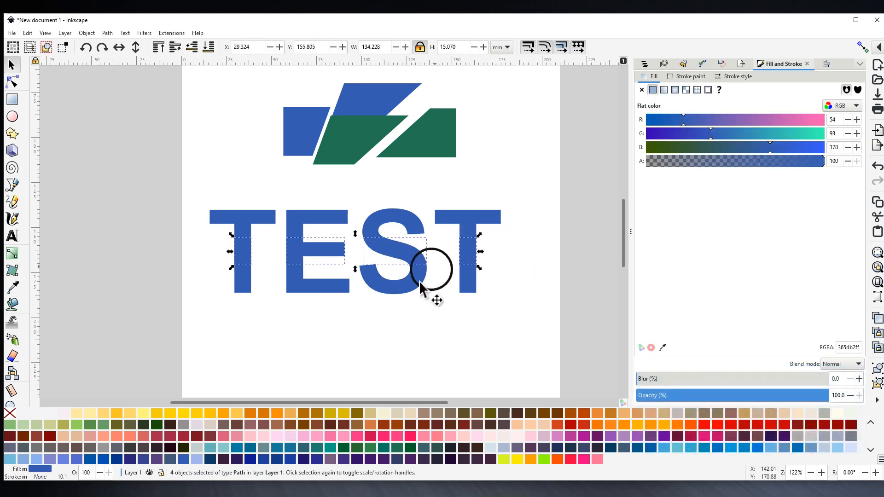
middle_click(330, 447)
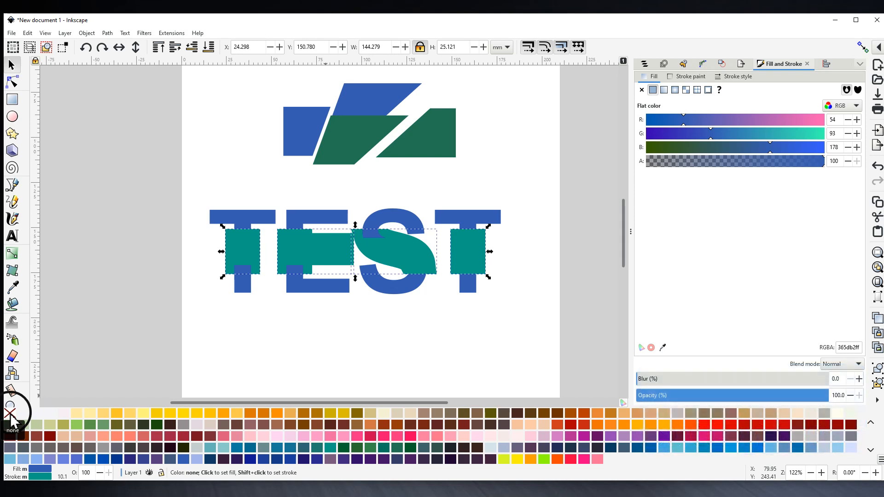
middle_click(10, 414)
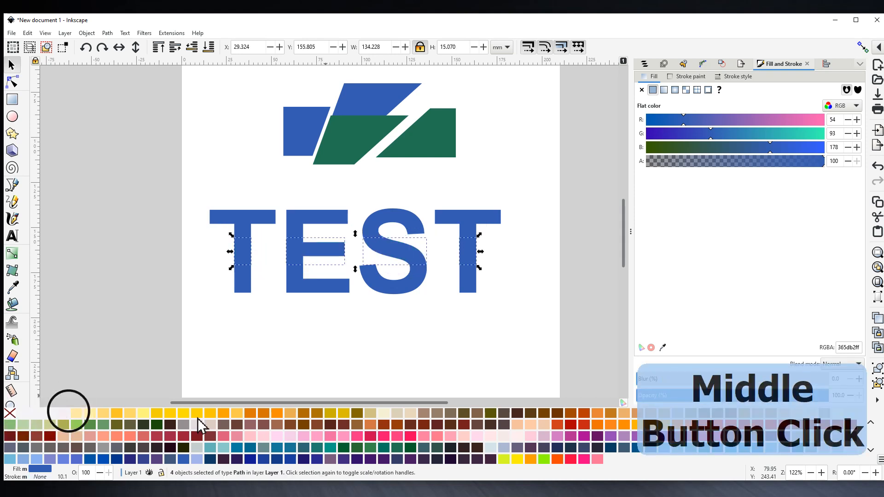
click(330, 448)
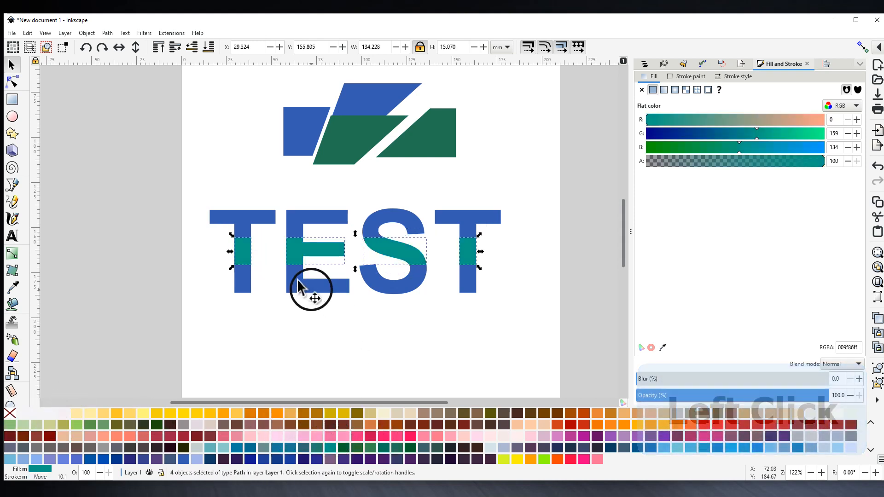
mouse_move(404, 256)
mouse_down()
mouse_move(384, 346)
mouse_move(391, 252)
mouse_up()
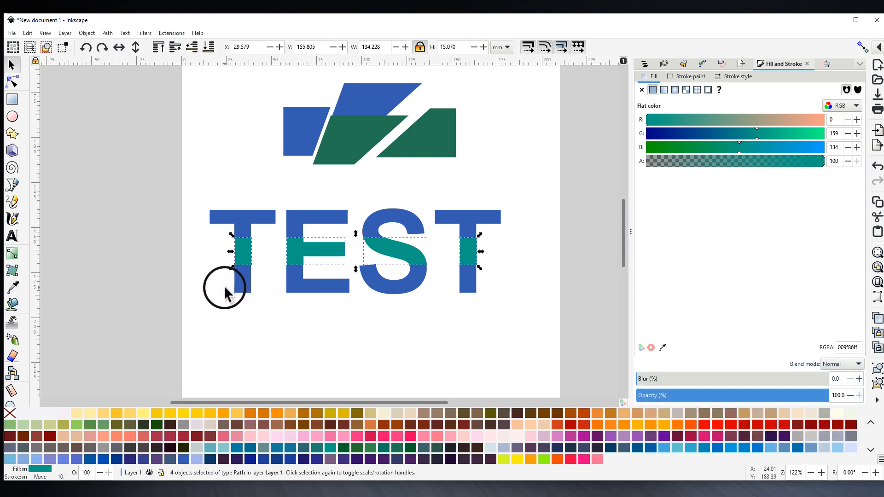
- Select the lower pieces of all four letters and fill them with the teal sampled from the middle pieces
key(alt)
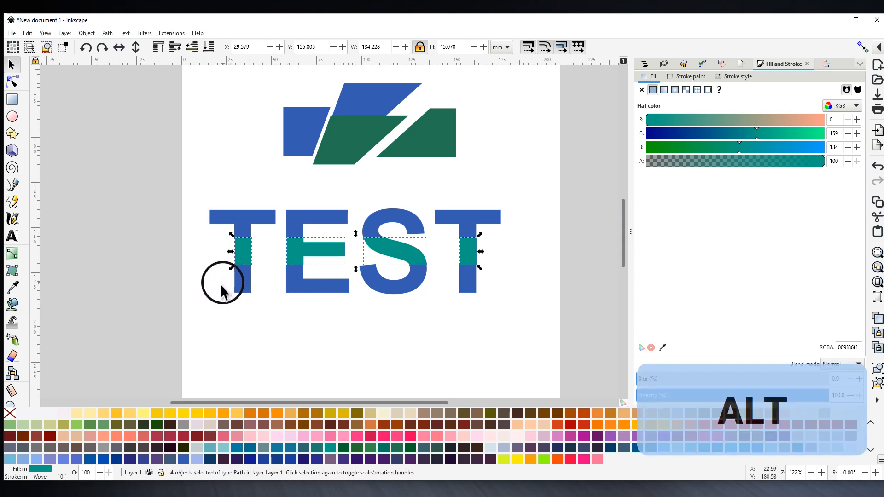
click(220, 286)
alt+click(230, 281)
drag(230, 282, 487, 282)
drag(492, 286, 492, 286)
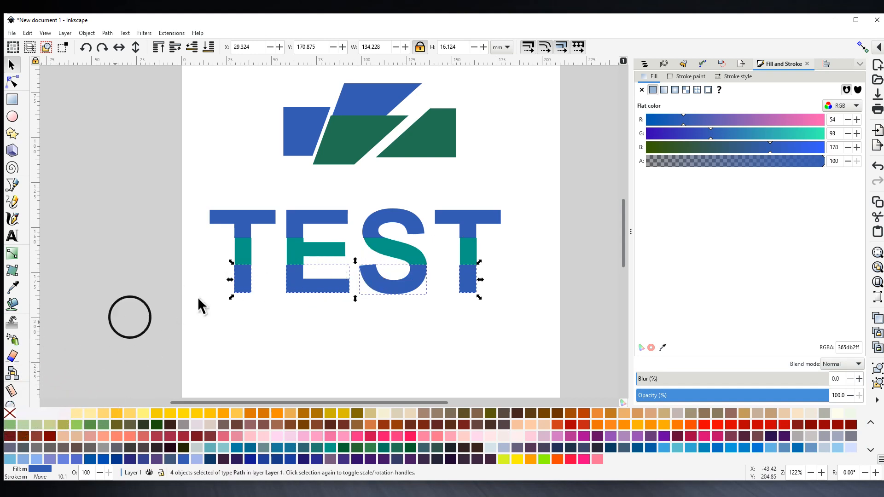
click(13, 289)
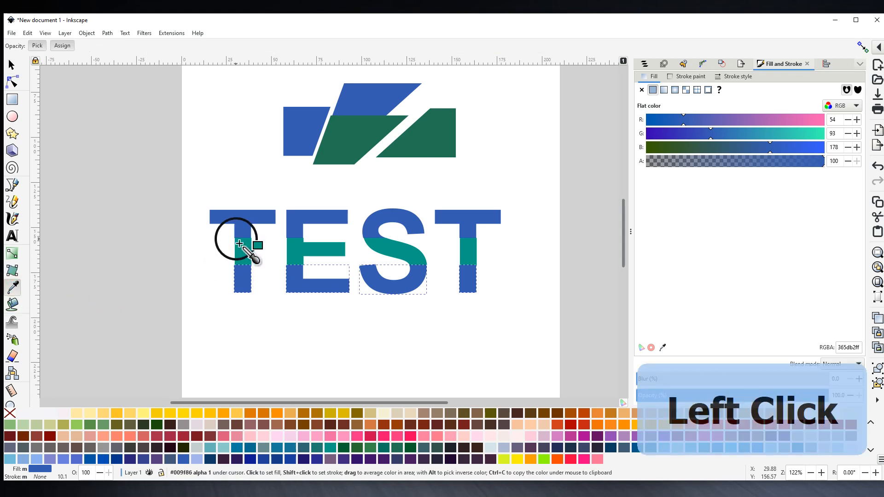
click(244, 250)
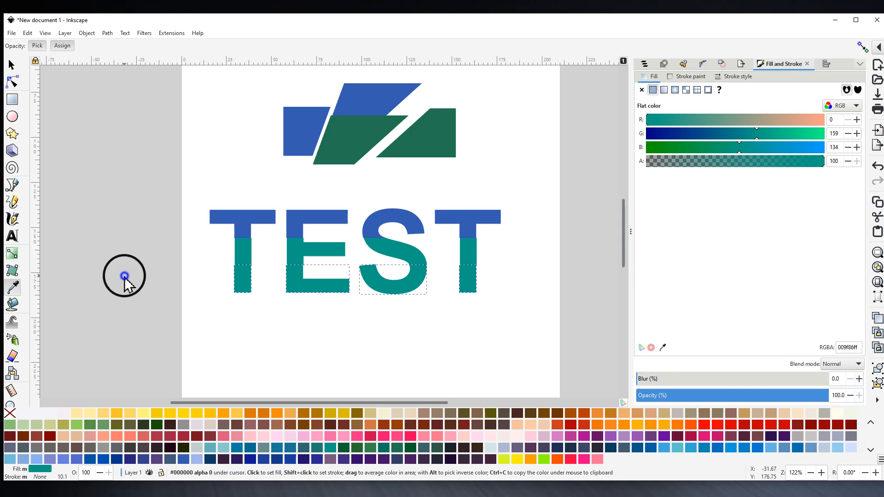
right_click(124, 280)
click(113, 252)
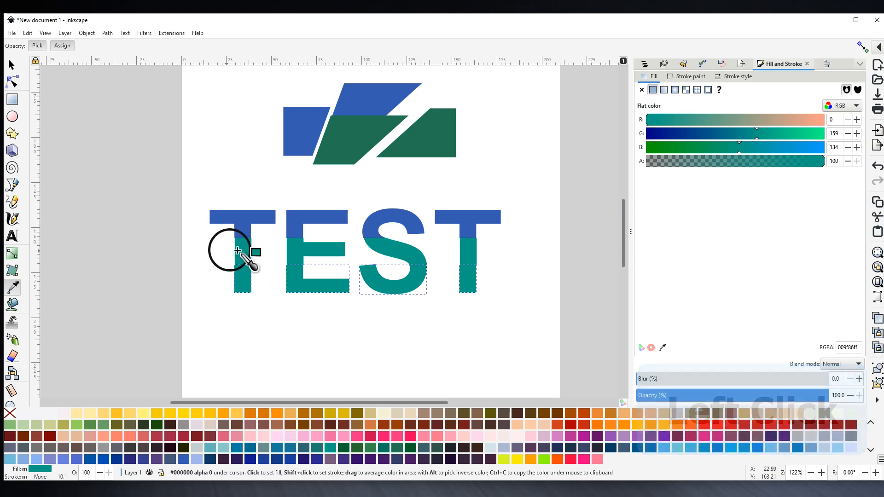
- Select the middle pieces of all four TEST letters and duplicate them in place
click(12, 65)
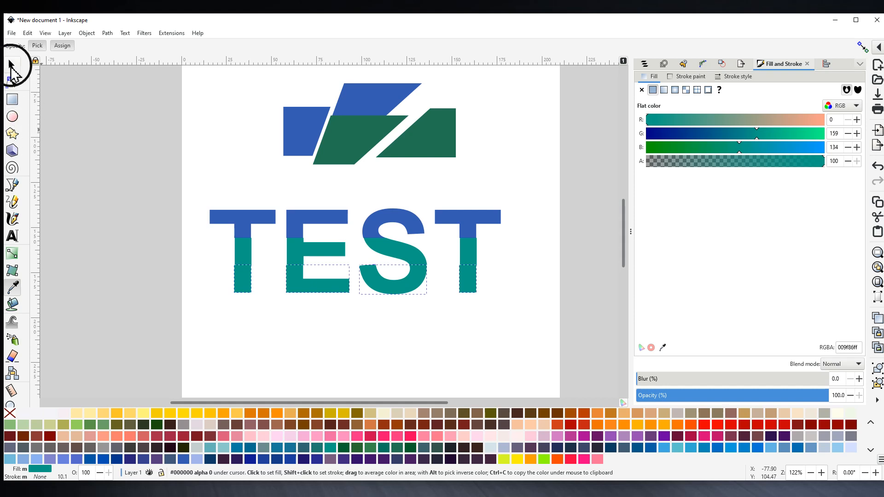
click(222, 257)
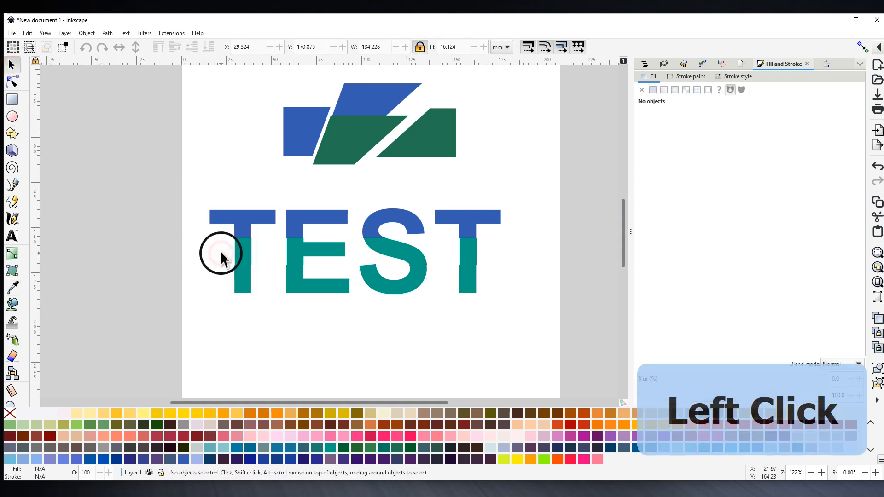
mouse_move(221, 254)
mouse_down()
mouse_move(495, 251)
mouse_move(480, 248)
mouse_up()
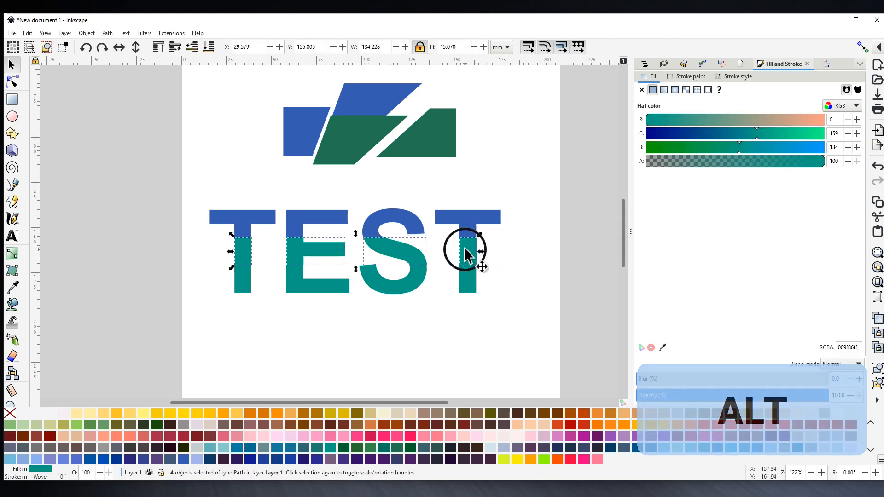
right_click(469, 252)
click(488, 268)
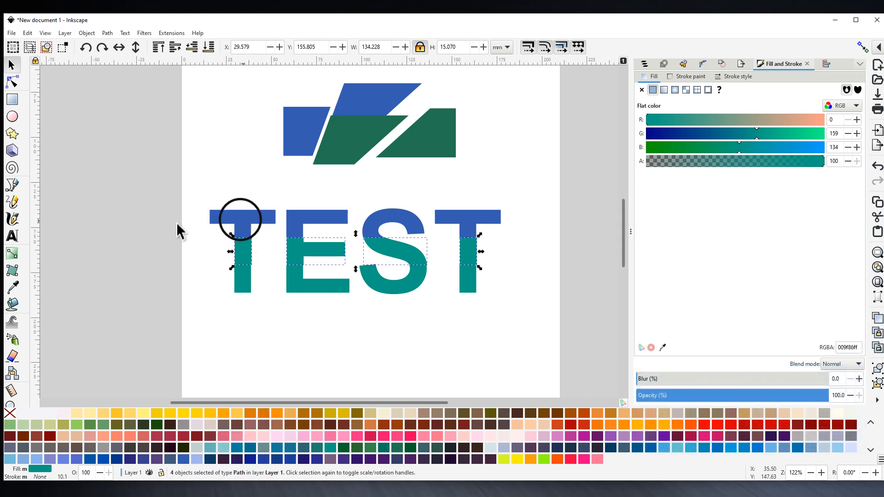
- Fill the duplicated middle pieces with the blue (365db2) sampled from the upper part of the first T
click(13, 288)
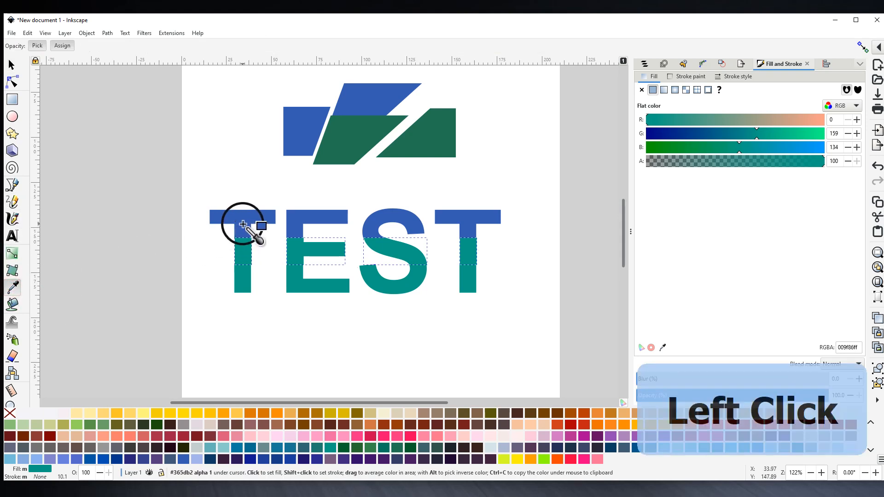
click(243, 224)
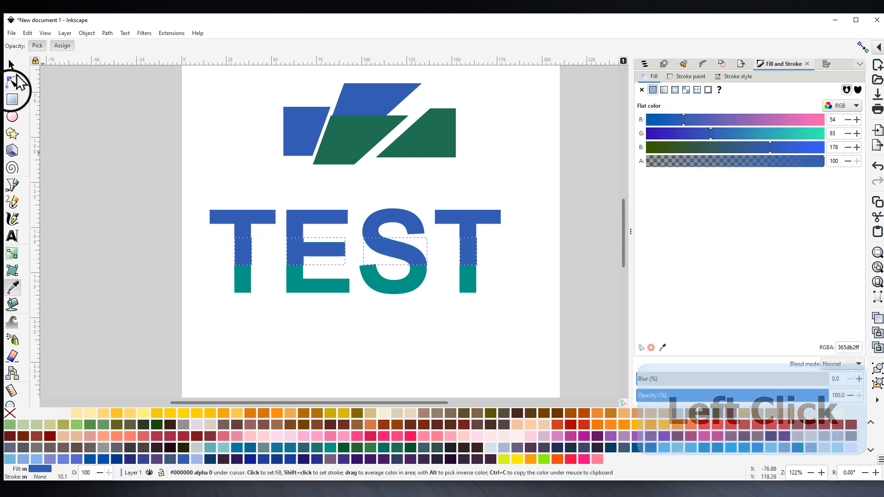
click(11, 64)
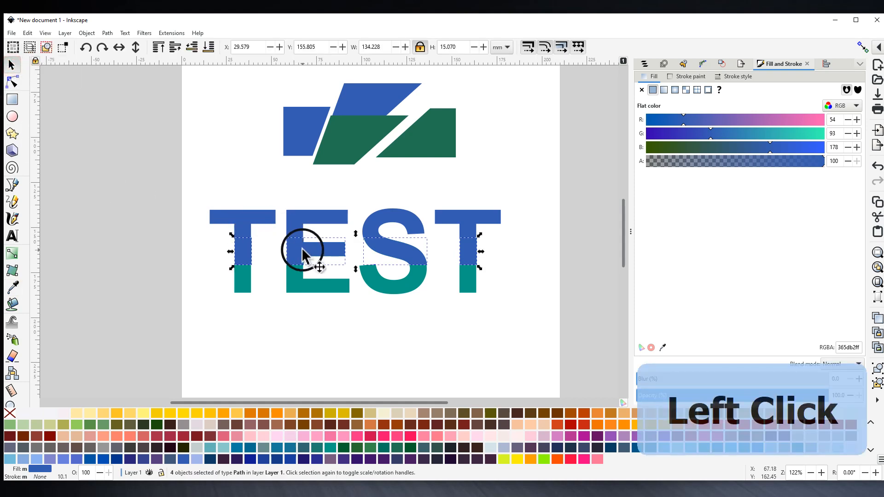
- Move the blue duplicates below the TEST lettering to expose the teal originals, and return them to their place
drag(302, 252, 327, 326)
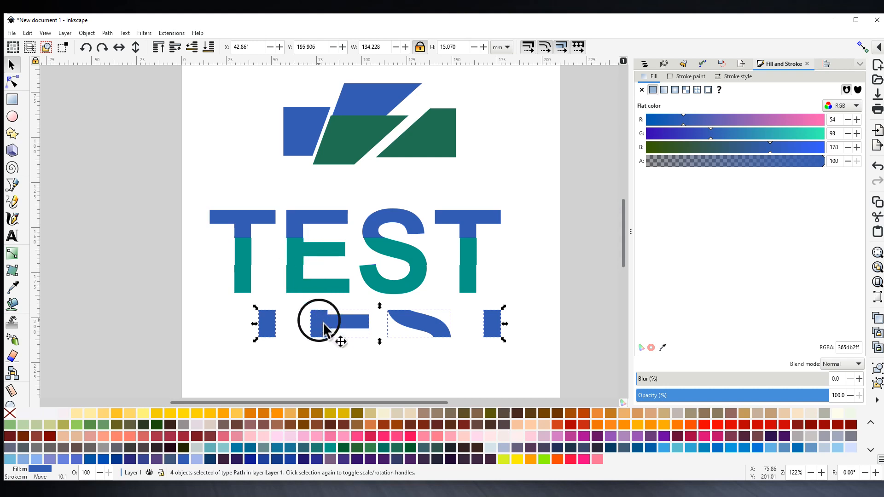
drag(323, 325, 297, 248)
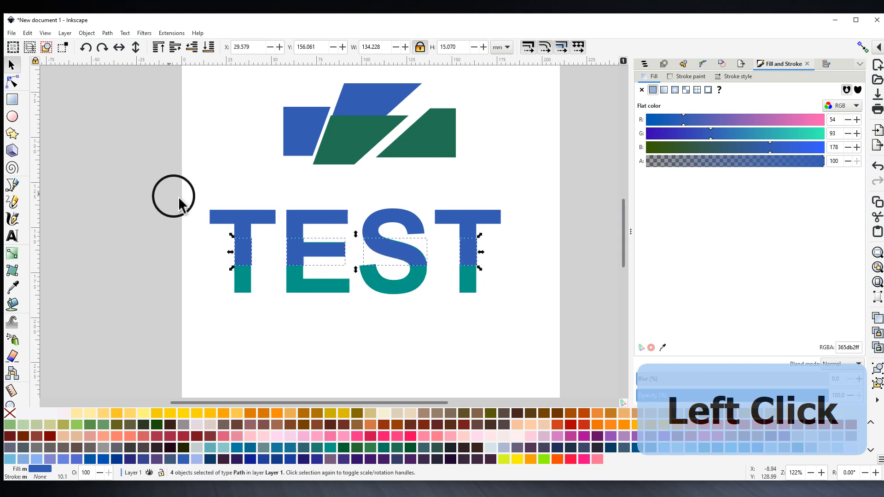
drag(182, 187, 525, 333)
- Delete the four coloured blocks above the text and all pieces of the TEST lettering
drag(239, 74, 491, 182)
right_click(384, 140)
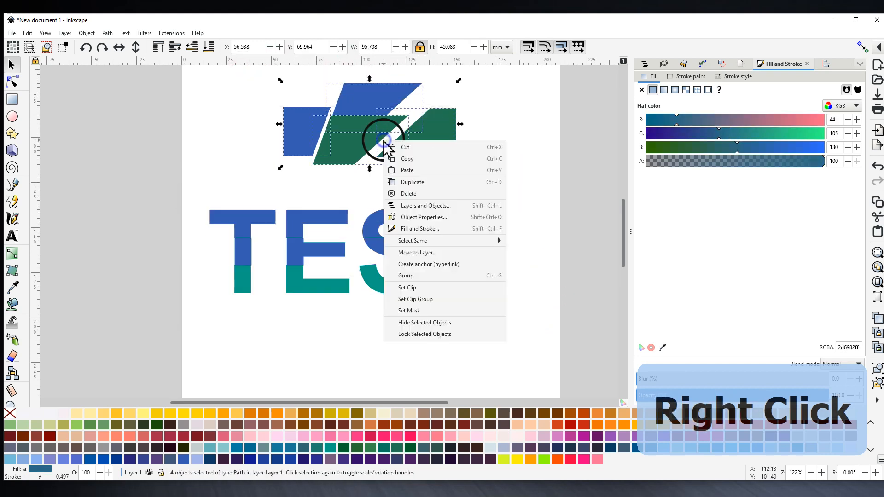
click(409, 194)
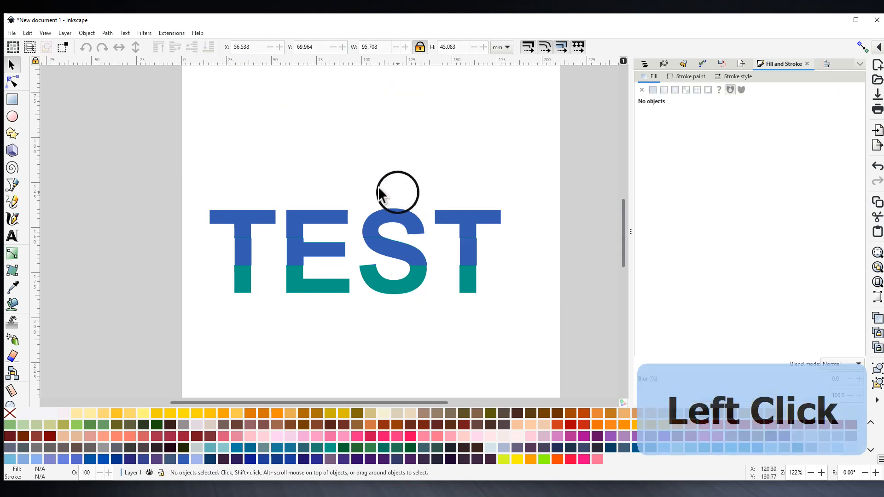
mouse_move(192, 179)
mouse_down()
mouse_move(534, 213)
mouse_move(523, 318)
mouse_move(492, 304)
mouse_up()
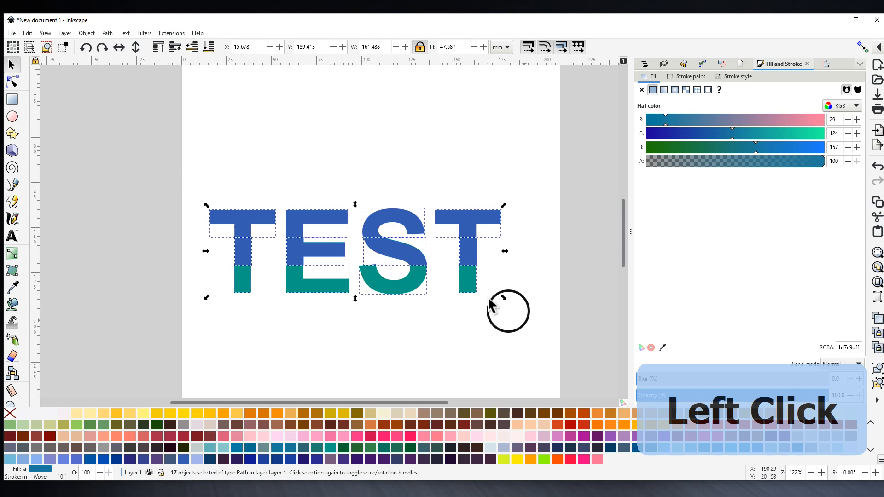
right_click(414, 278)
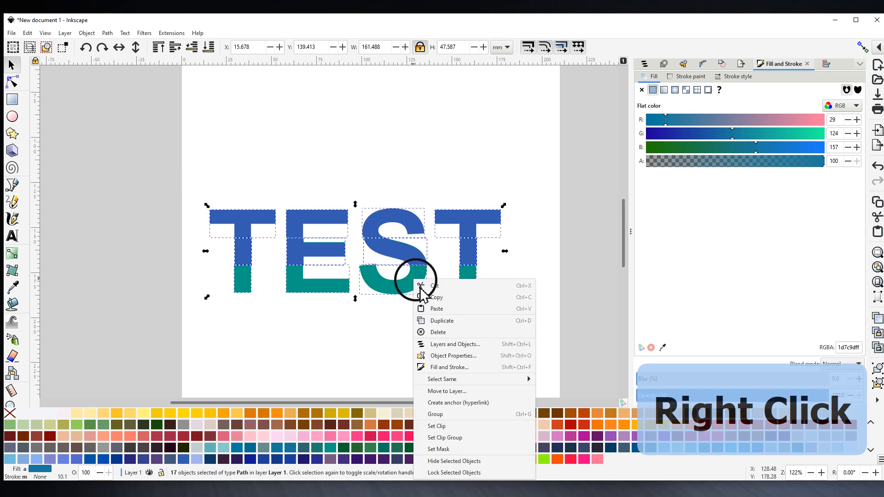
click(429, 332)
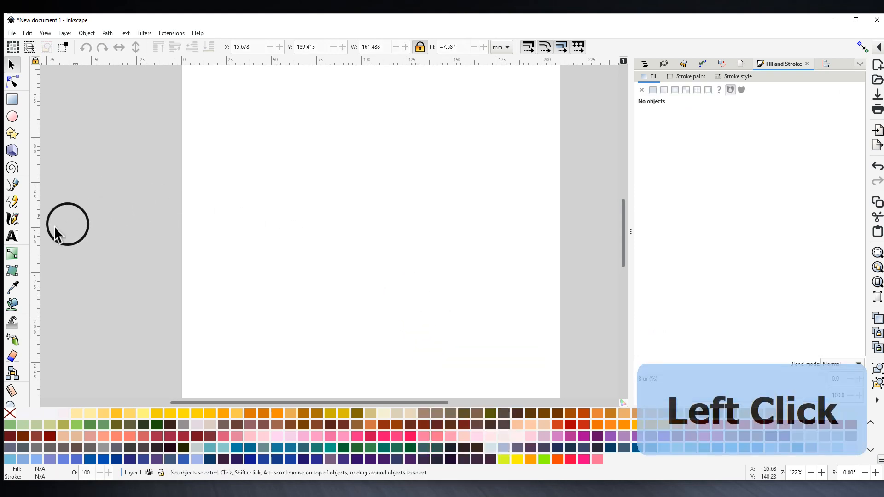
- Draw a blue rectangle about 142 × 42 mm on the upper half of the empty page and convert it to a path
click(11, 101)
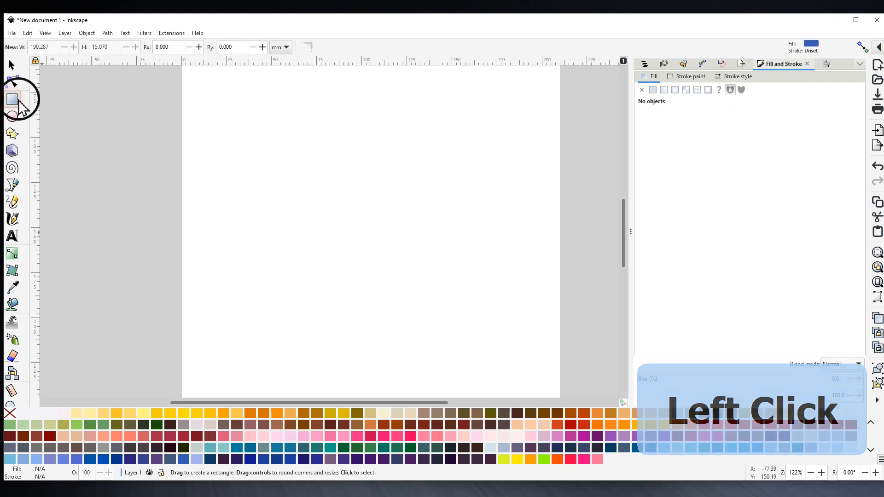
mouse_move(237, 139)
mouse_down()
mouse_move(485, 186)
mouse_move(487, 208)
mouse_up()
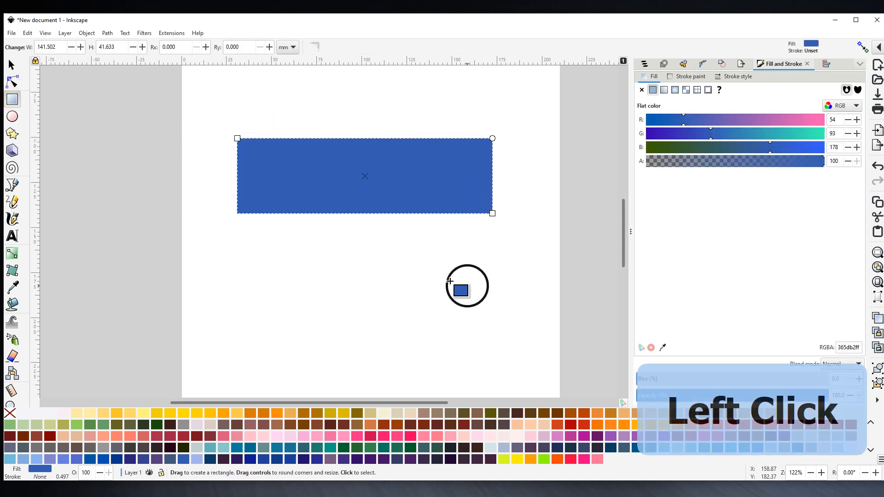
click(86, 35)
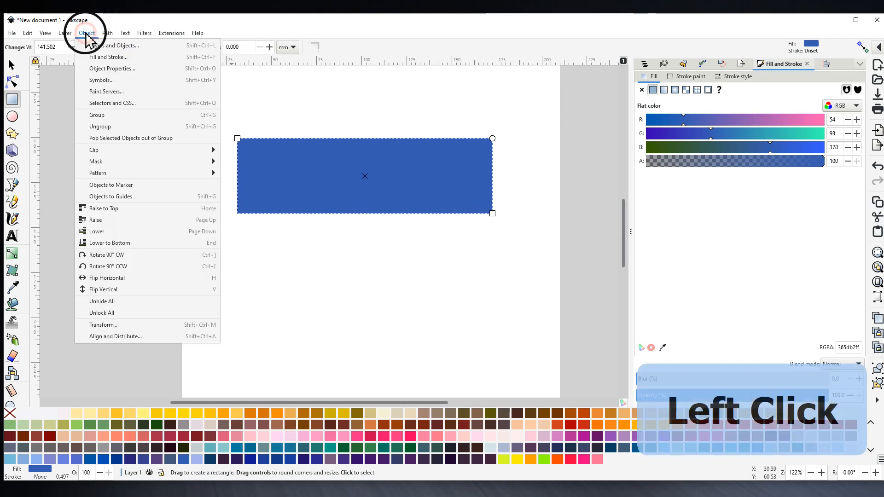
click(129, 46)
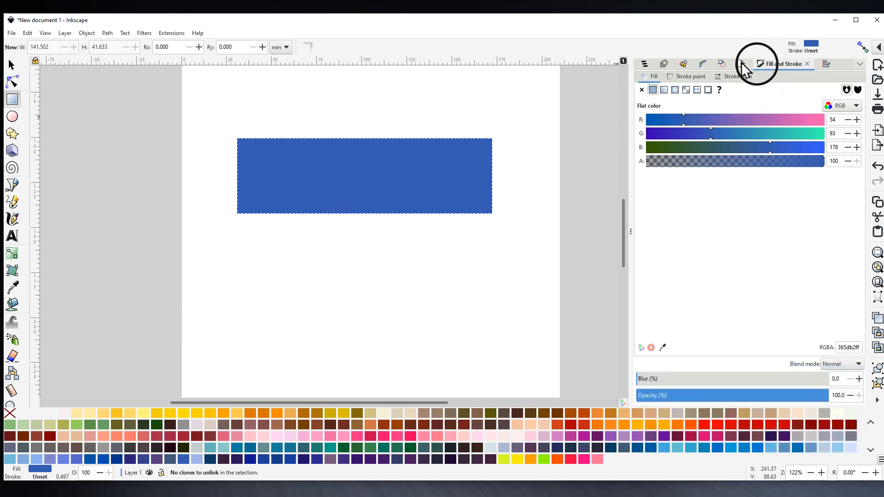
- Give the rectangle a linear gradient fill from blue to opaque pink, setting the end stop's red to 255 and alpha to 100
click(779, 65)
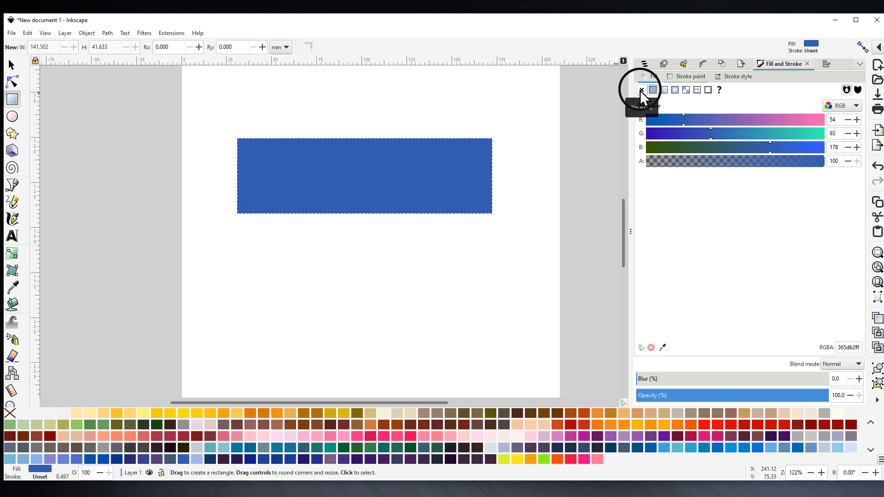
click(664, 90)
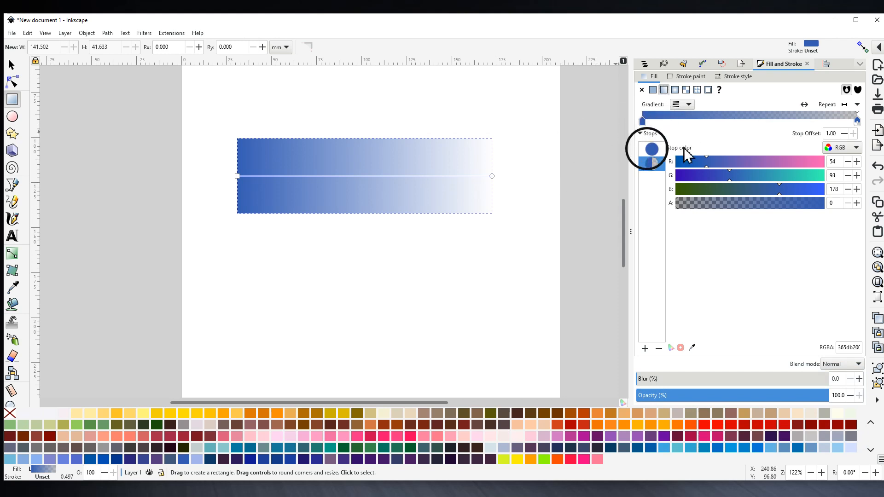
click(651, 164)
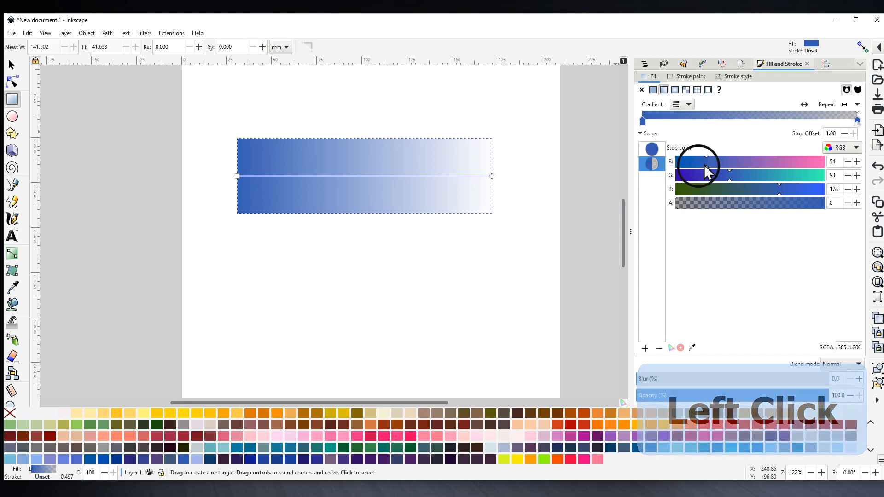
drag(706, 166, 827, 163)
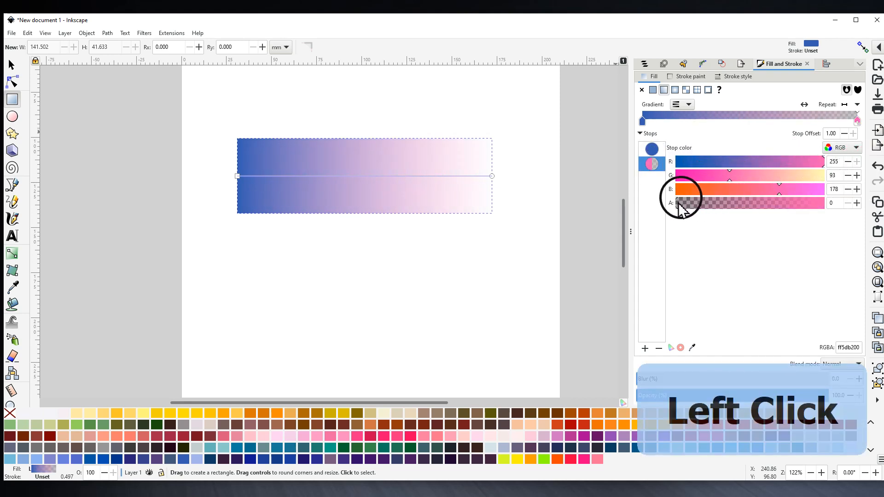
drag(676, 210, 831, 204)
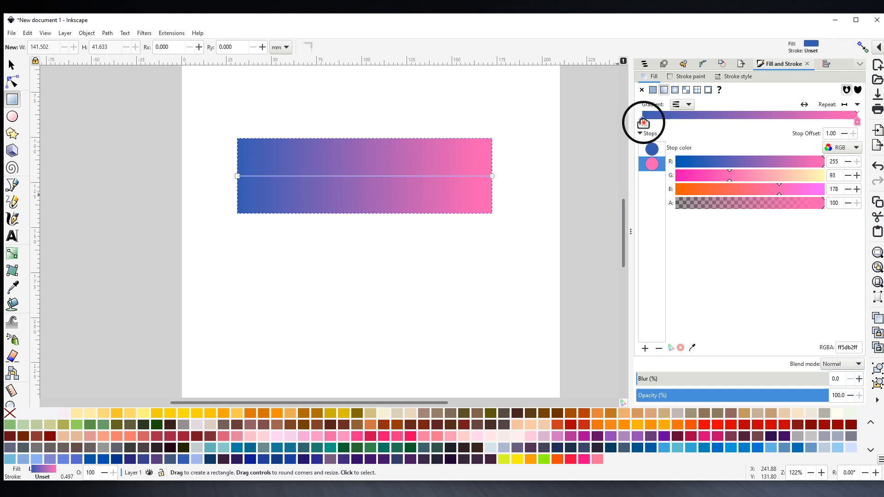
- Move the gradient's blue stop to an offset of about 0.27 and the pink stop to about 0.74
drag(643, 123, 699, 125)
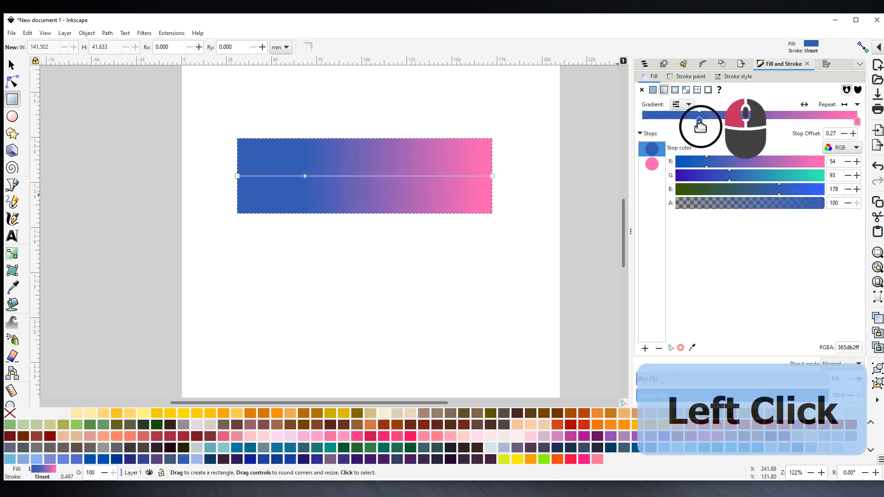
click(857, 122)
drag(857, 124, 800, 123)
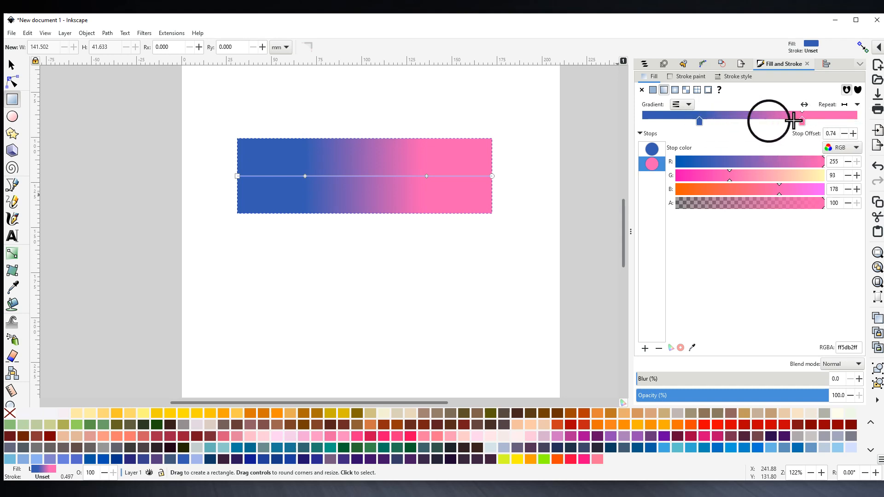
- Try to set the pink stop's offset to exactly 0.67
click(839, 133)
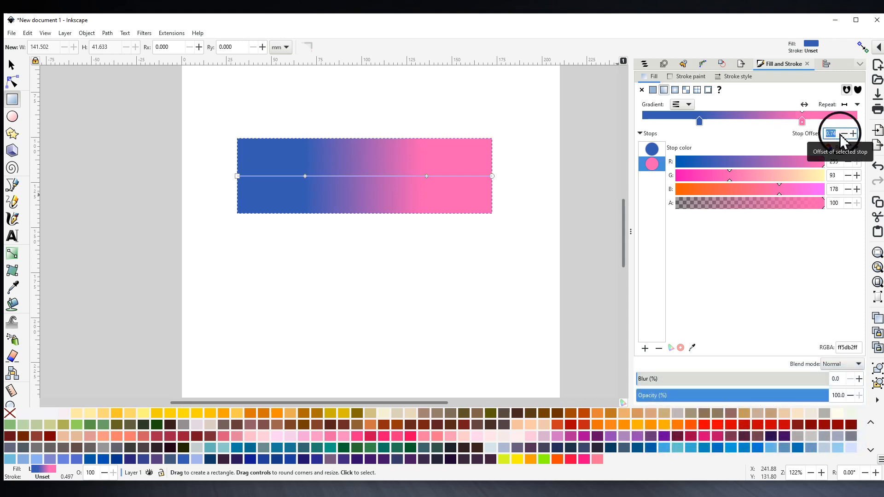
text(0.6)
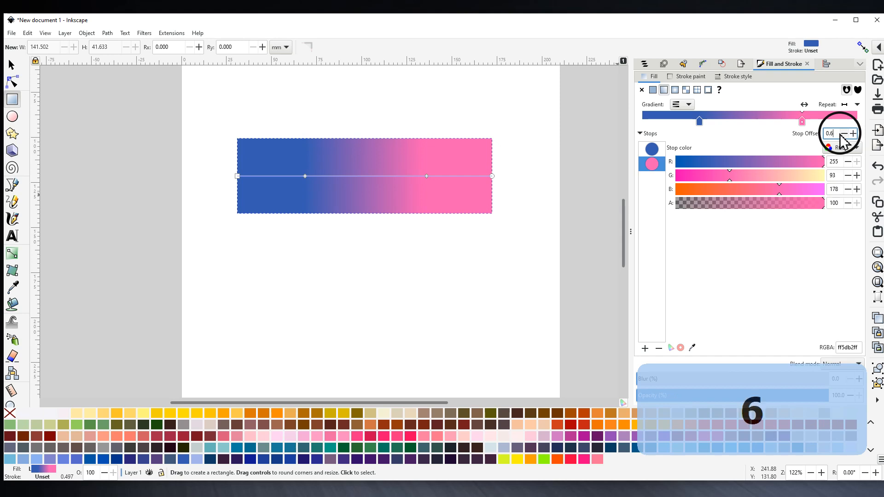
text(7)
key(Return)
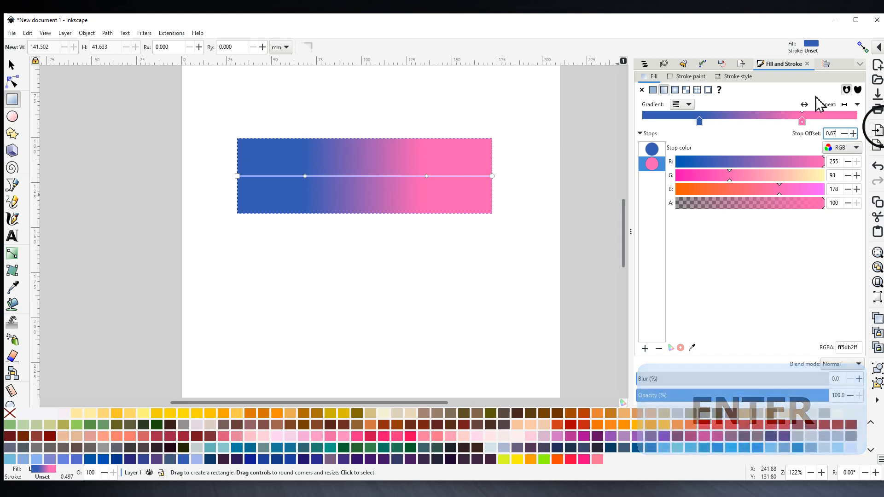
- Try to set the blue stop's offset to exactly 0.33
click(699, 122)
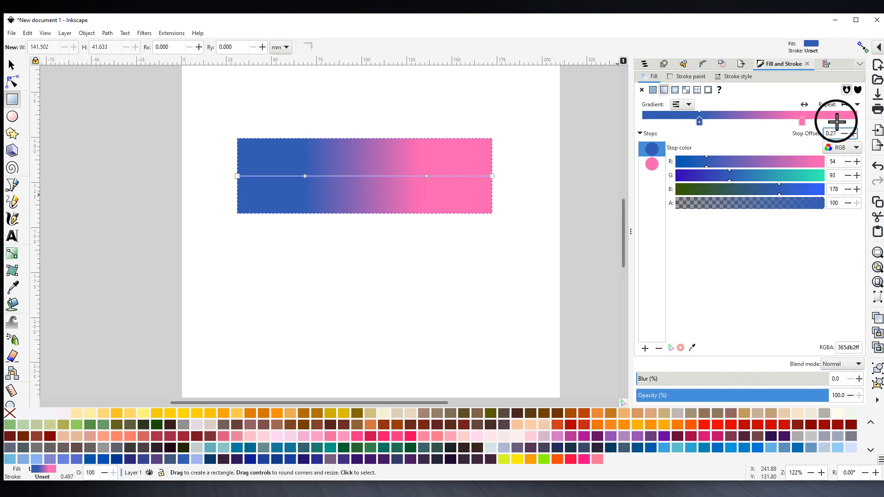
key(BackSpace)
text(3)
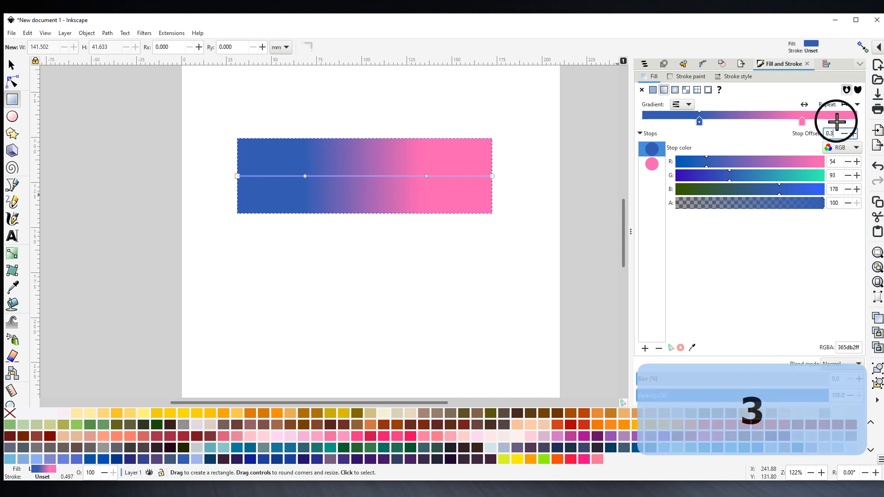
text(3)
key(Return)
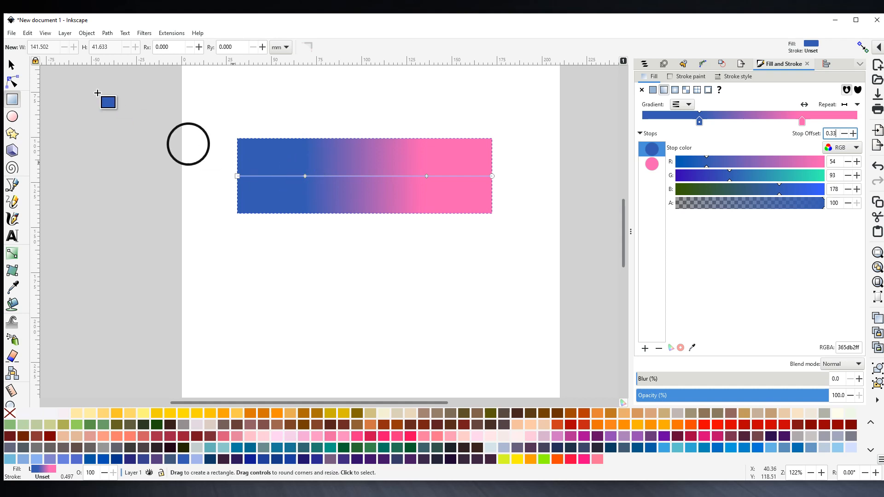
- Reposition the gradient stops directly on the rectangle with the Node tool, blue at about 0.34 and pink at about 0.78
click(13, 82)
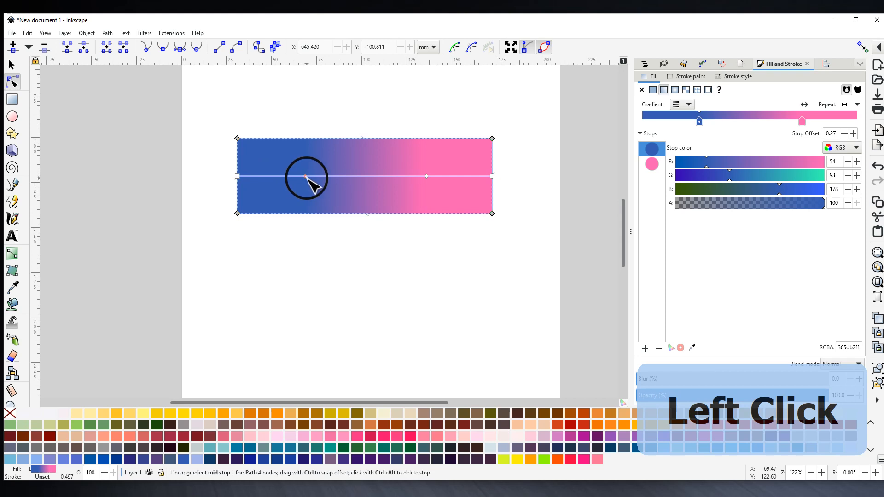
drag(304, 176, 329, 183)
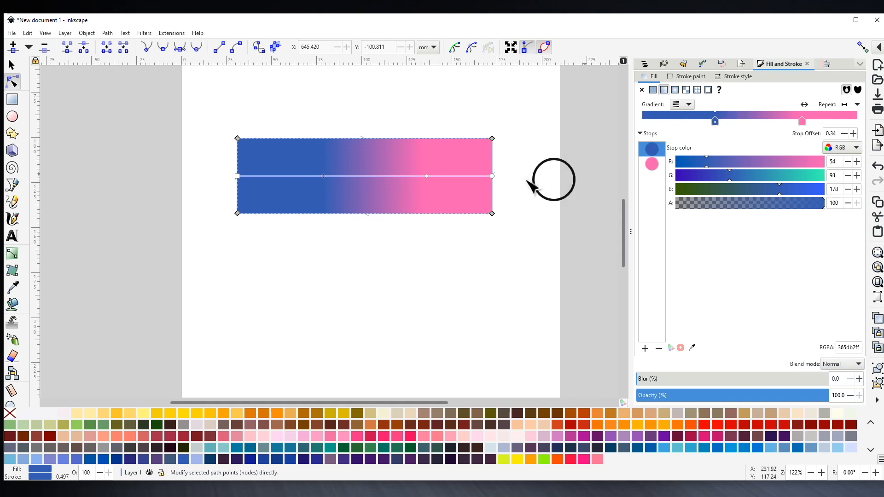
mouse_move(427, 176)
mouse_down()
mouse_move(412, 177)
mouse_move(443, 181)
mouse_move(424, 178)
mouse_up()
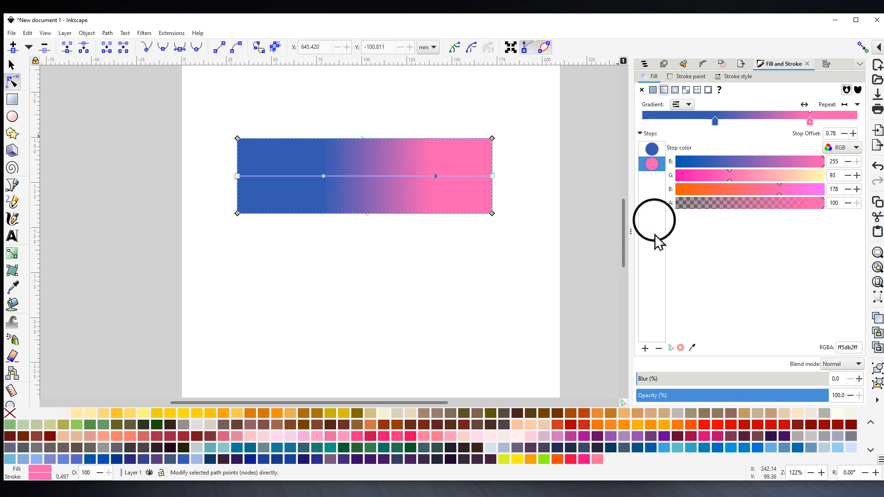
- Add a third gradient stop between the blue and pink stops
click(644, 349)
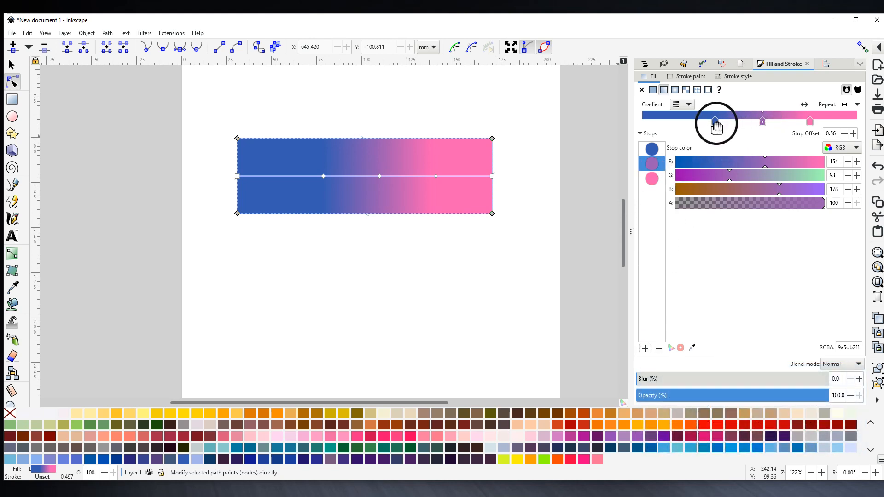
- Spread the three gradient stops out, with blue at about 0.13, purple at about 0.43 and pink at about 0.84
drag(716, 127, 669, 122)
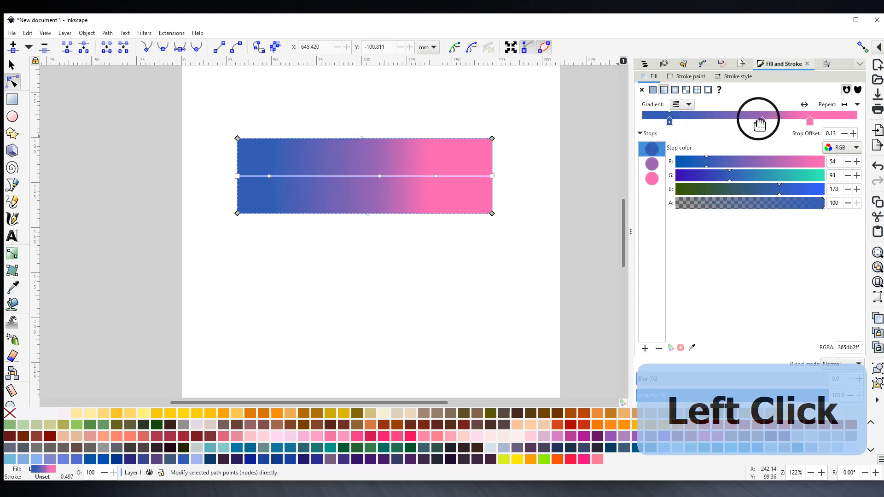
drag(763, 123, 735, 122)
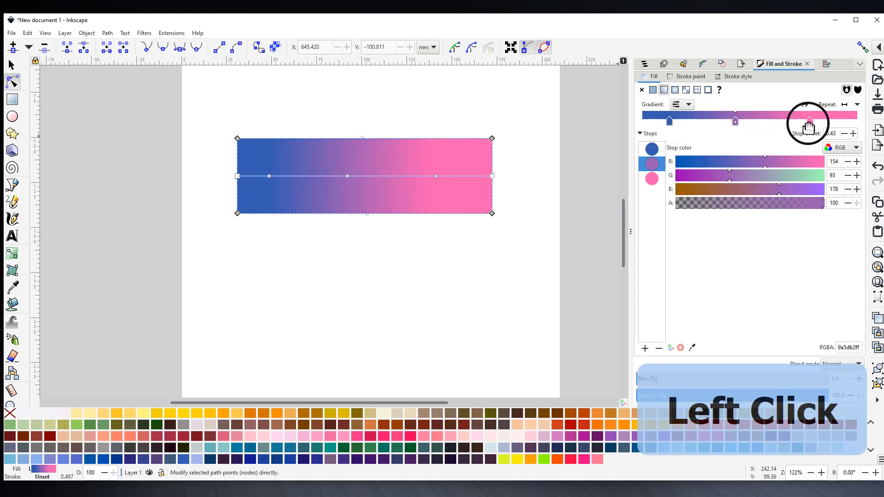
drag(809, 125, 823, 122)
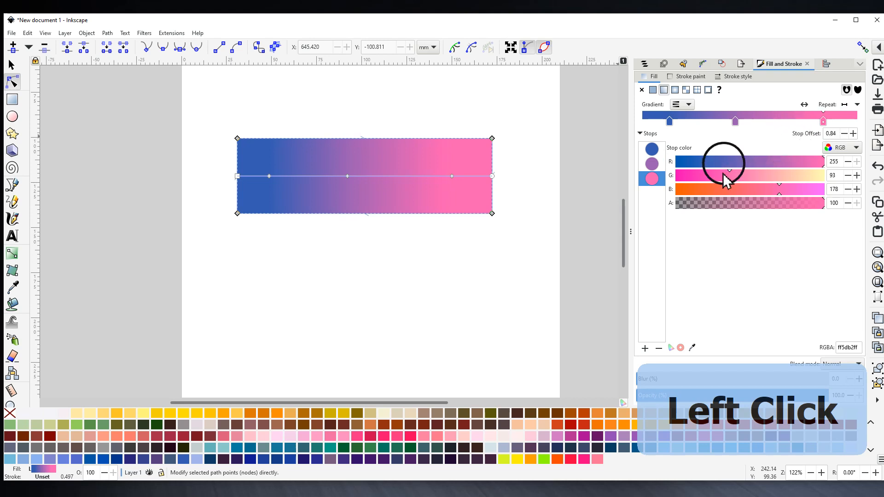
- Recolor the middle gradient stop to mint green by raising green to 255 and lowering red to about 111
click(651, 163)
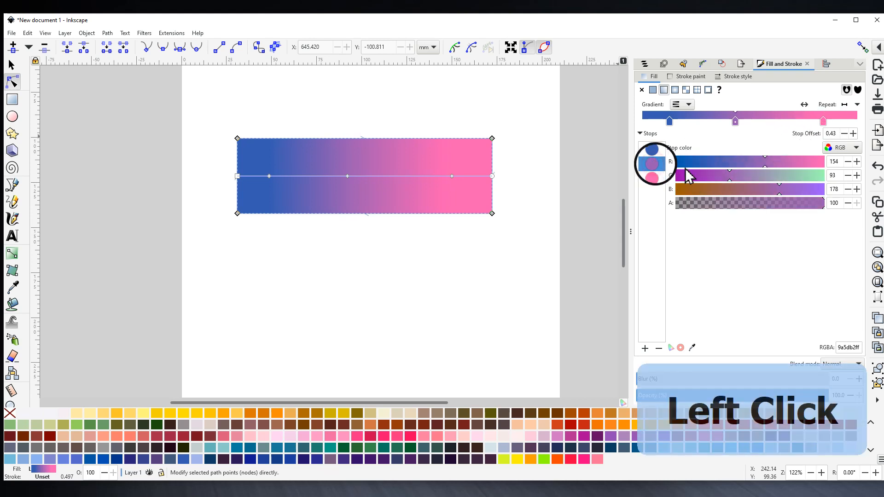
drag(729, 184, 822, 183)
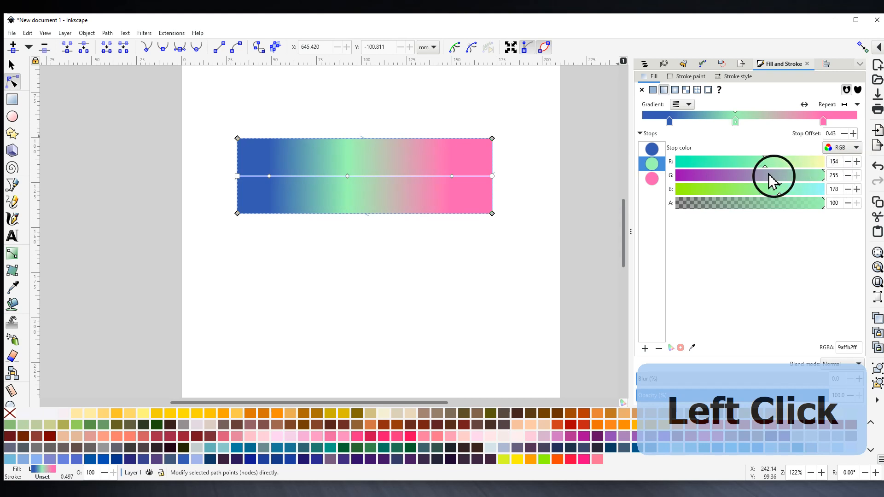
drag(765, 164, 739, 165)
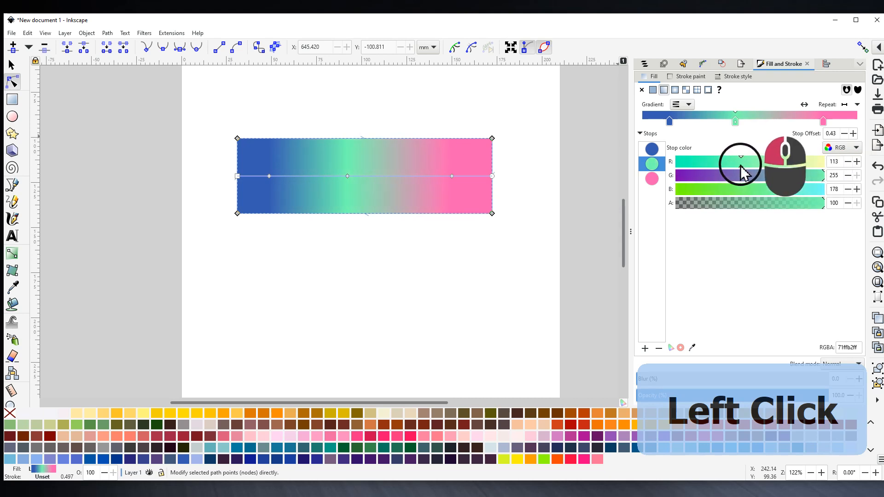
- Reposition the gradient stops along the rectangle, with blue at about 0.21, green at about 0.50 and pink at about 0.79
mouse_move(672, 123)
mouse_down()
mouse_move(688, 122)
mouse_move(673, 123)
mouse_up()
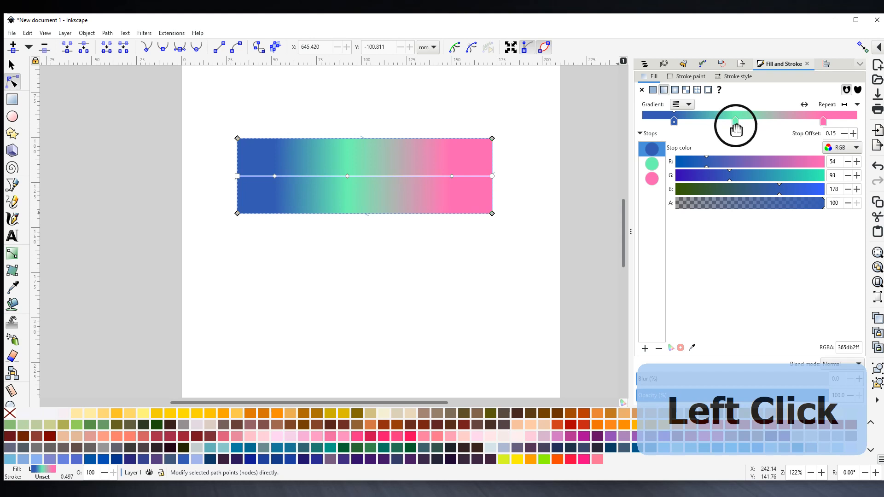
drag(735, 124, 758, 123)
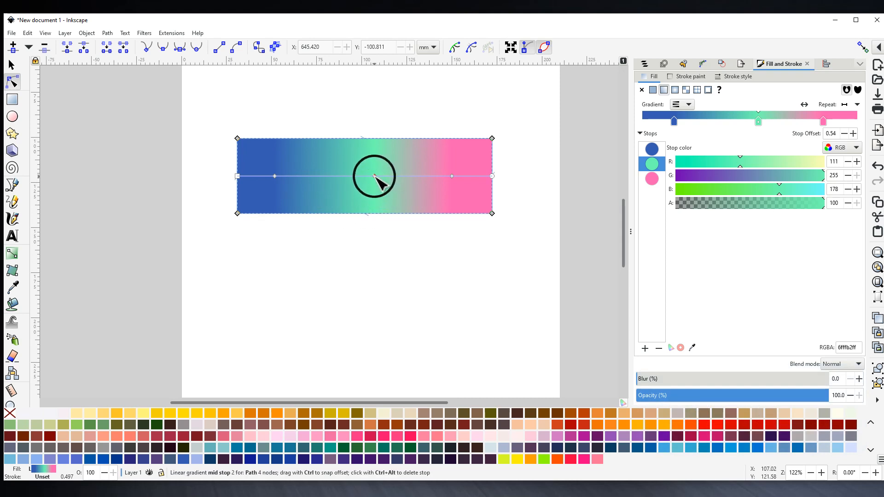
click(11, 85)
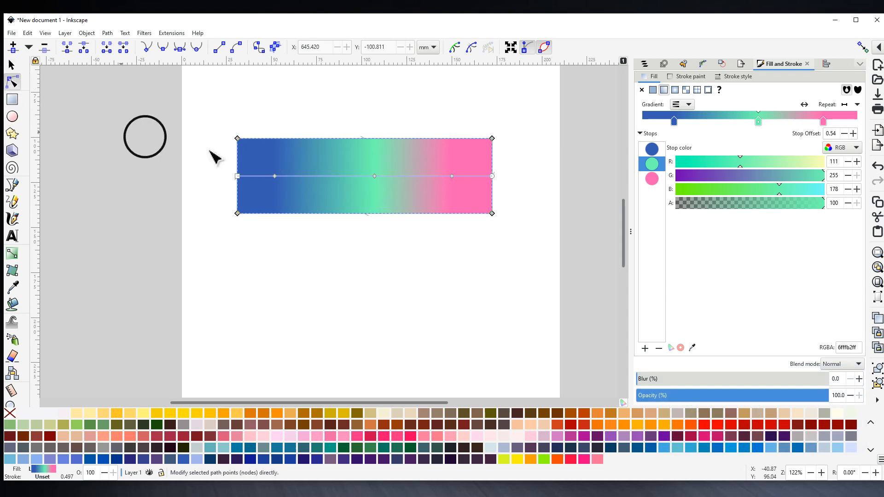
drag(374, 176, 365, 176)
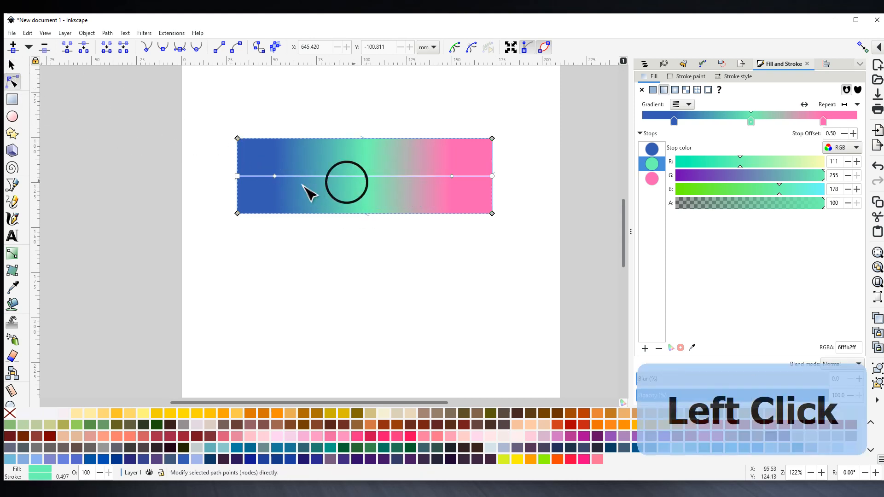
drag(275, 175, 290, 176)
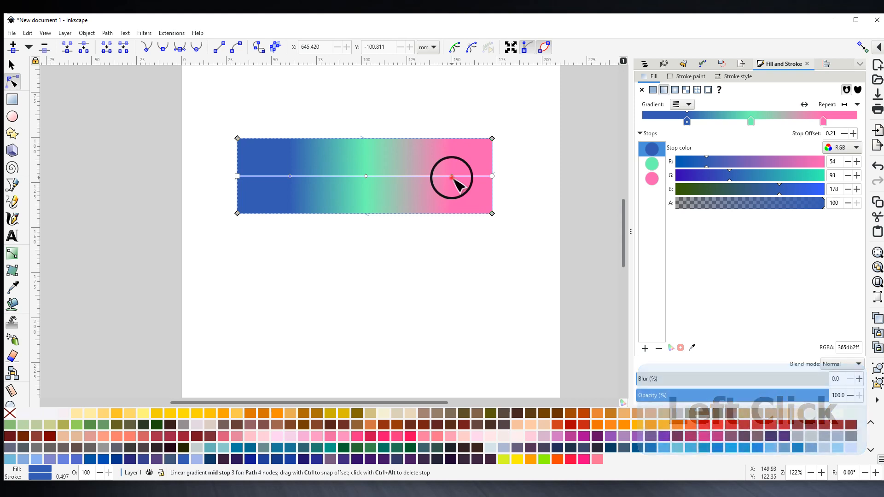
drag(452, 177, 440, 177)
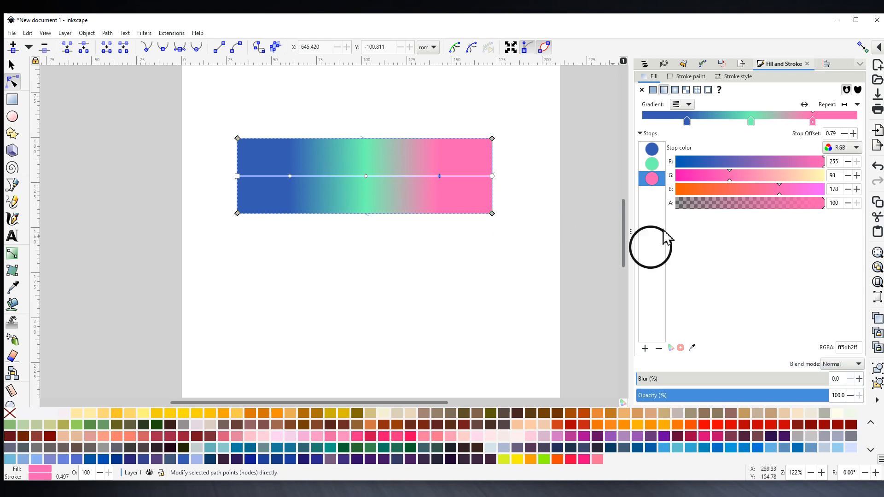
- Delete the green middle stop and move the blue stop to about 0.30 and the pink stop to about 0.68
click(654, 167)
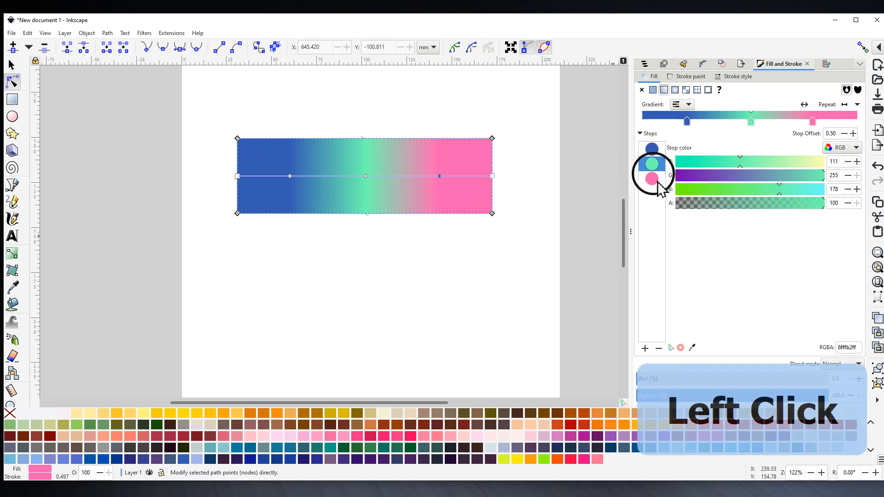
click(659, 348)
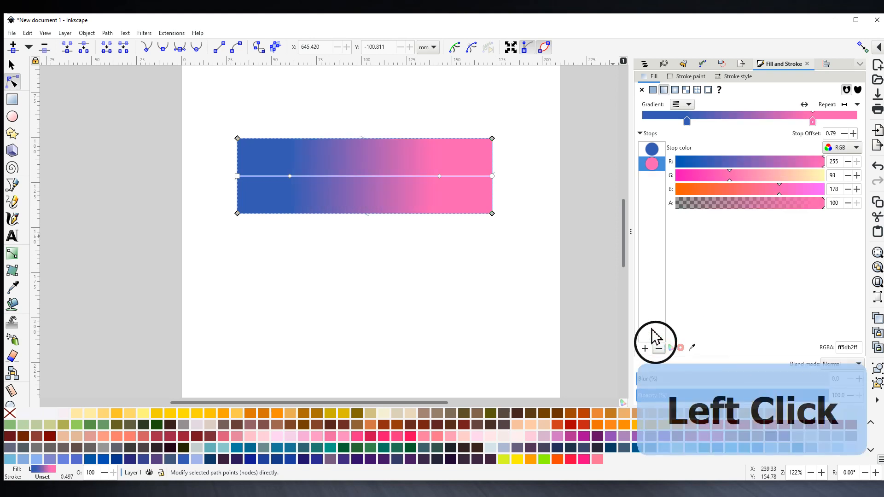
drag(290, 176, 314, 176)
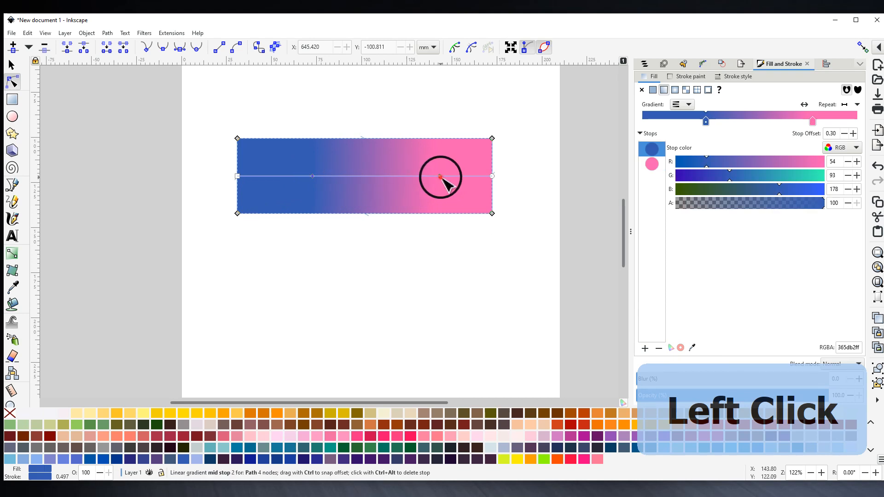
drag(439, 176, 413, 177)
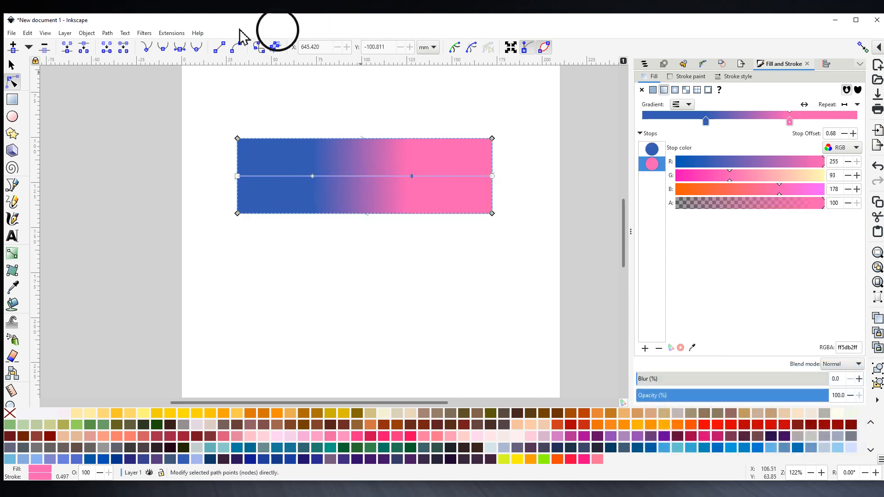
- Convert the gradient rectangle to gradient blocks with Ink/Stitch, using an end row spacing of 1.00
click(171, 33)
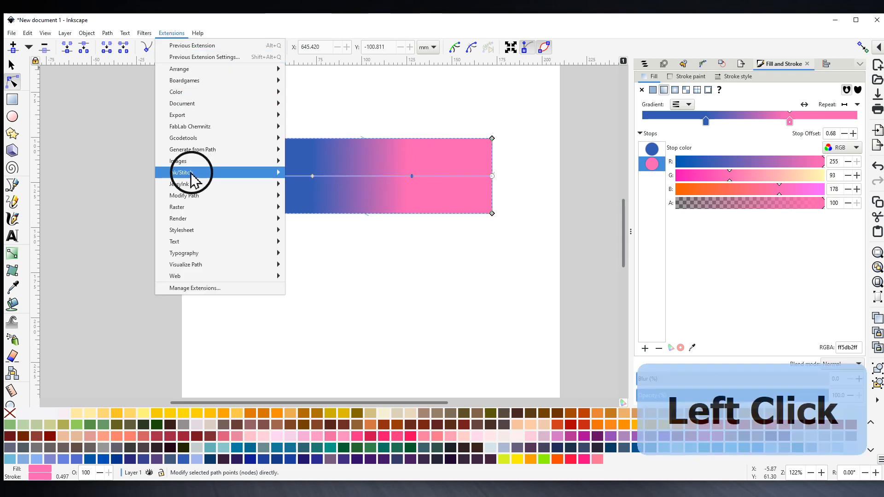
mouse_move(223, 174)
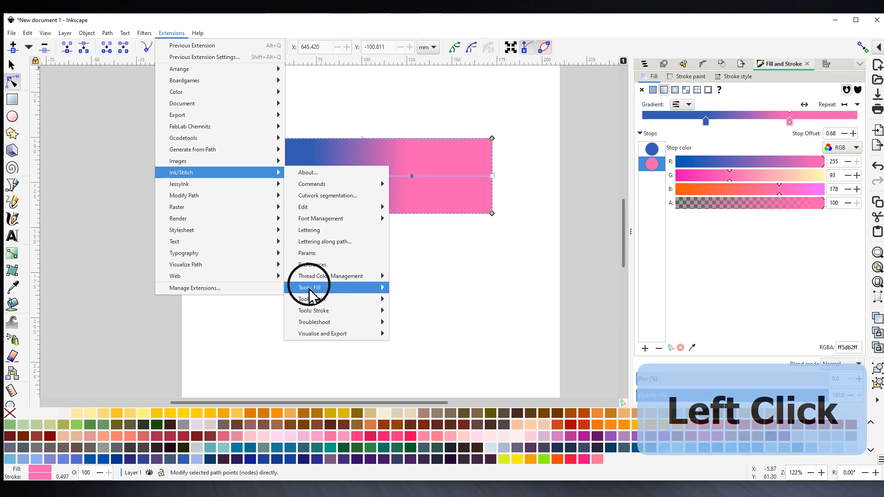
mouse_move(315, 290)
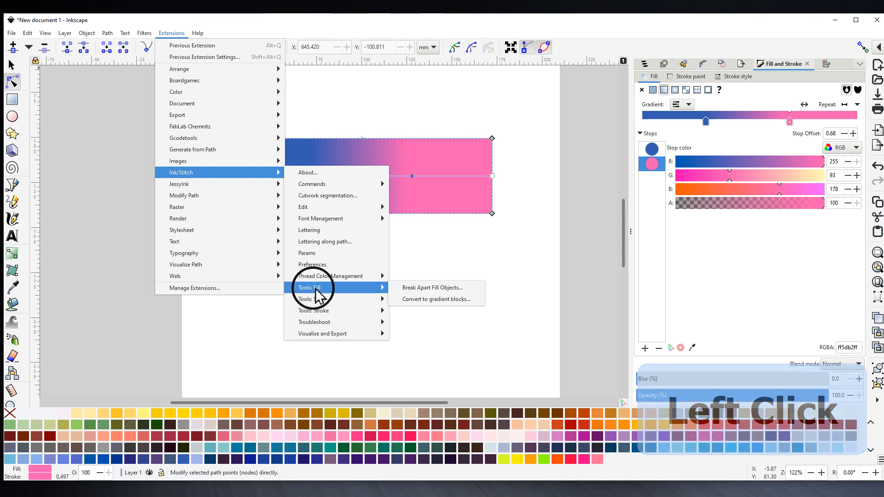
click(437, 300)
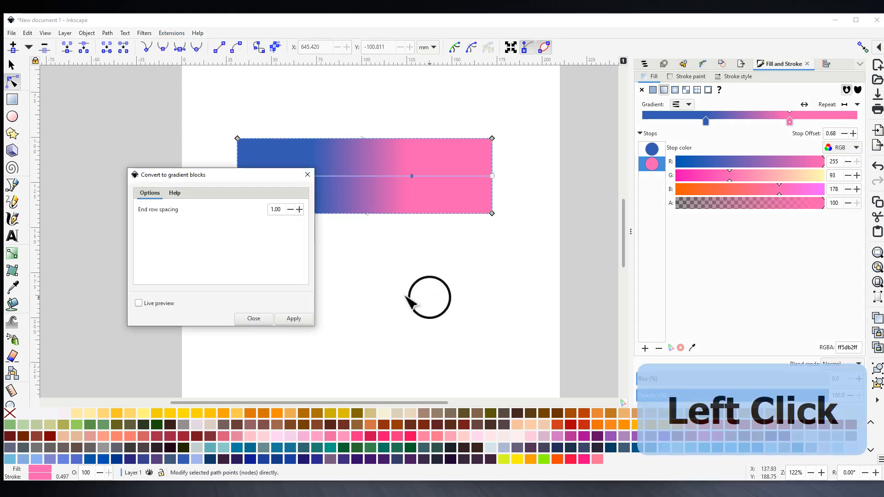
click(148, 211)
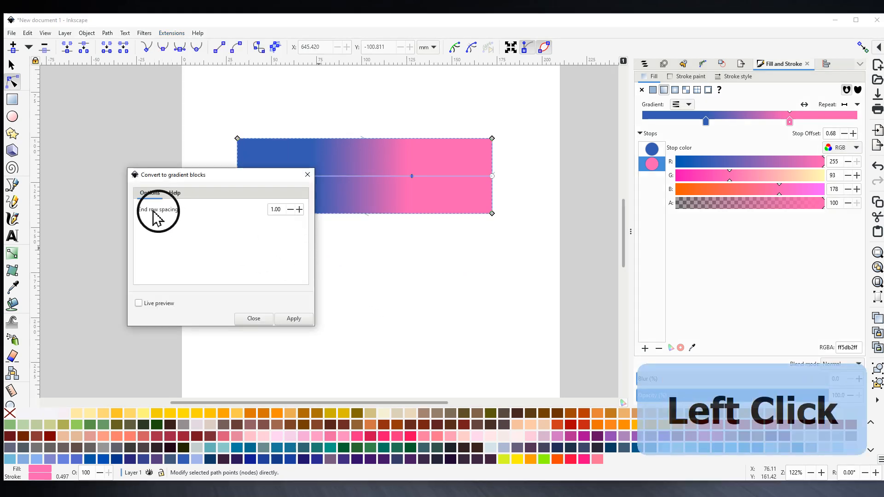
click(213, 216)
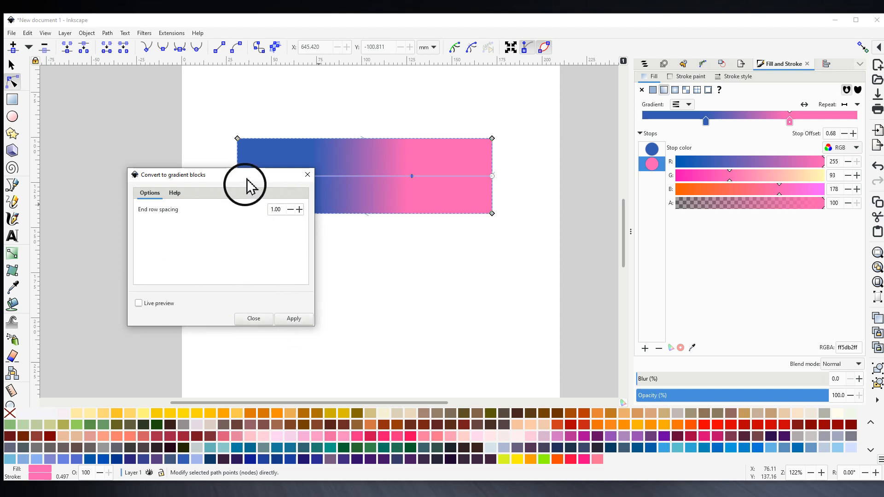
drag(236, 174, 134, 192)
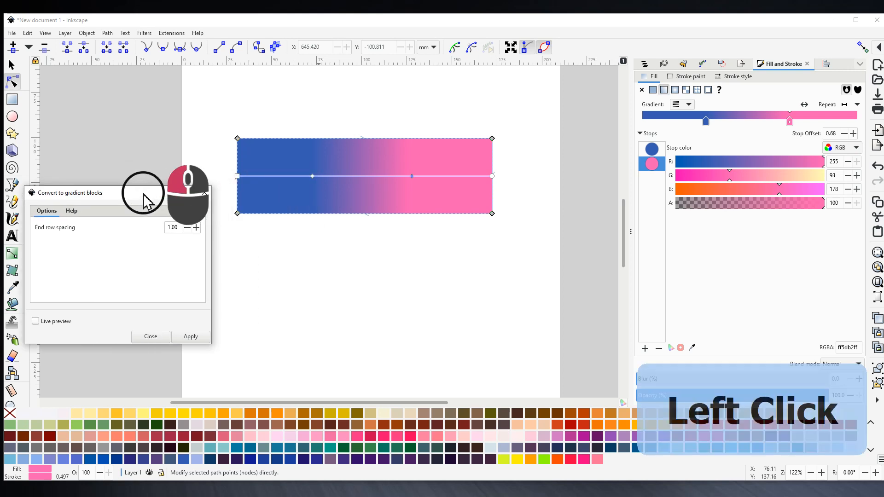
click(191, 337)
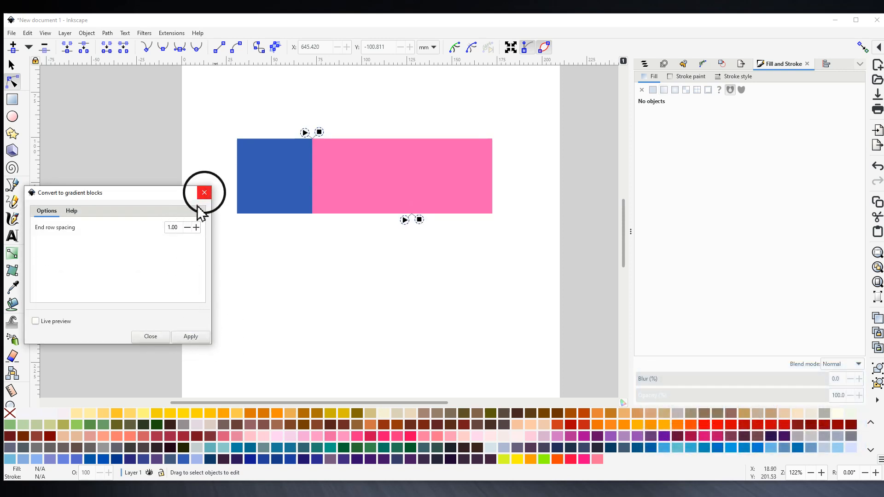
click(151, 337)
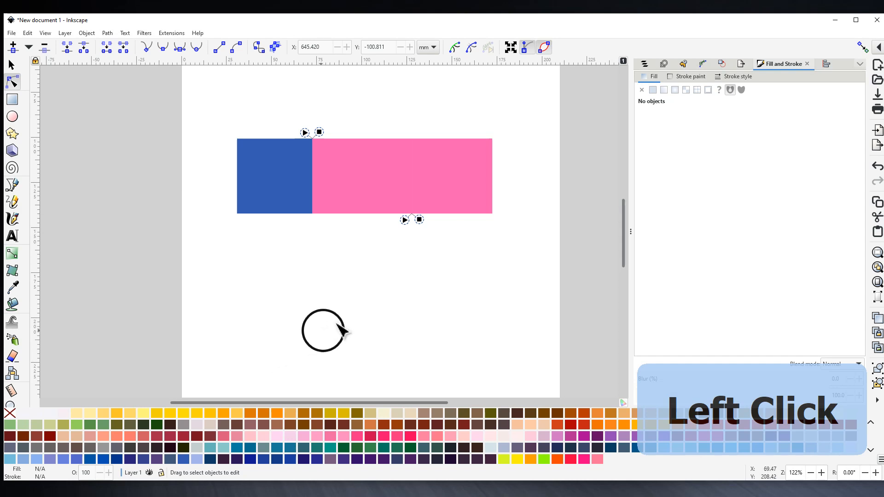
- Examine the converted blocks with their start and end command markers, and list the objects in Layer 1
key(ctrl)
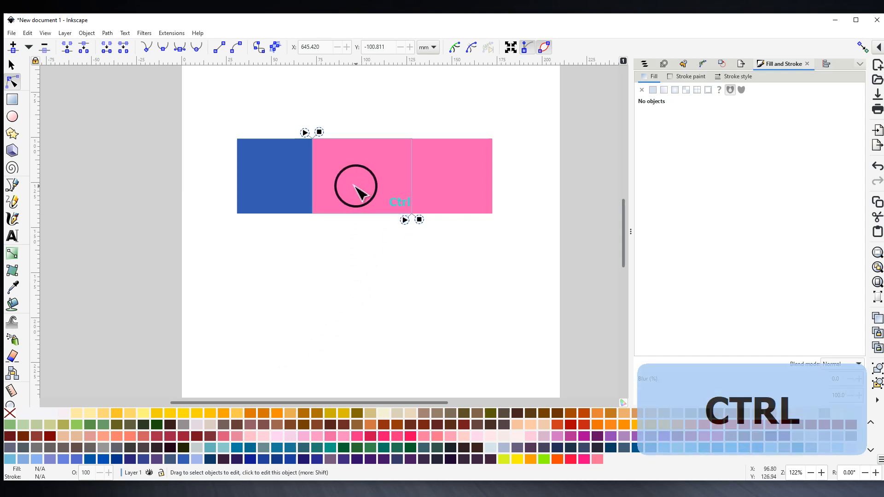
click(379, 307)
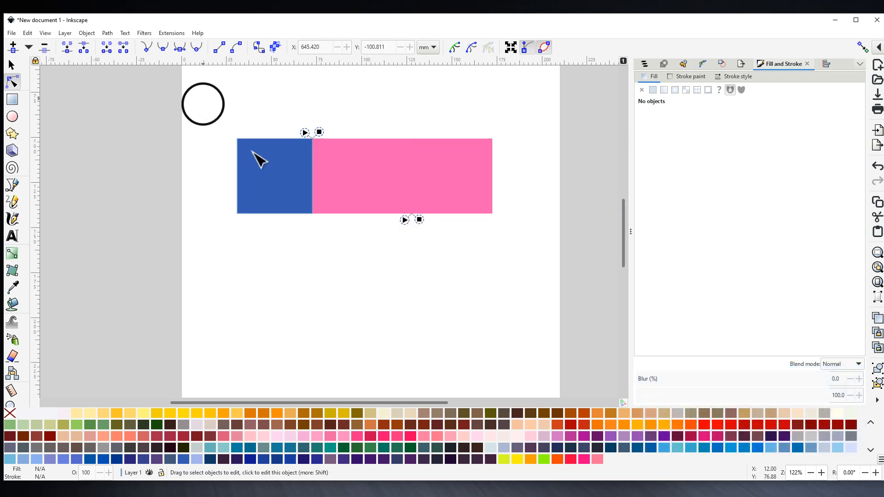
ctrl+scroll(310, 171, up, 3)
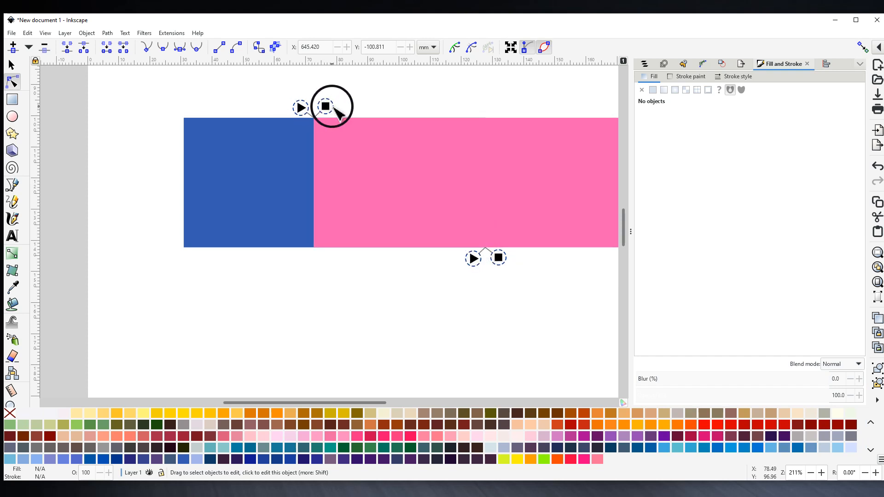
middle_click(426, 302)
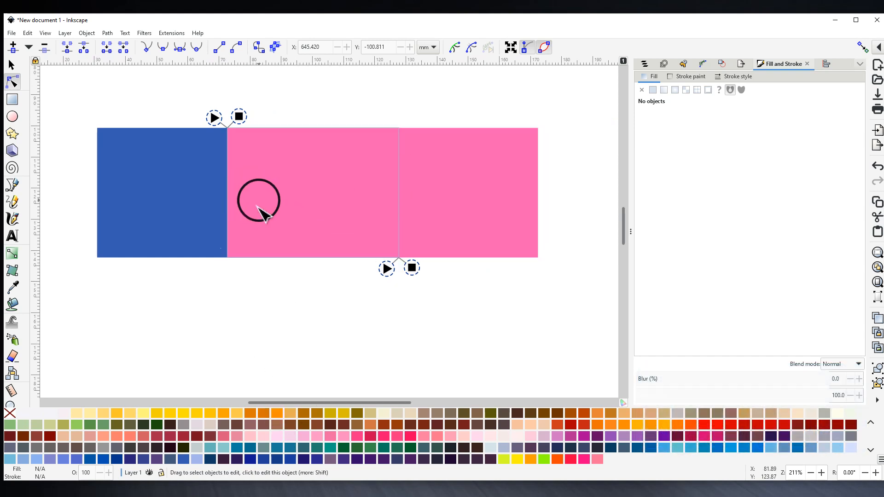
click(644, 64)
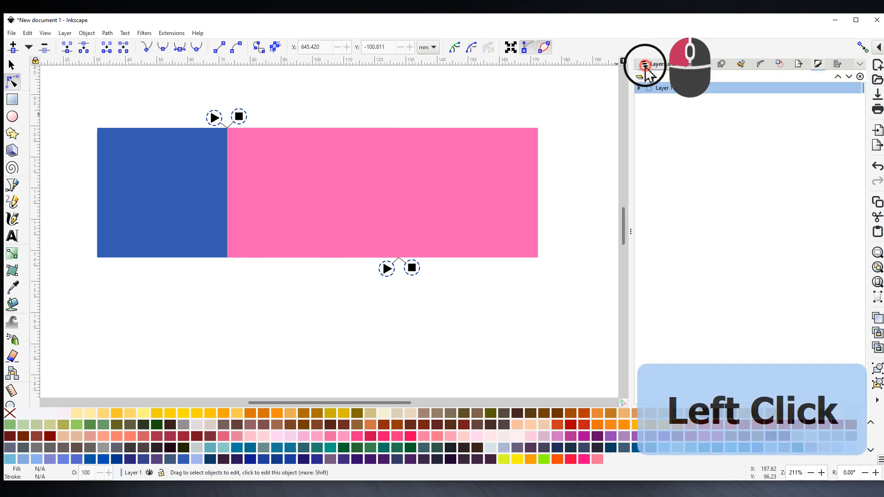
click(640, 88)
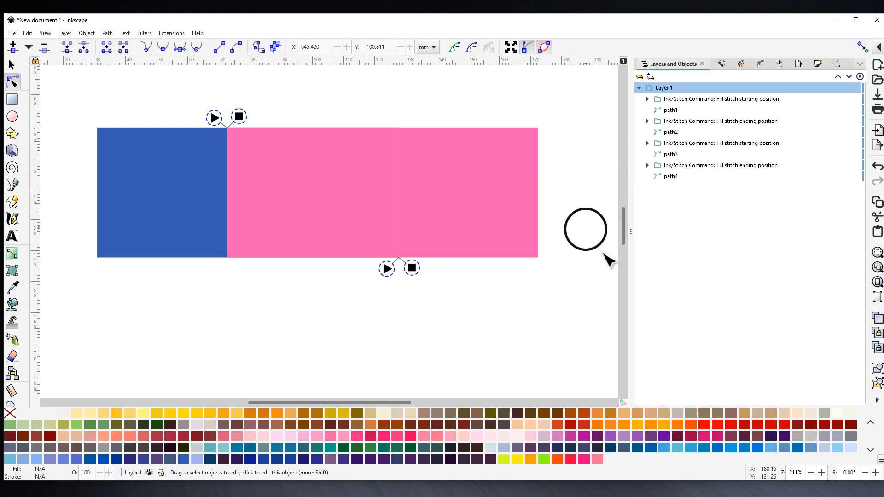
- Hide and show path4, path3, path2 and path1 one by one to identify their blocks, ending with all four paths visible
click(845, 177)
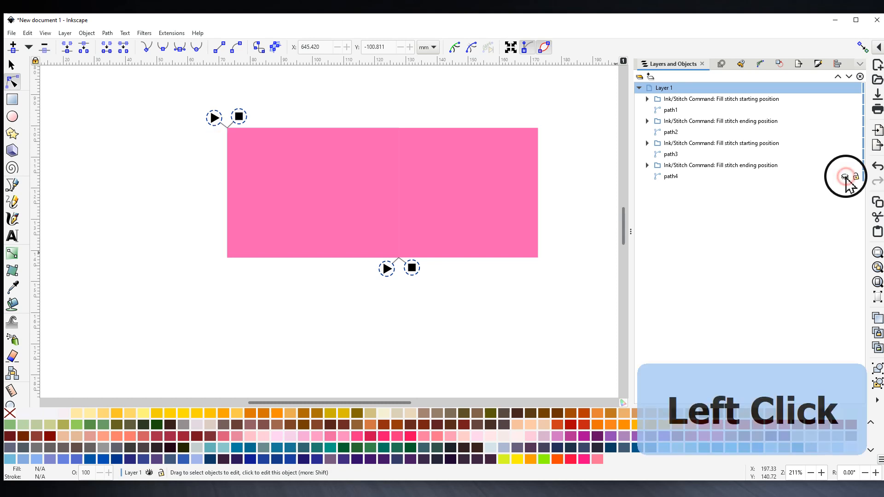
click(845, 177)
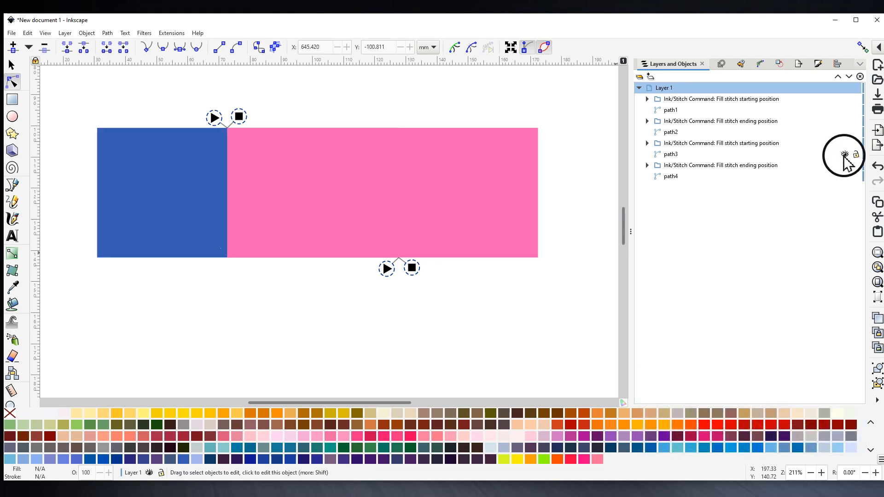
click(845, 154)
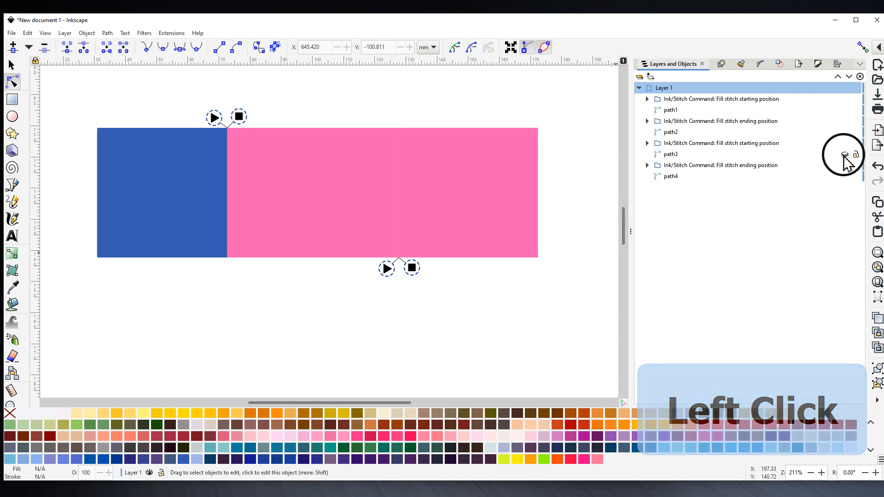
click(845, 154)
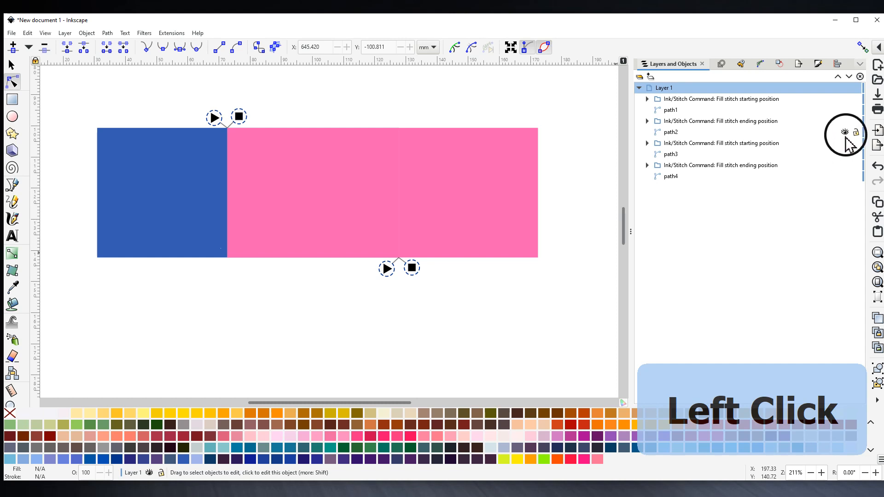
click(845, 133)
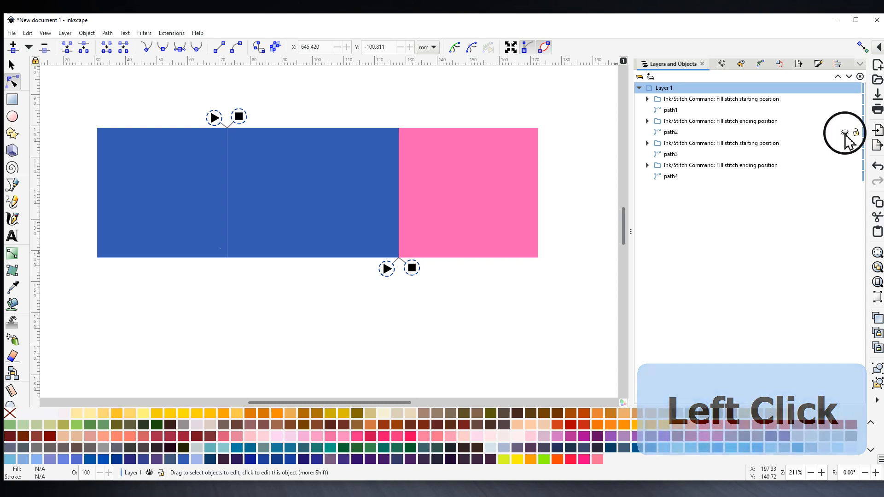
click(845, 134)
click(845, 134)
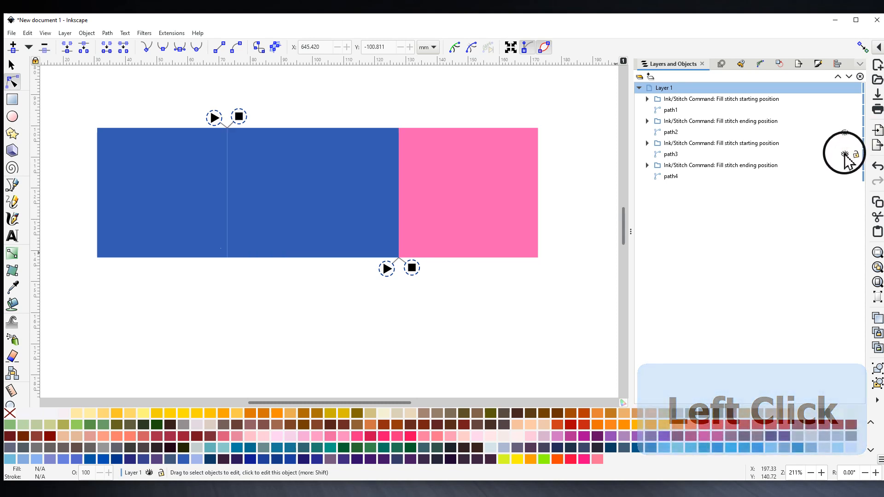
click(845, 154)
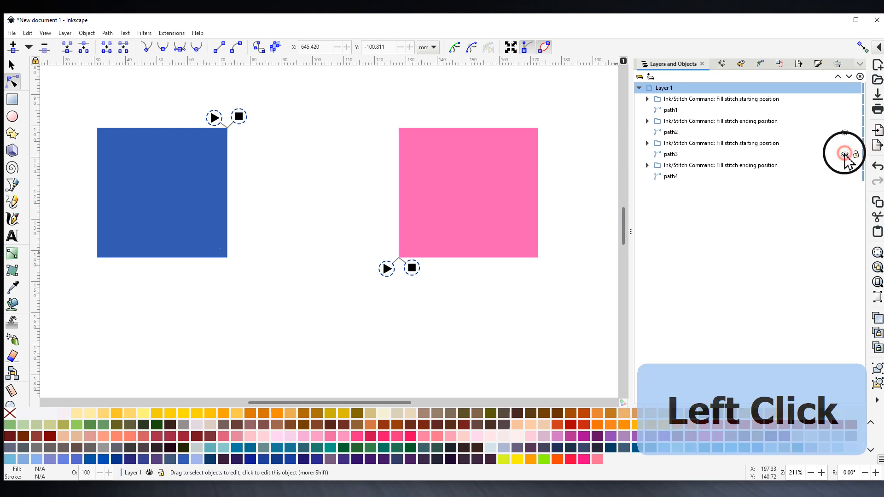
click(845, 154)
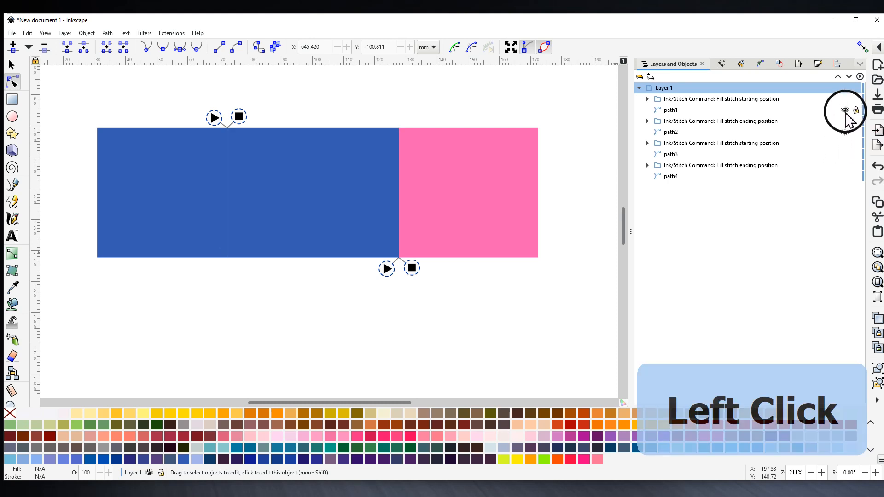
click(845, 110)
click(845, 111)
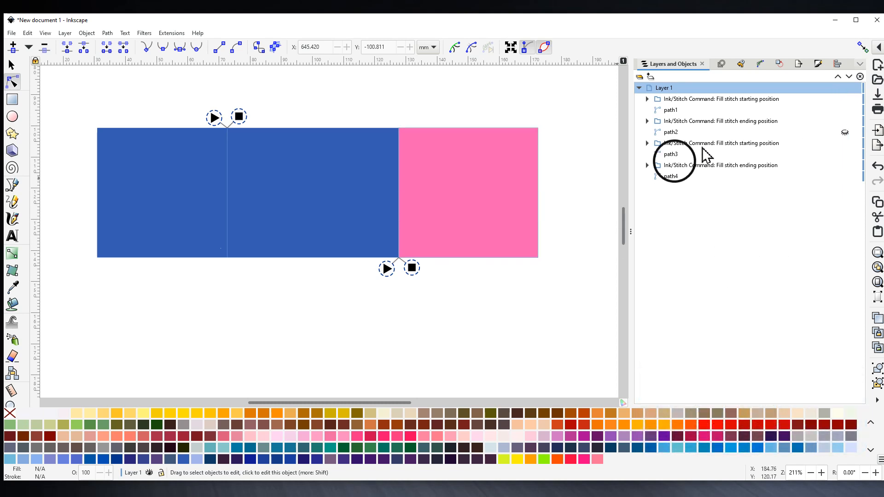
click(845, 132)
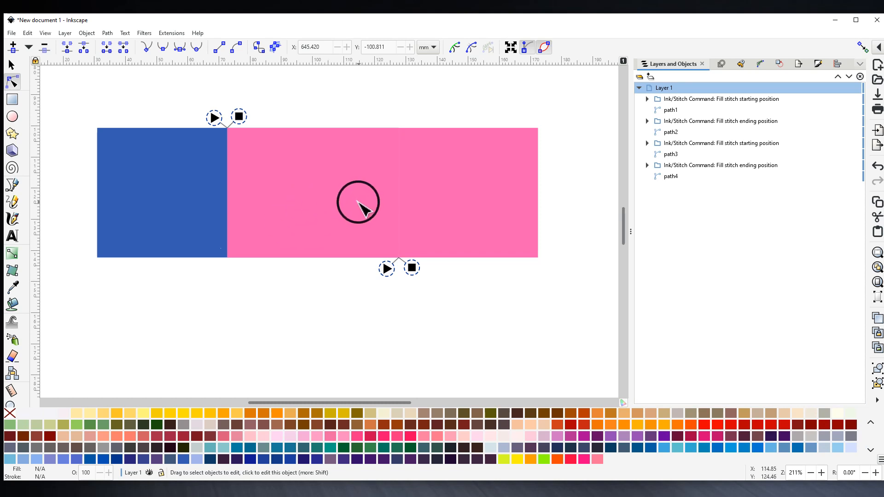
- Open the Ink/Stitch Params of the middle pink block, path2, and set its spacing between rows to 0.5 mm
click(300, 187)
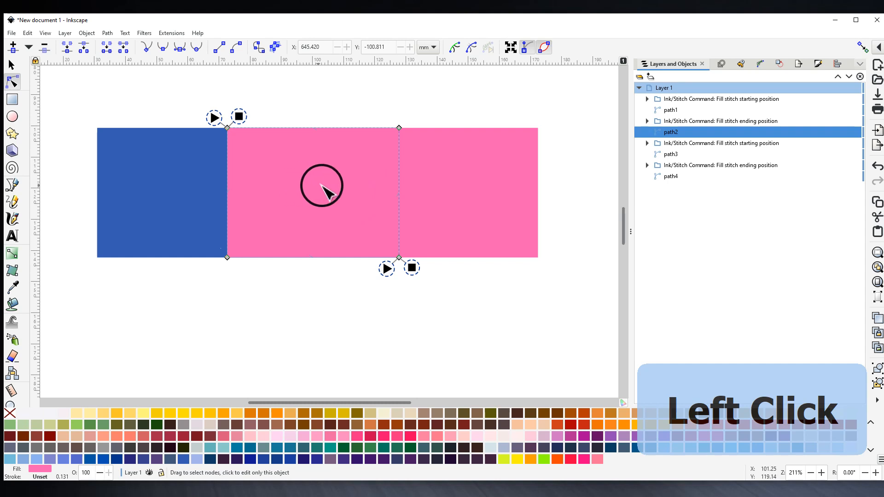
click(171, 32)
mouse_move(173, 173)
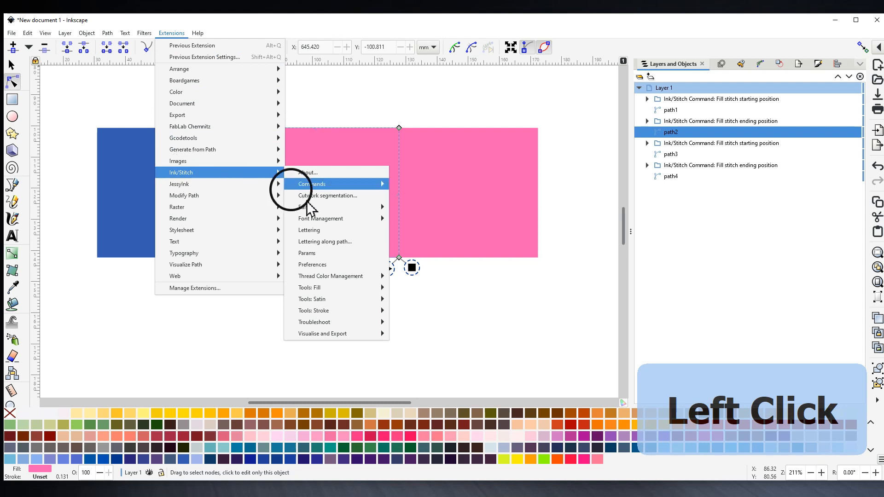
click(305, 253)
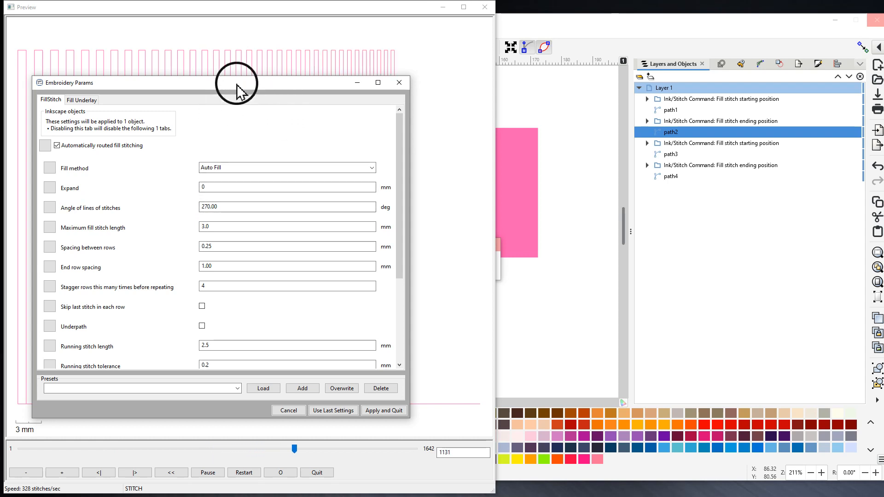
drag(237, 90, 0, 101)
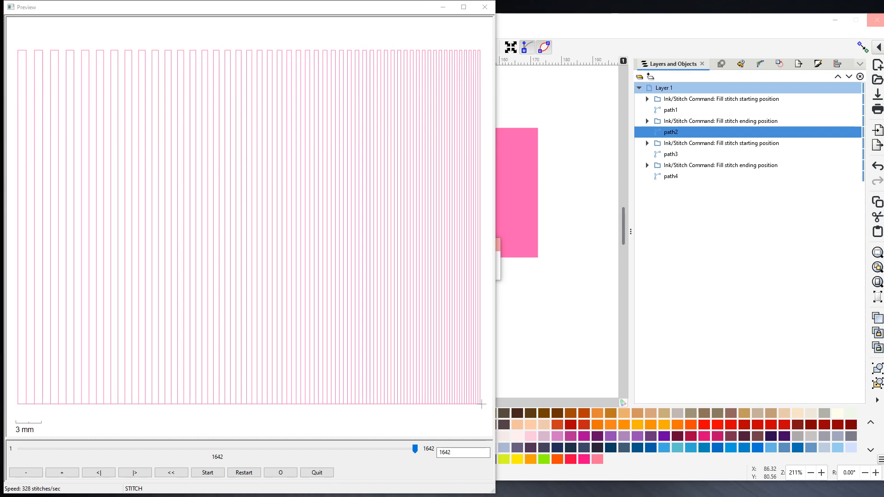
drag(0, 79, 367, 60)
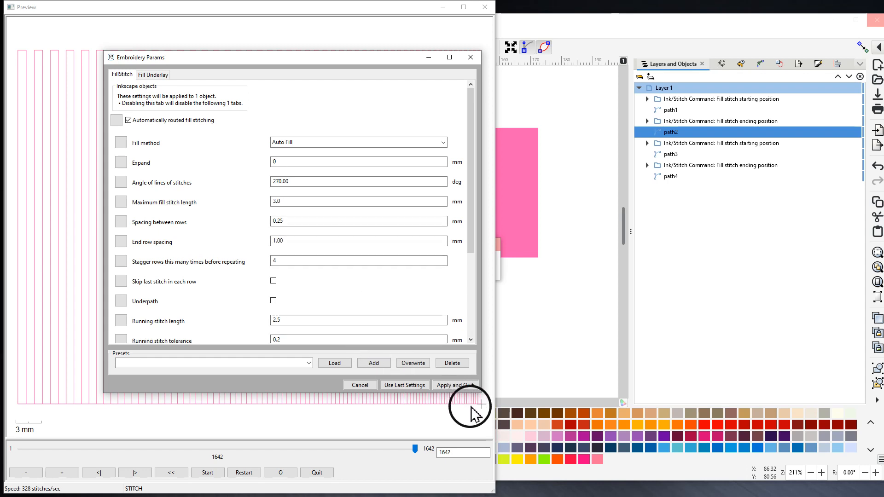
click(284, 221)
drag(284, 221, 278, 221)
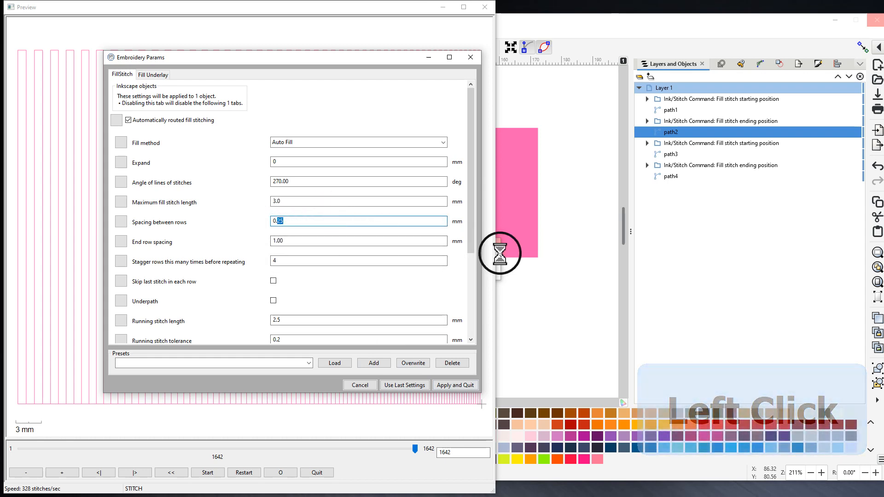
text(5)
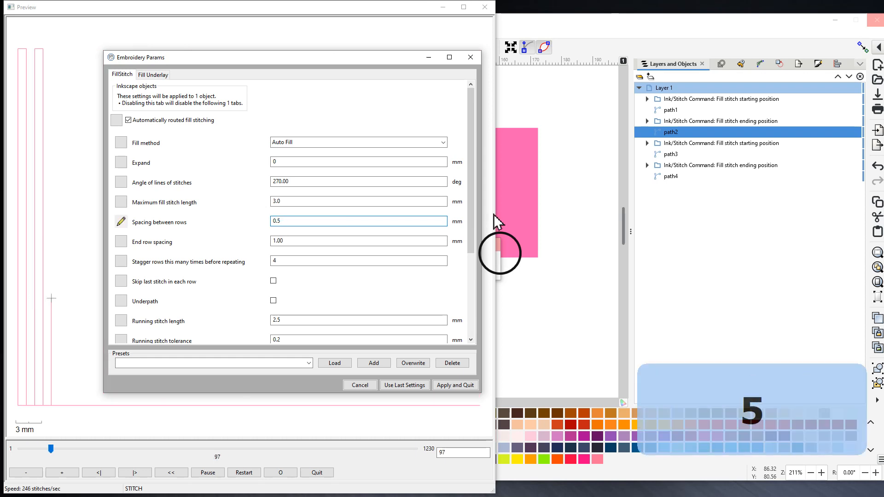
- Set the end row spacing of path2 to 1.5 mm and apply the embroidery parameters
drag(316, 56, 700, 53)
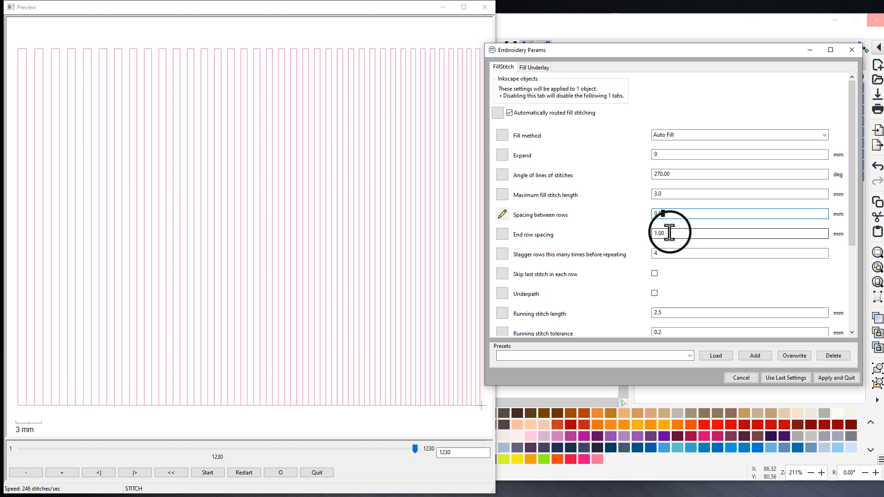
drag(669, 233, 645, 234)
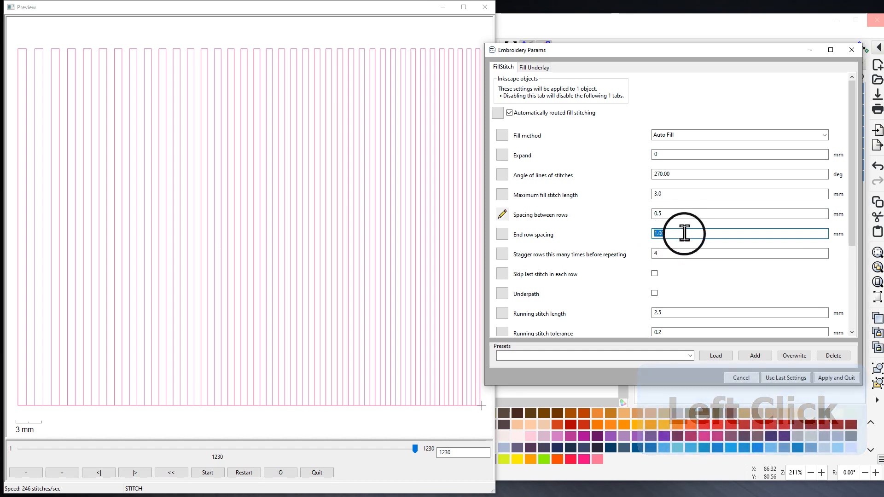
text(1.)
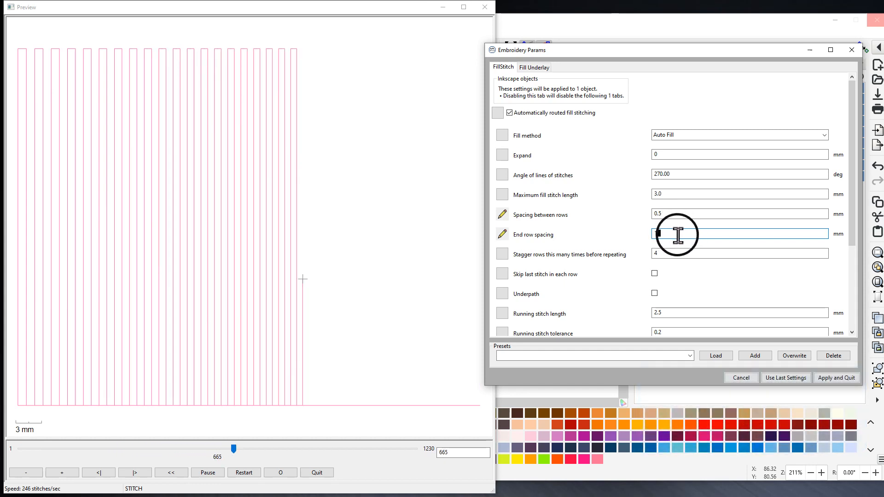
text(5)
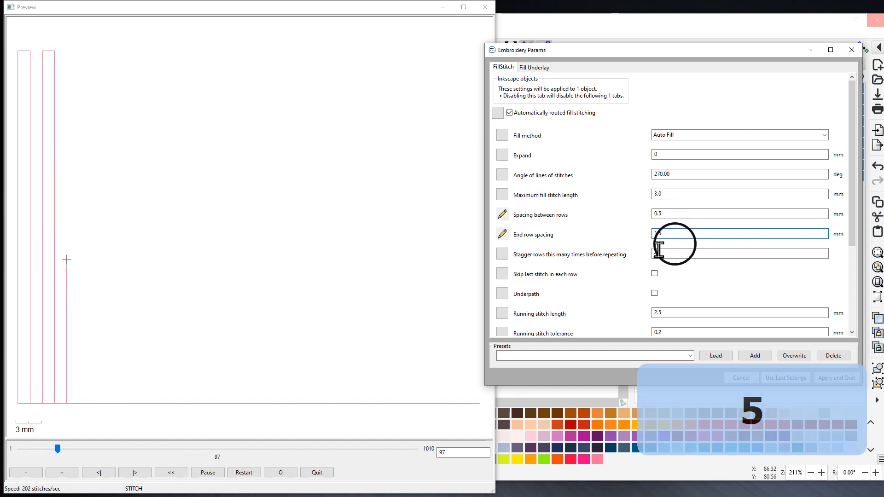
key(Return)
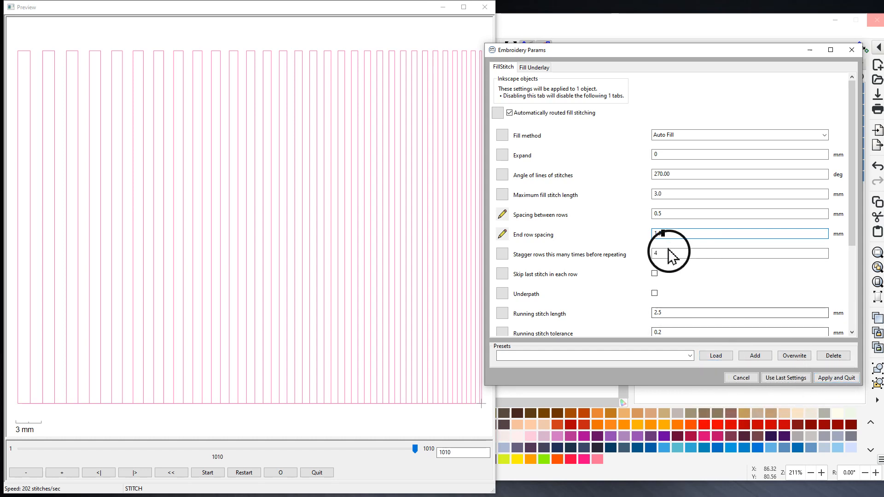
click(844, 378)
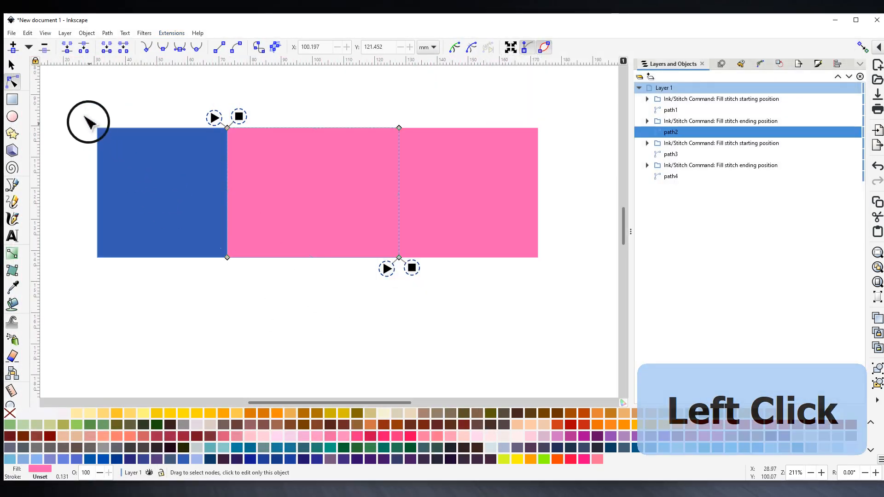
- Select all the gradient blocks with their command markers and open them in an enlarged Ink/Stitch Simulator / Realistic Preview
drag(70, 87, 577, 303)
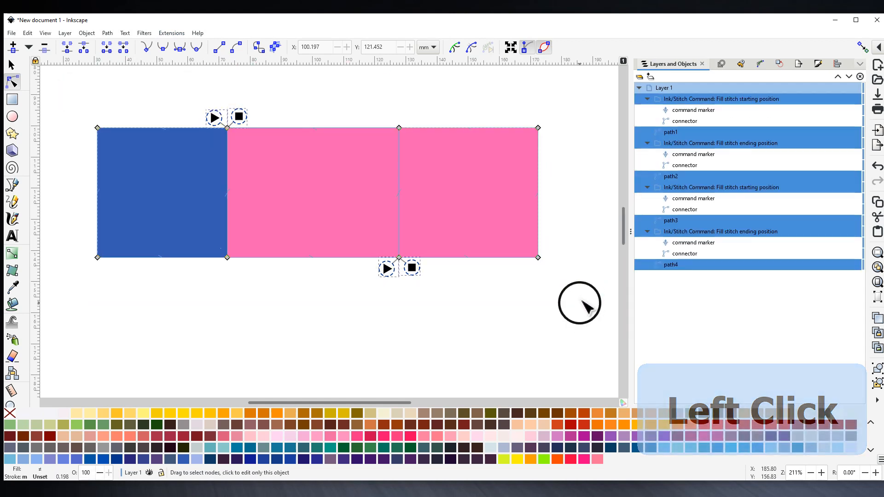
click(170, 34)
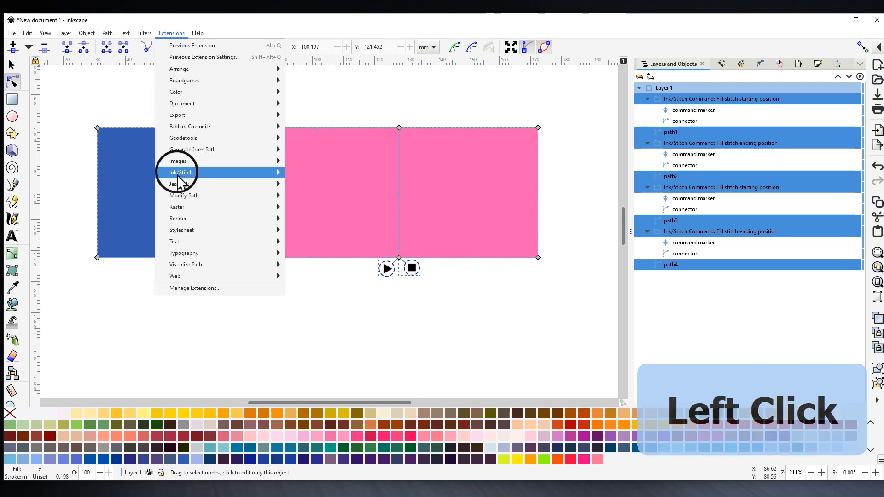
mouse_move(183, 175)
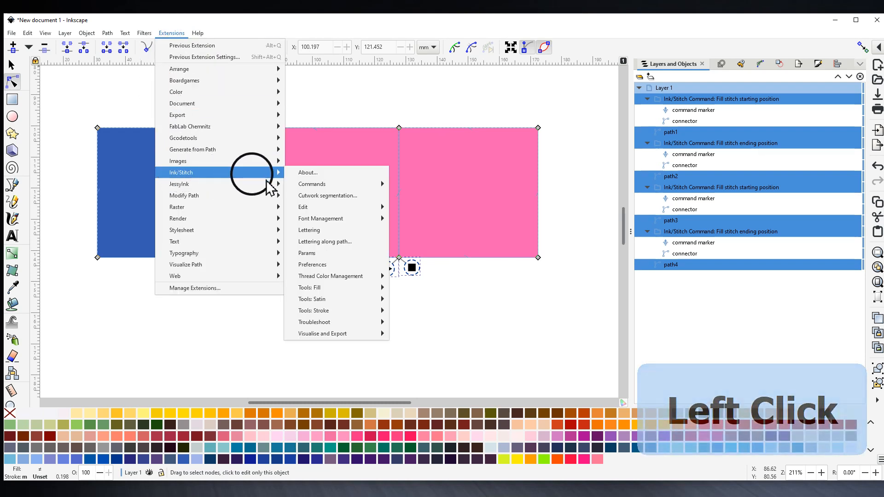
mouse_move(329, 335)
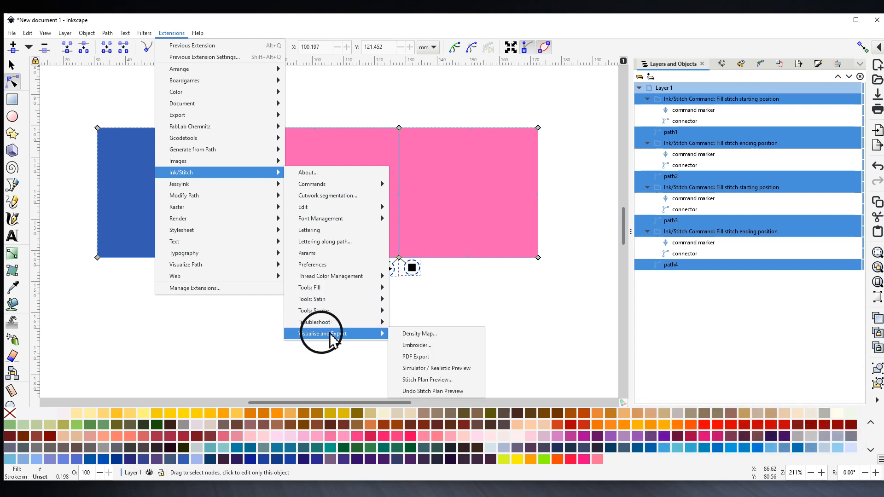
click(418, 368)
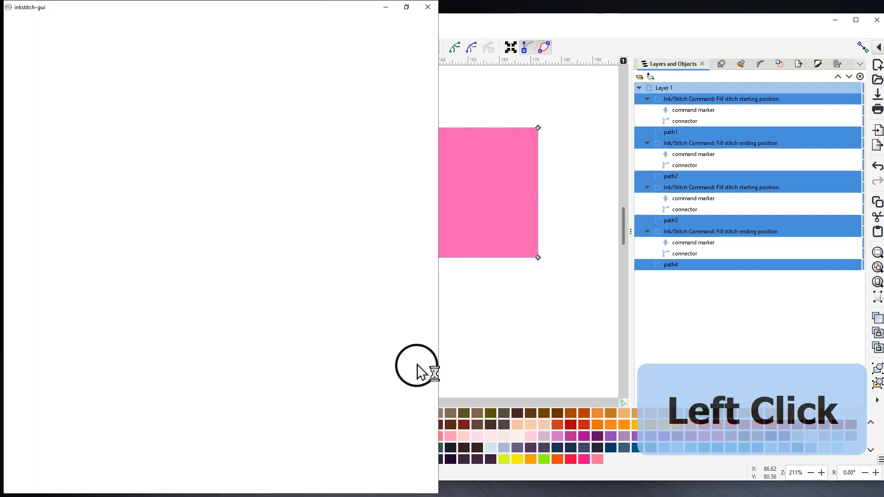
click(406, 7)
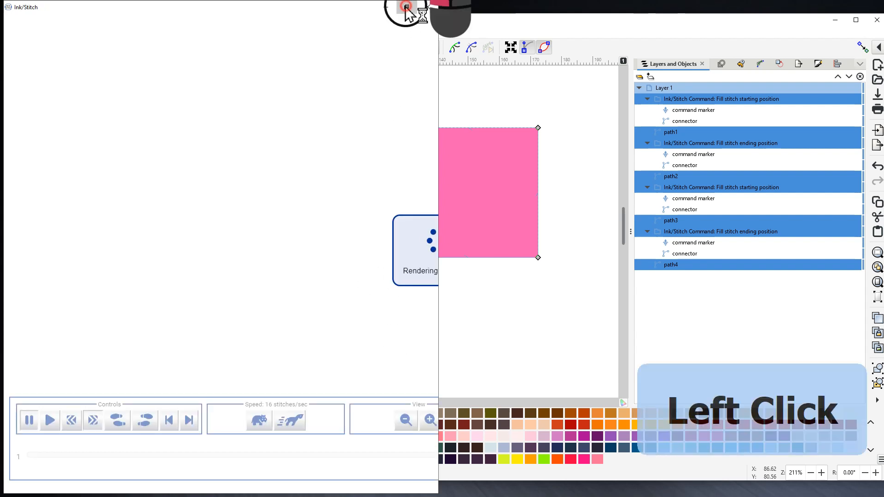
mouse_move(274, 105)
mouse_down()
mouse_move(351, 100)
mouse_move(424, 83)
mouse_move(449, 65)
mouse_move(449, 78)
mouse_up()
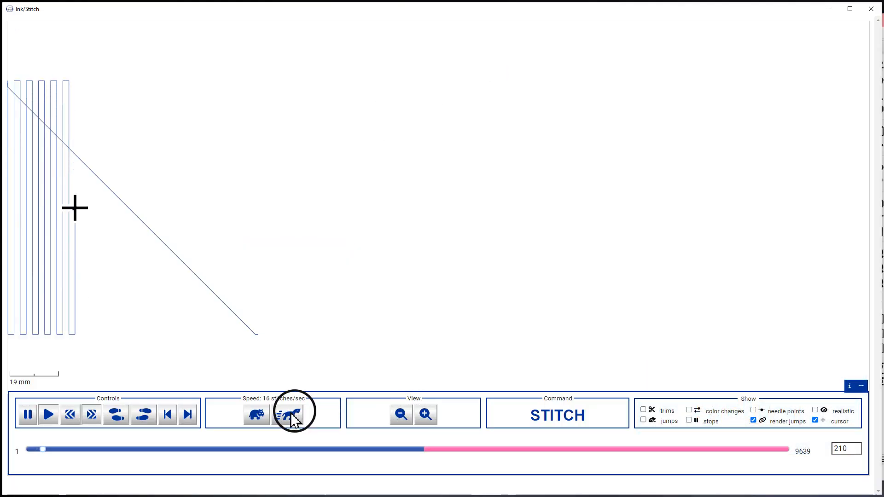
- Raise the simulation speed to 512 stitches/sec and play the stitch-out to the last stitch
click(290, 414)
click(291, 414)
click(290, 414)
click(290, 413)
click(291, 414)
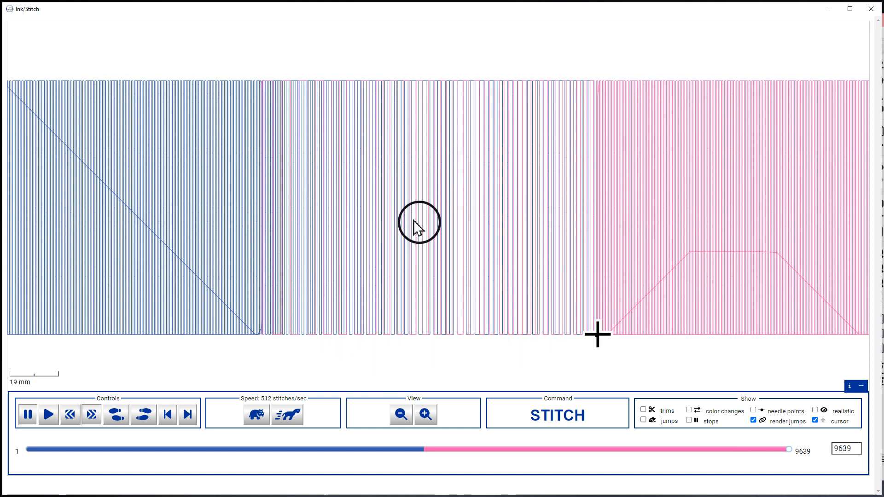
- Hide the cursor in the simulation and switch to realistic rendering to inspect the blended area
click(815, 420)
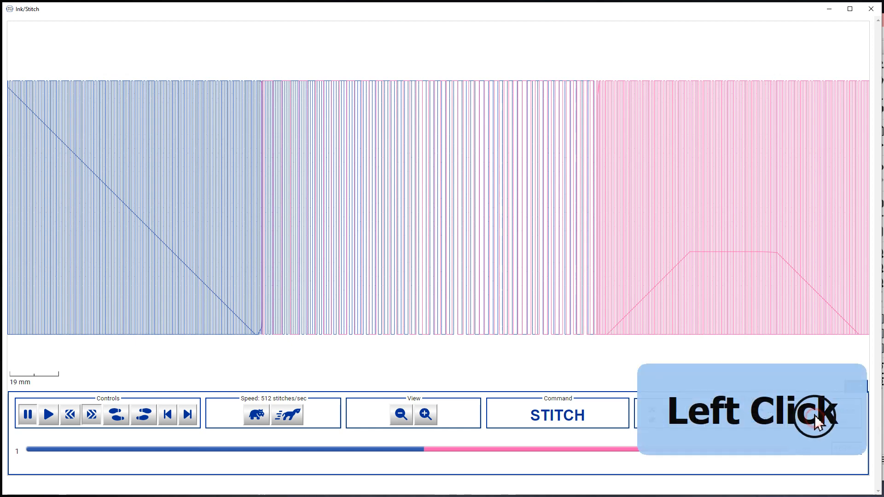
click(806, 380)
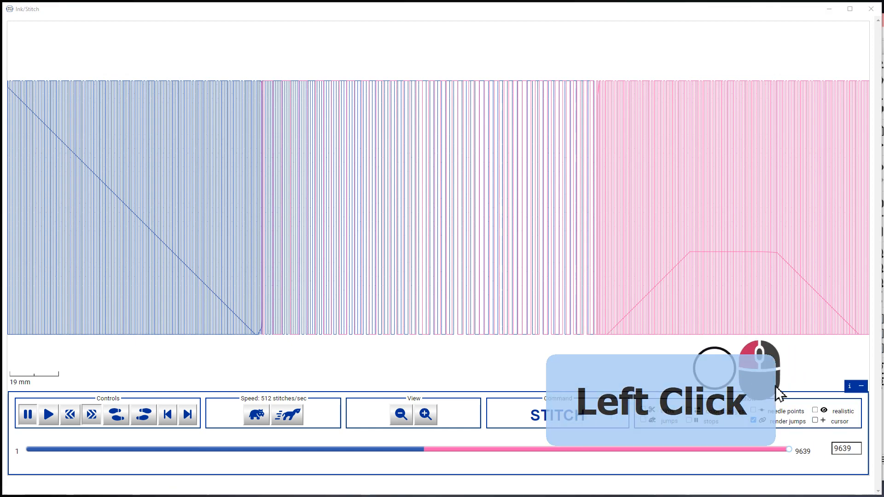
click(815, 411)
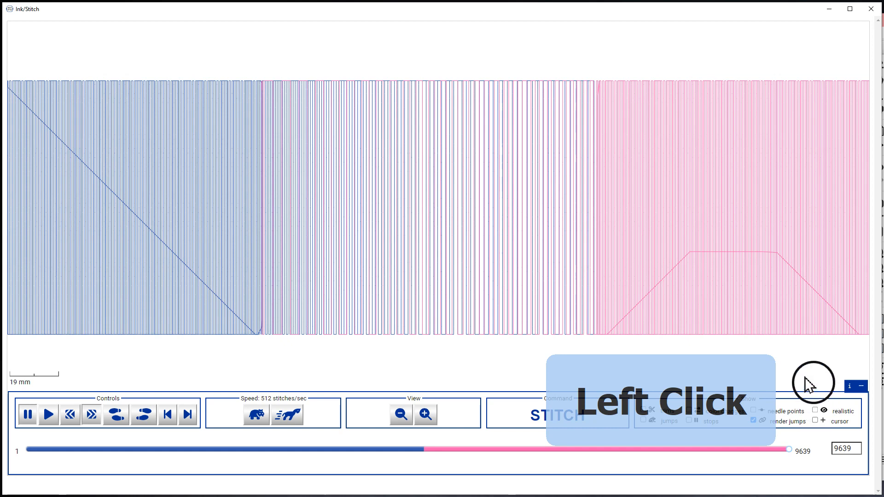
click(815, 411)
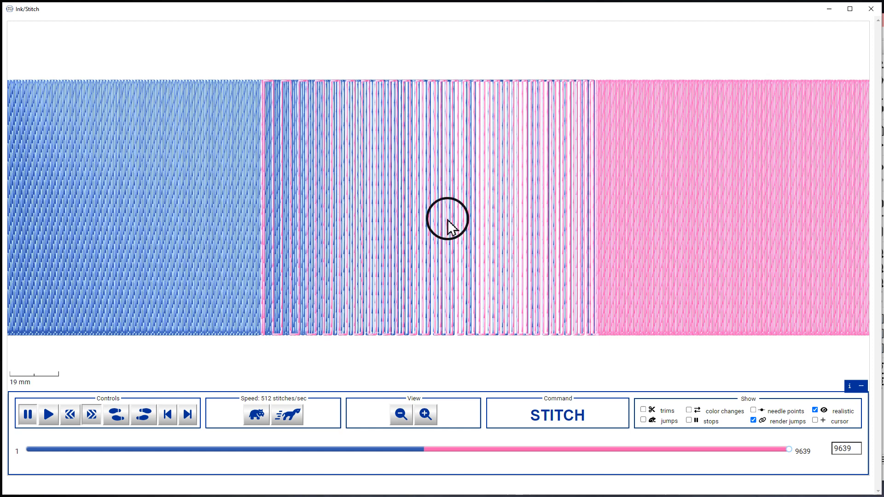
- Close the simulator preview and delete all the selected gradient blocks together with their command markers
key(ctrl)
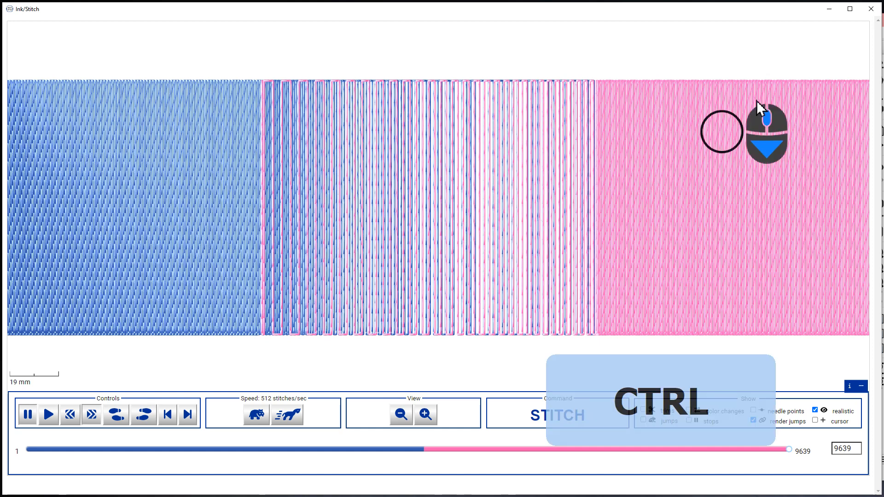
click(872, 10)
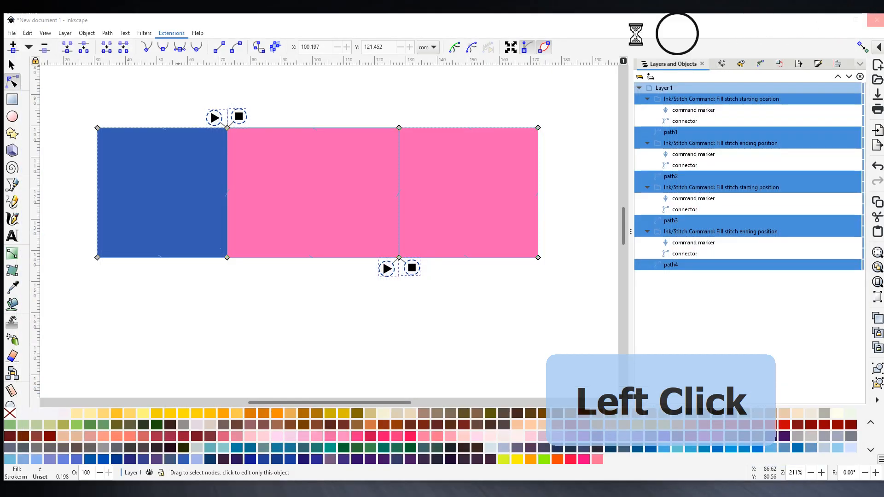
scroll(465, 223, down, 2)
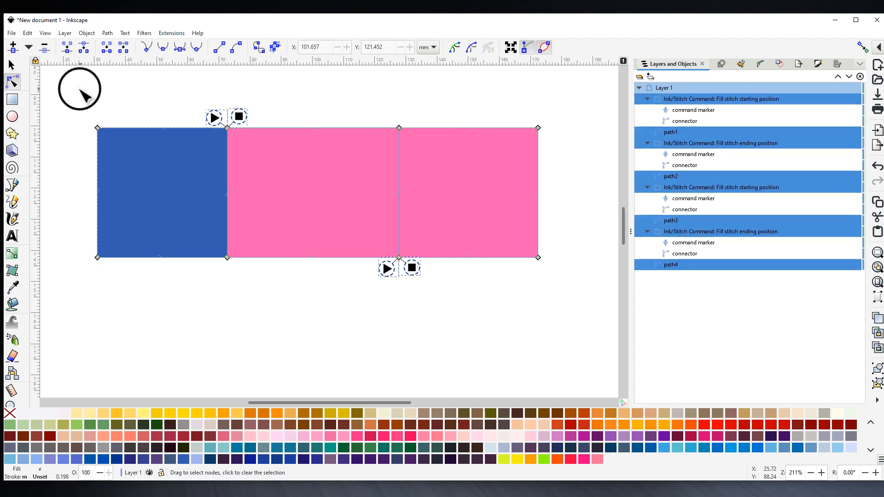
click(12, 65)
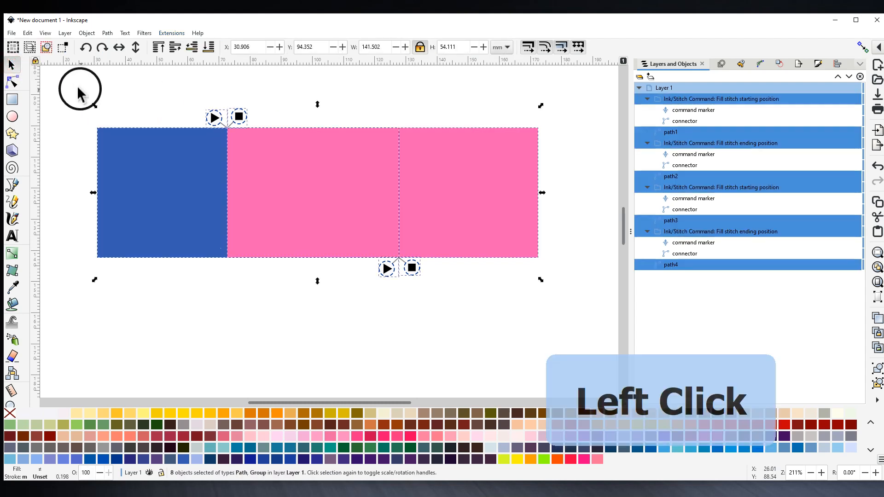
right_click(200, 173)
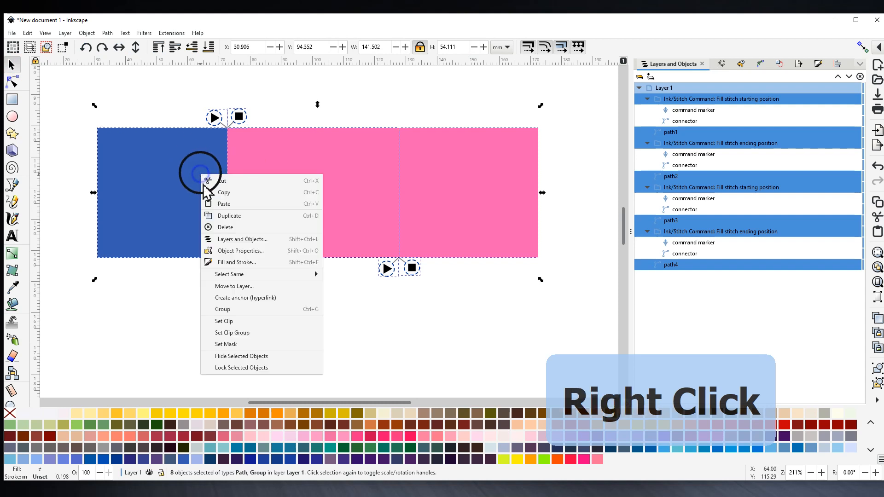
click(225, 227)
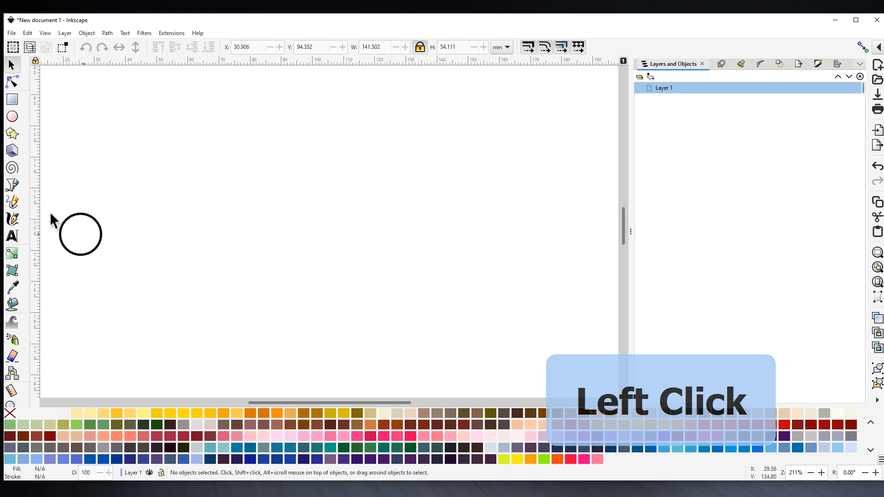
- Add a single-line text object reading TEST on the empty canvas
click(12, 235)
click(194, 250)
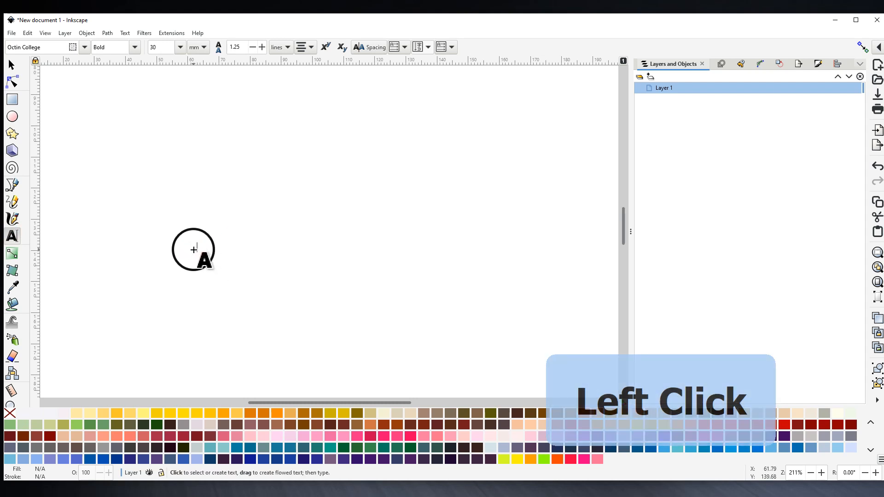
text(TES)
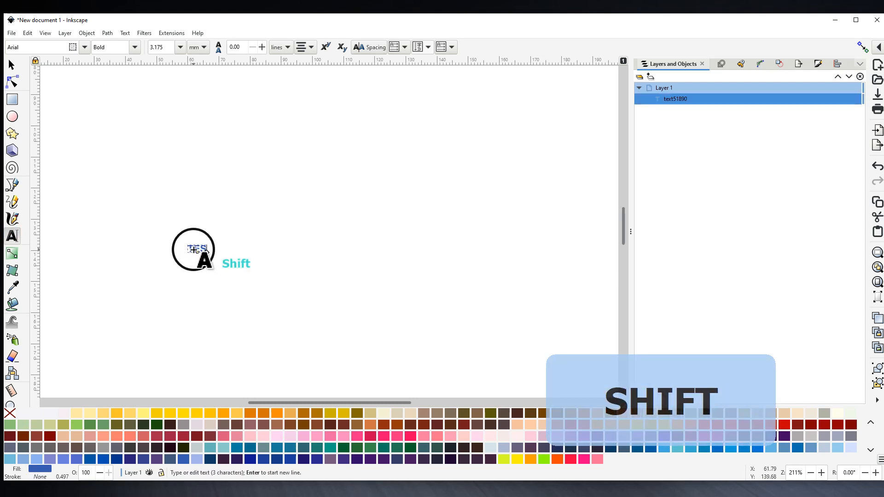
text(T)
key(Return)
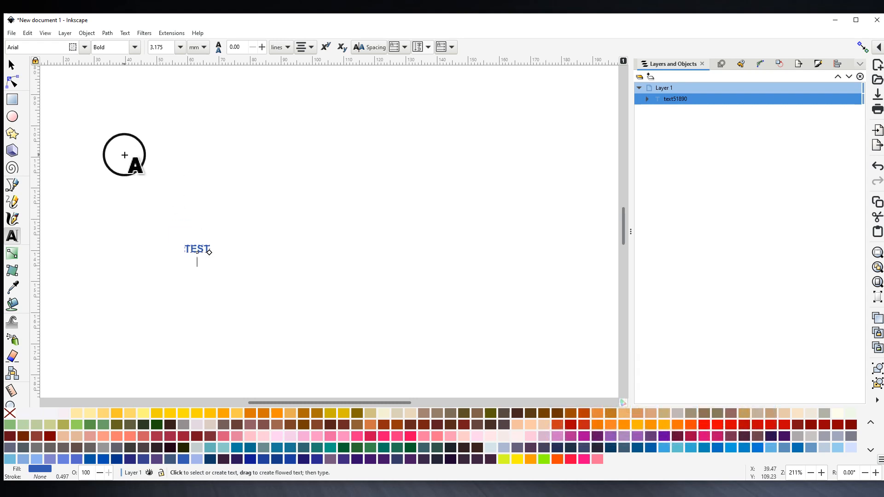
key(BackSpace)
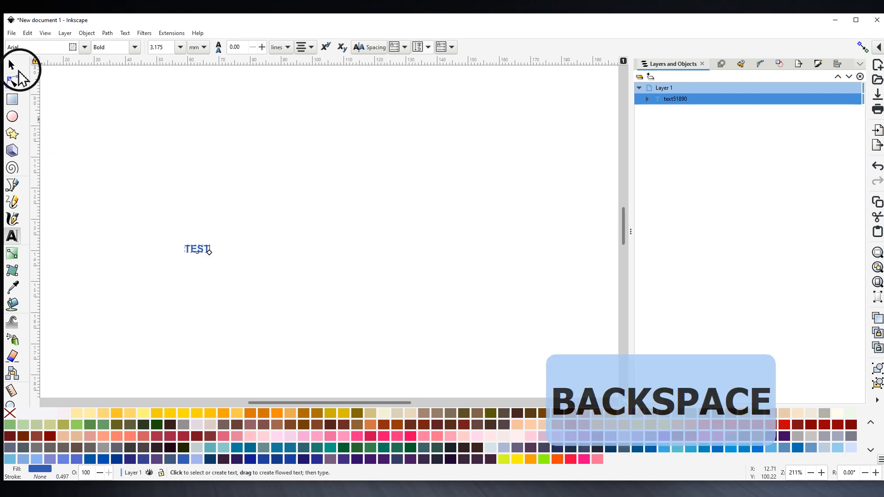
- Enlarge the TEST text to about 142 mm wide and 42 mm high
click(13, 69)
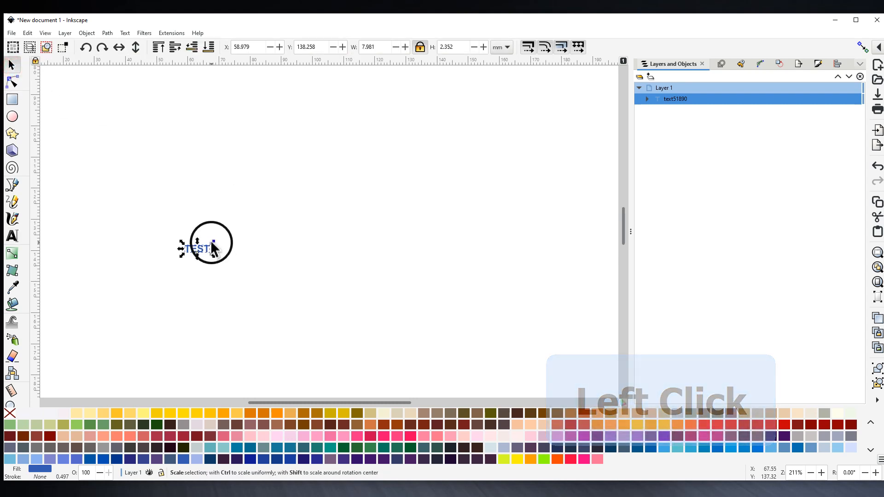
click(212, 243)
drag(211, 243, 529, 134)
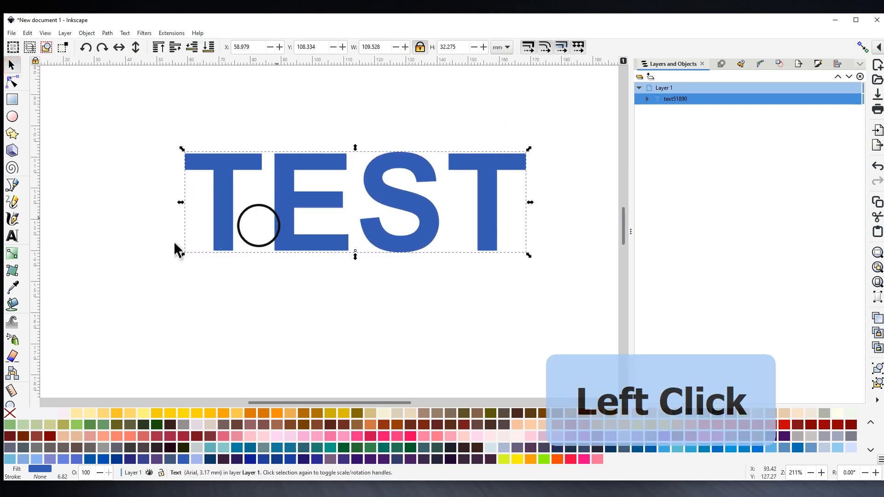
drag(181, 256, 79, 324)
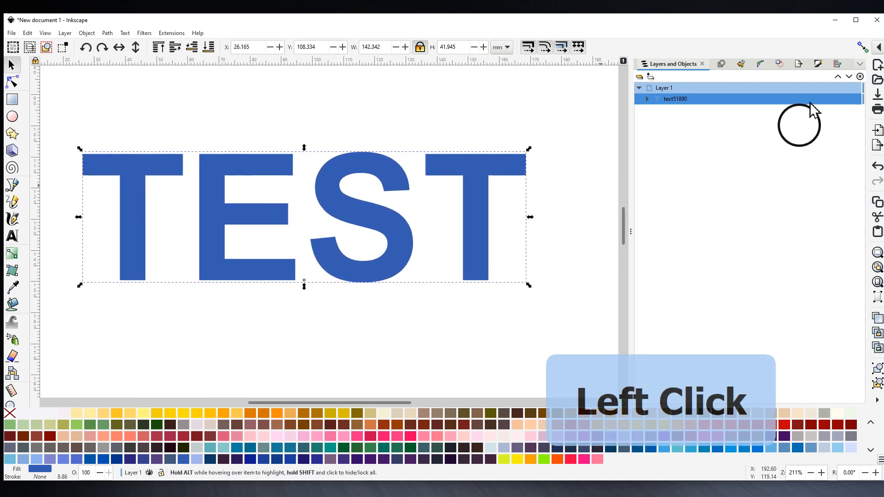
- Give the text a linear gradient fill from blue to opaque yellow, with the end stop at RGB 255, 248, 0 and alpha 100
click(815, 64)
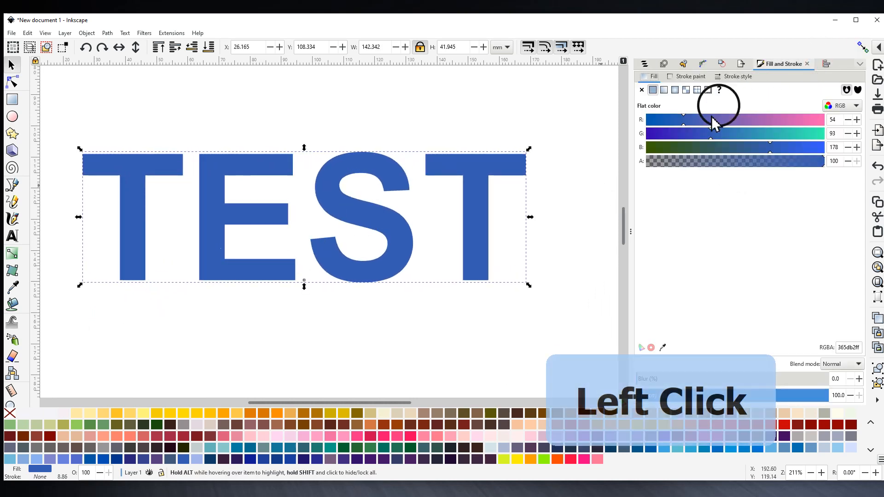
click(664, 90)
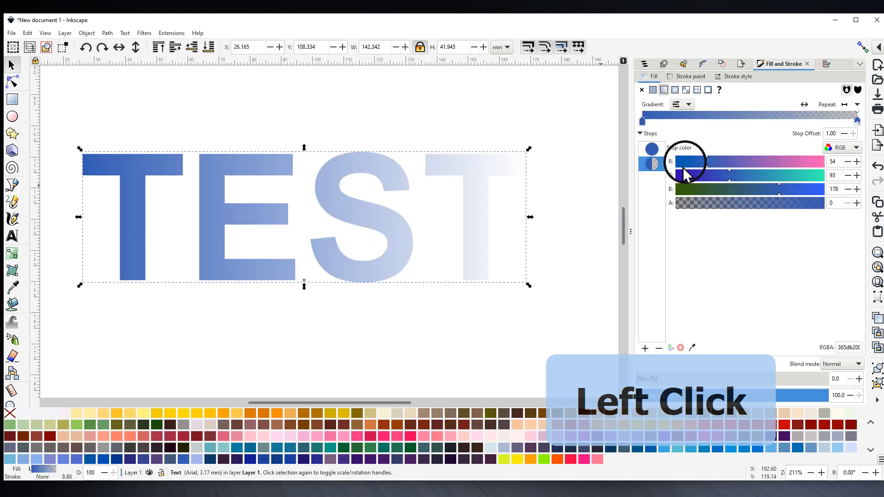
click(656, 167)
drag(730, 177, 820, 175)
drag(707, 164, 825, 162)
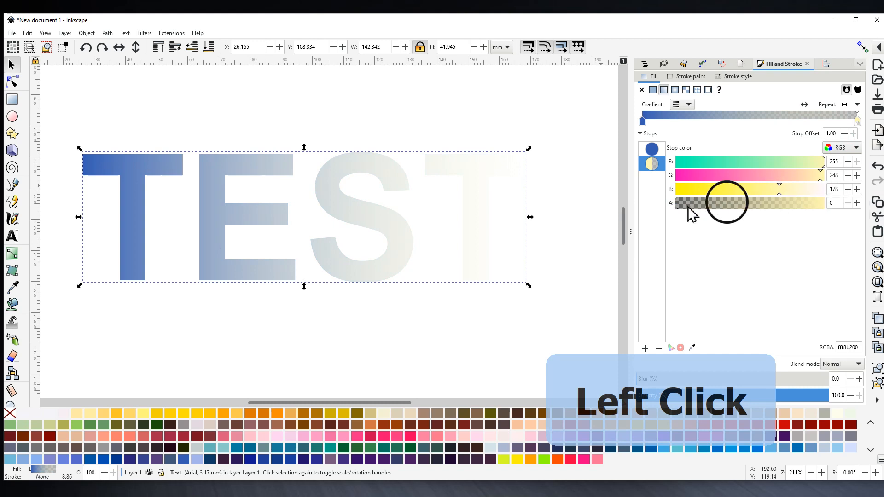
drag(678, 208, 819, 209)
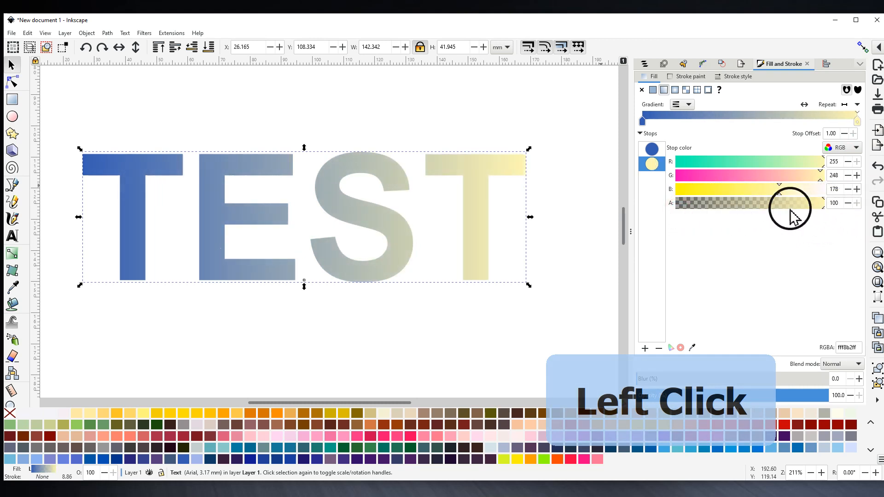
drag(779, 193, 647, 216)
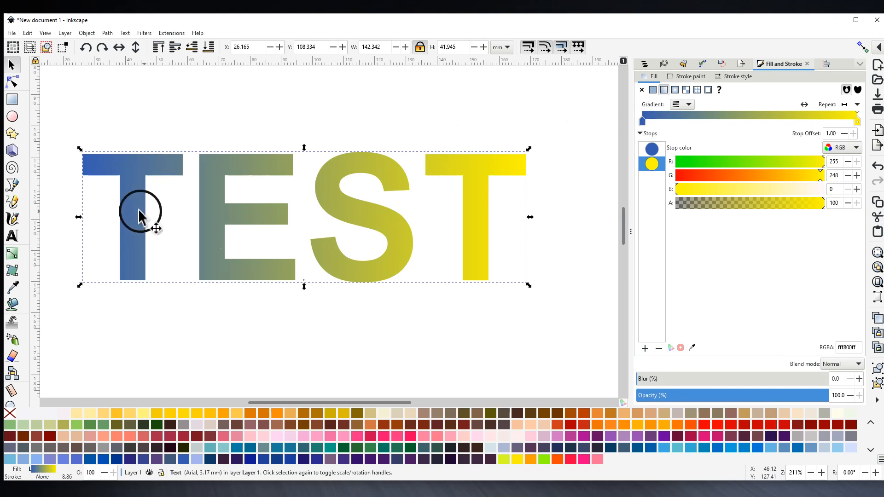
- Move the gradient stops inward to offsets 0.16 and 0.84, and turn the gradient vertical with blue at the top of the letters
drag(642, 121, 676, 124)
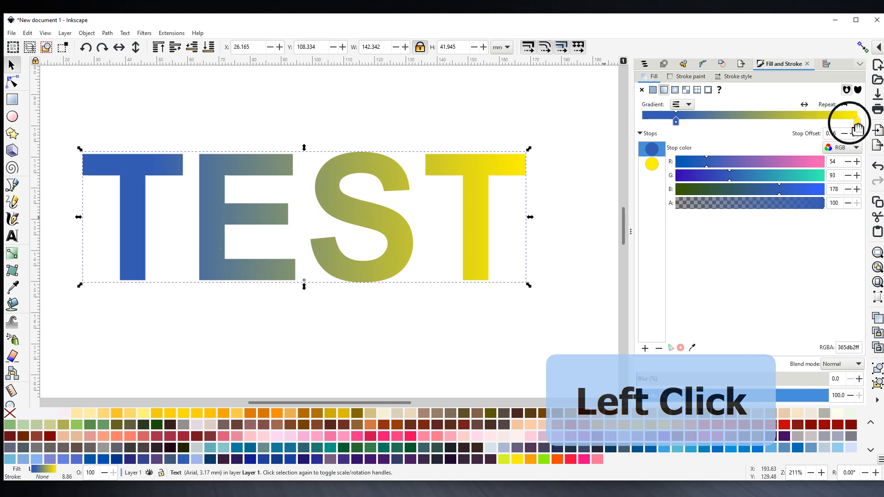
drag(857, 123, 823, 125)
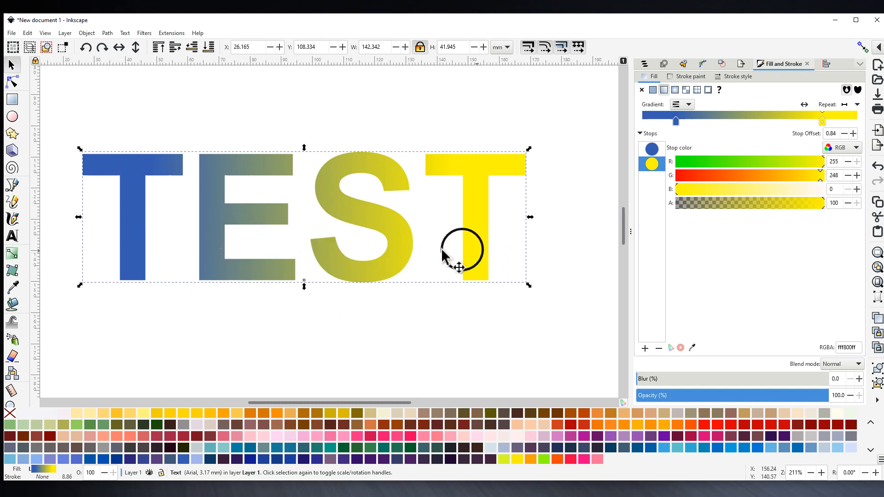
click(13, 83)
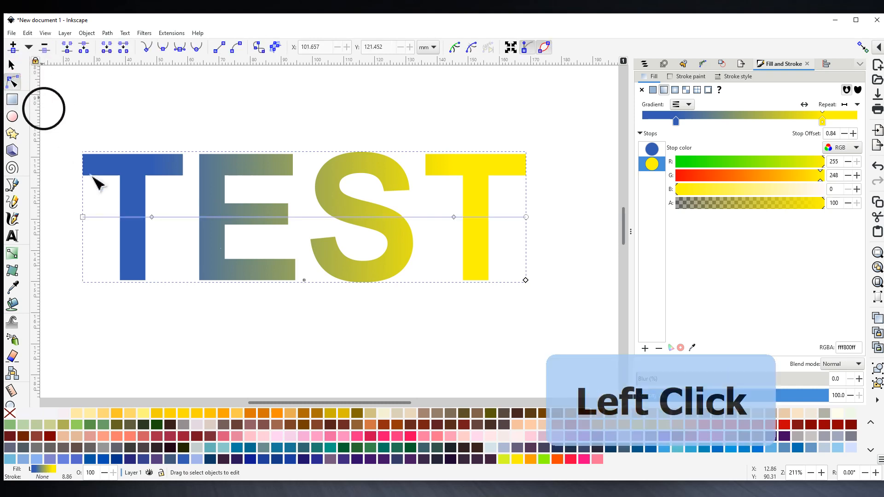
drag(82, 216, 321, 100)
drag(526, 217, 321, 282)
drag(322, 104, 322, 151)
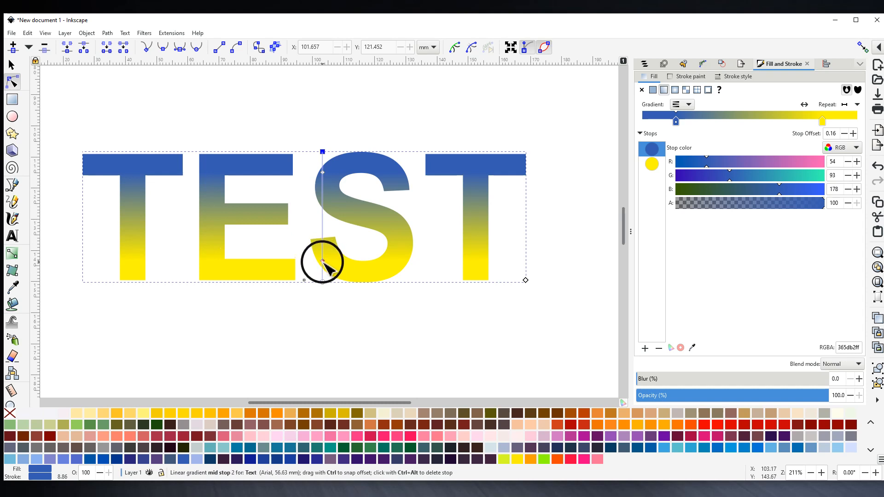
- Narrow the blend at mid-height of the letters by moving the blue stop to offset 0.40 and the yellow stop closer to it
drag(322, 260, 325, 241)
click(324, 241)
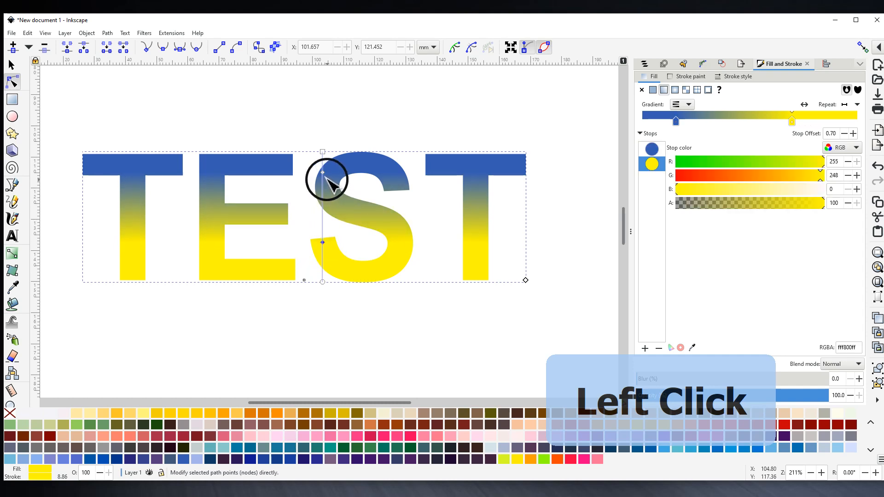
drag(323, 173, 322, 198)
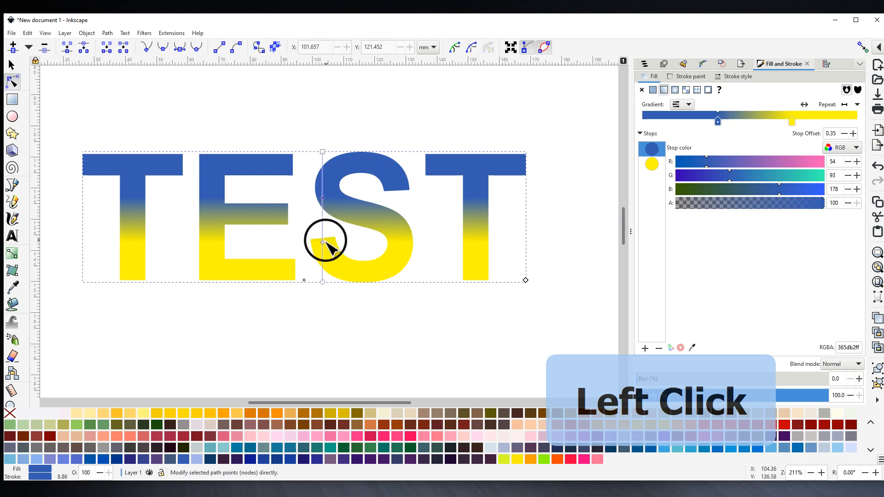
drag(323, 242, 322, 233)
drag(323, 198, 323, 204)
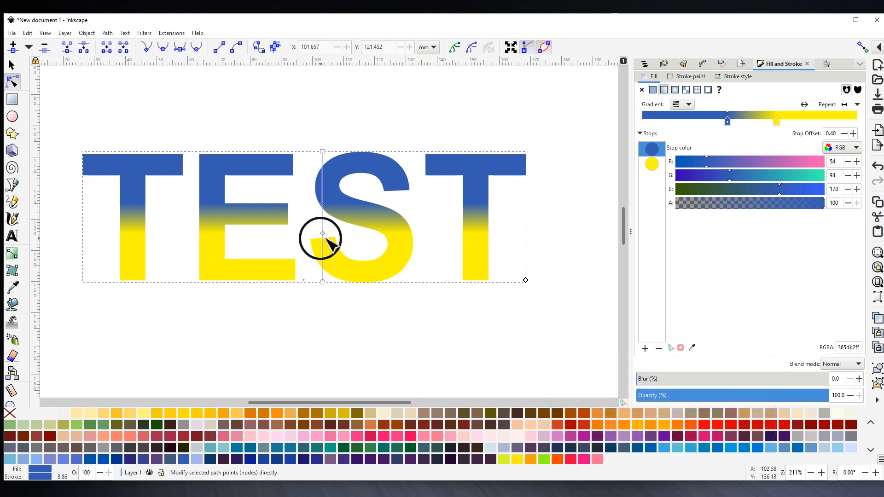
- Try to convert the TEST text to gradient blocks with an end row spacing of 1.00
click(170, 33)
mouse_move(180, 175)
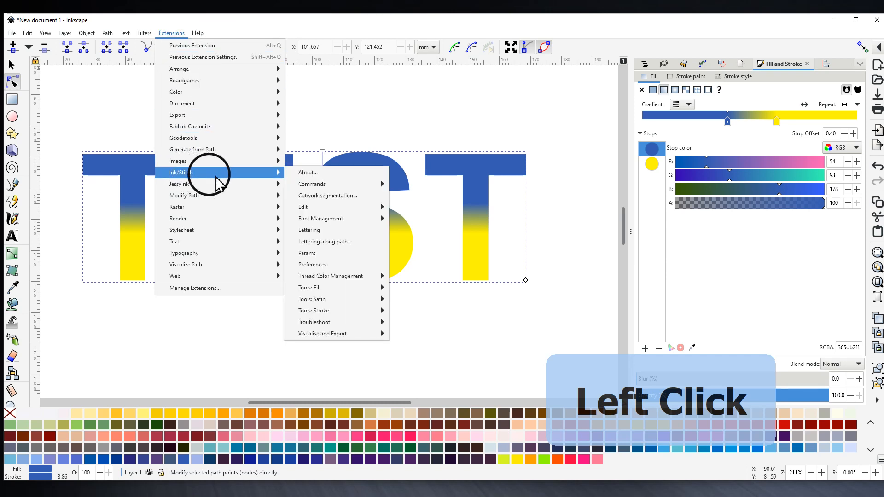
mouse_move(319, 299)
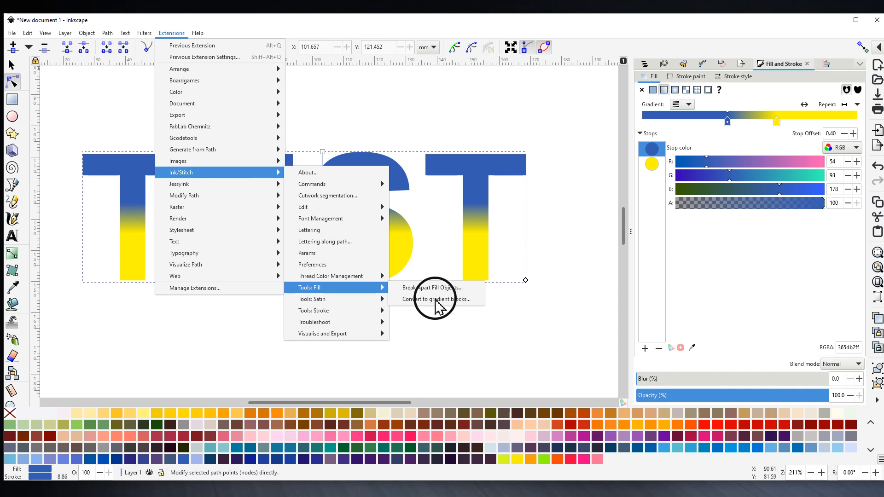
click(436, 299)
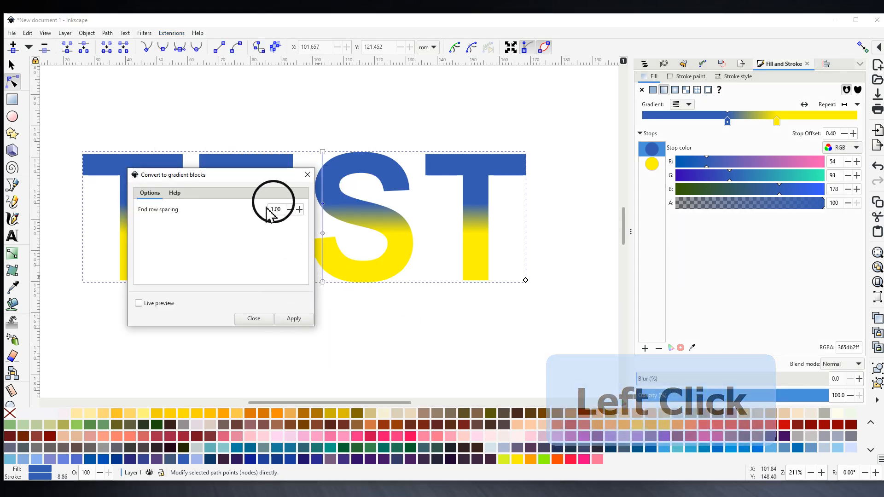
click(293, 320)
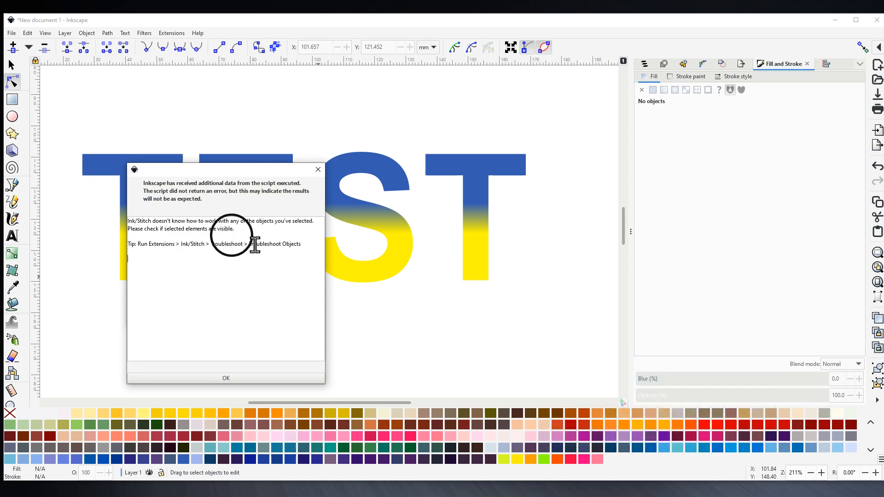
click(225, 378)
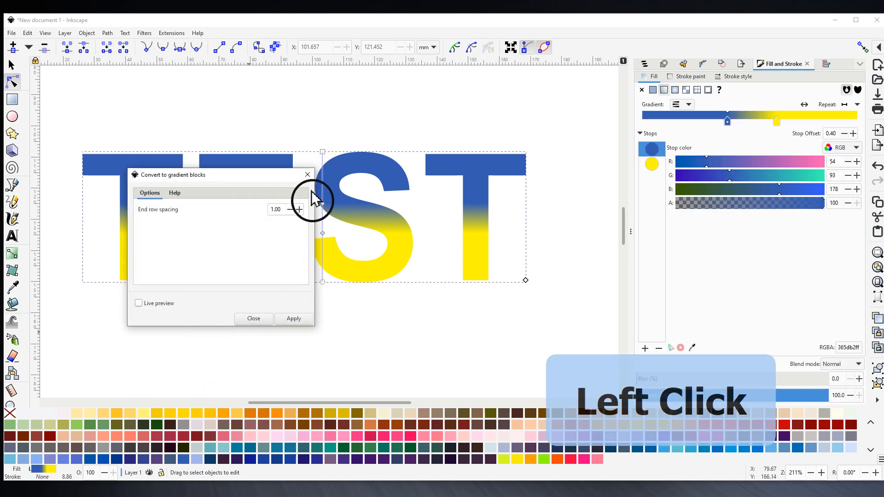
click(307, 176)
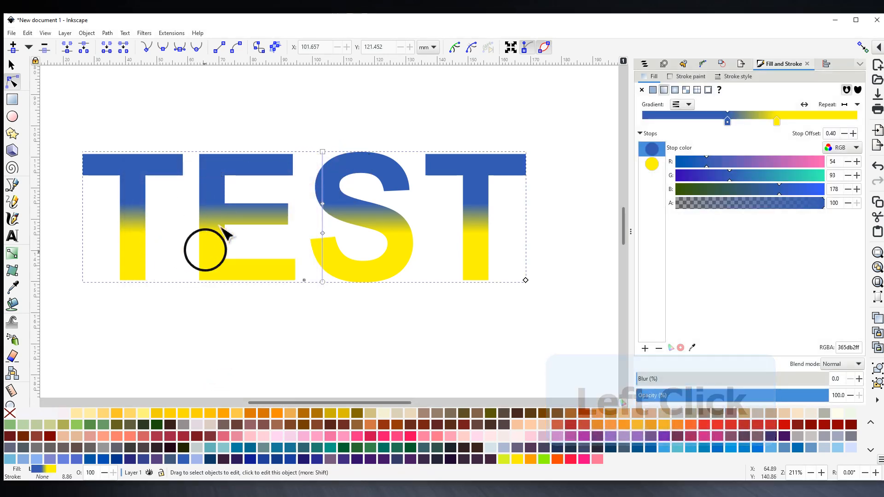
- Reselect the TEST text object and try Ink/Stitch's Convert to gradient blocks on it again with an end row spacing of 1.00
click(224, 183)
click(12, 67)
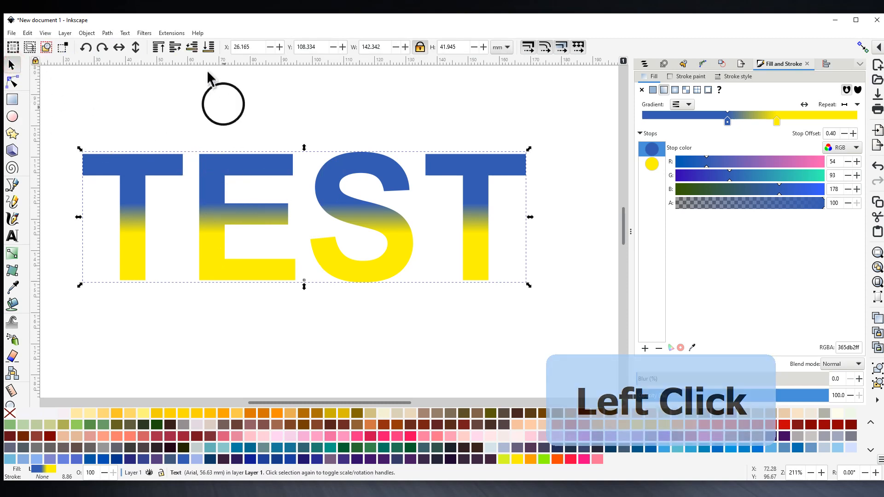
click(173, 33)
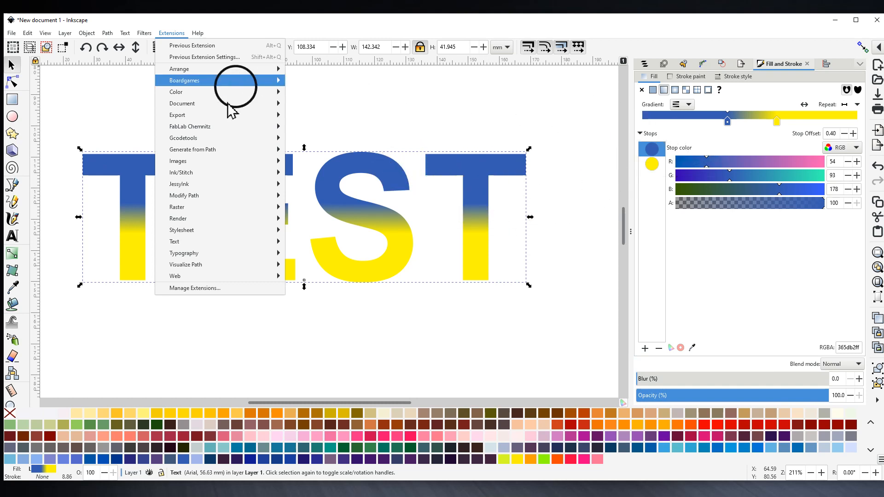
mouse_move(188, 175)
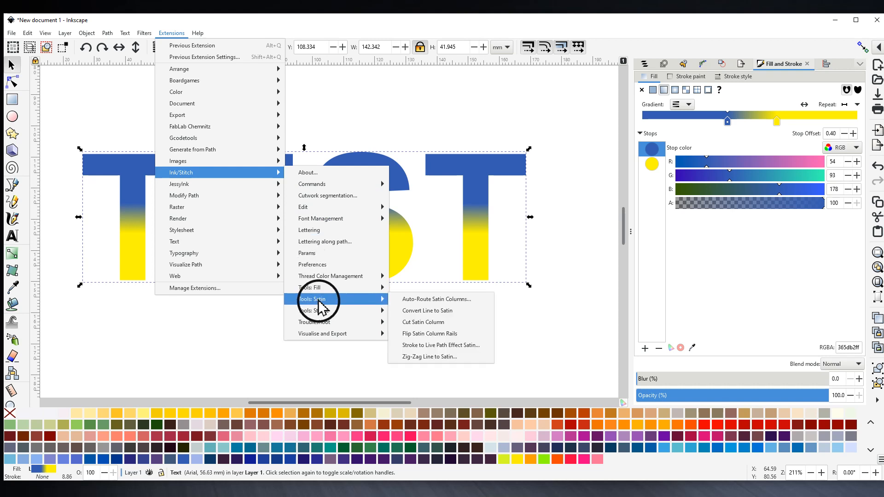
mouse_move(335, 289)
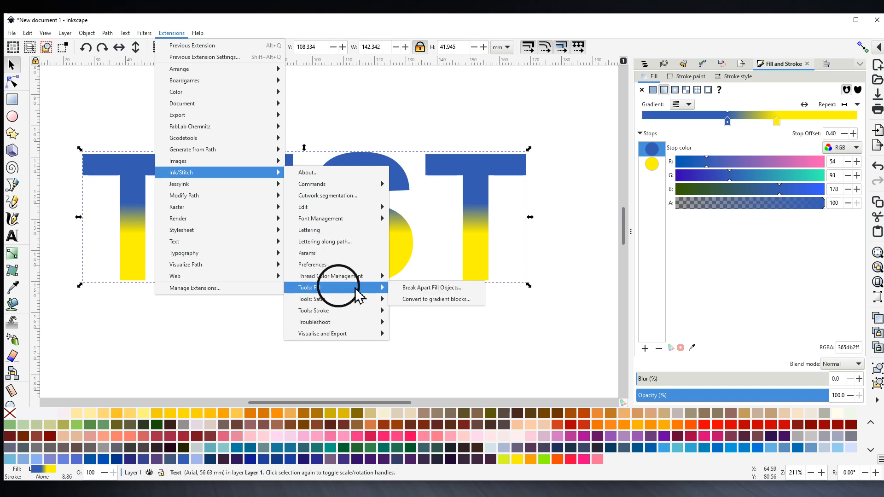
click(432, 299)
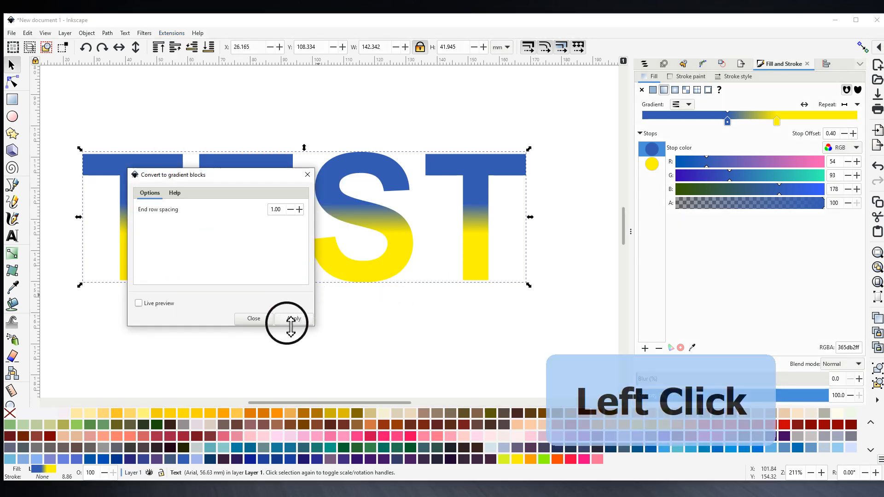
click(294, 319)
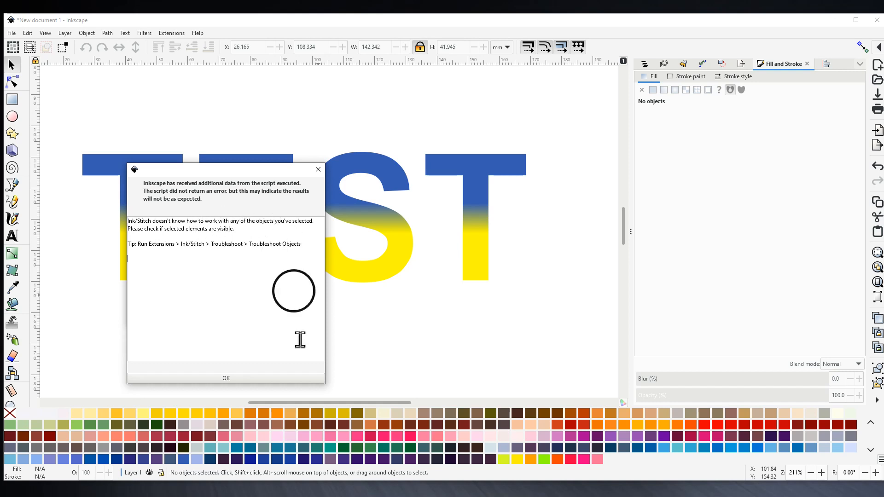
click(226, 379)
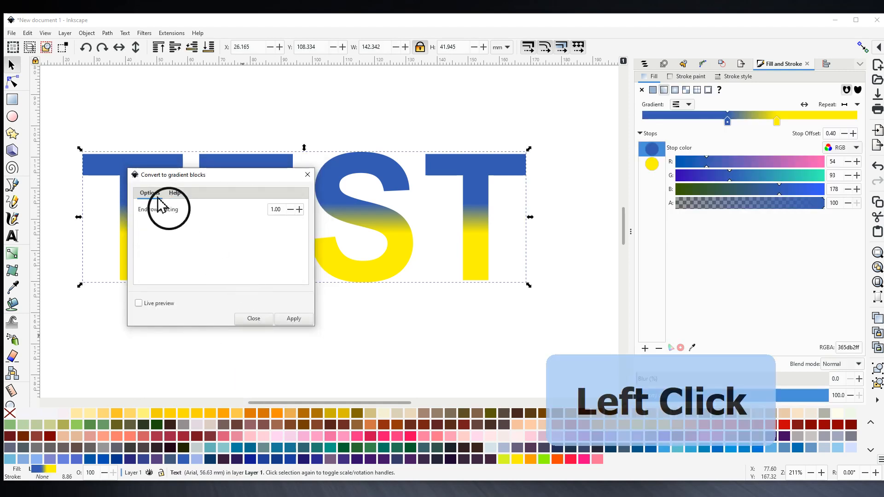
click(307, 175)
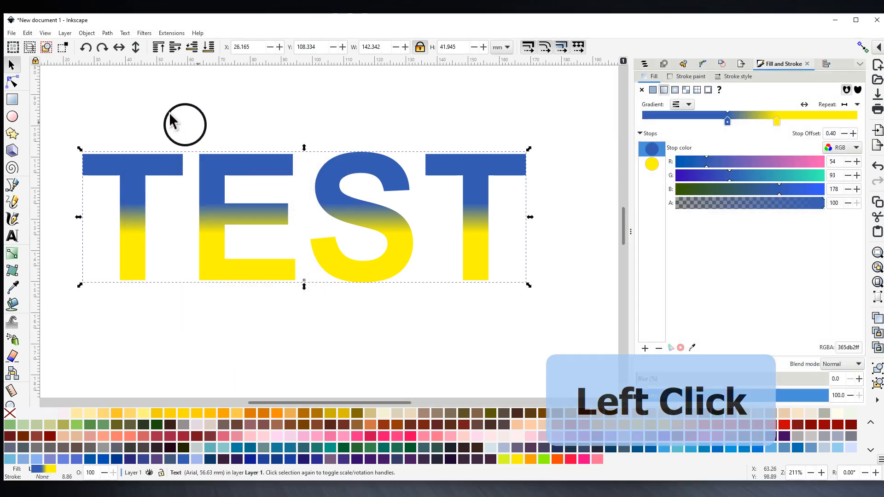
- Convert the TEST text to paths and turn the resulting group of letters into gradient blocks with an end row spacing of 1.00
click(108, 33)
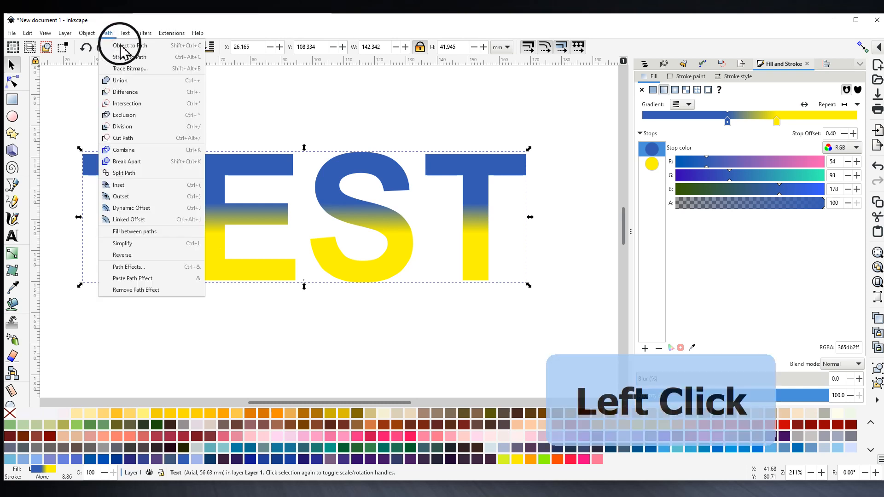
click(122, 48)
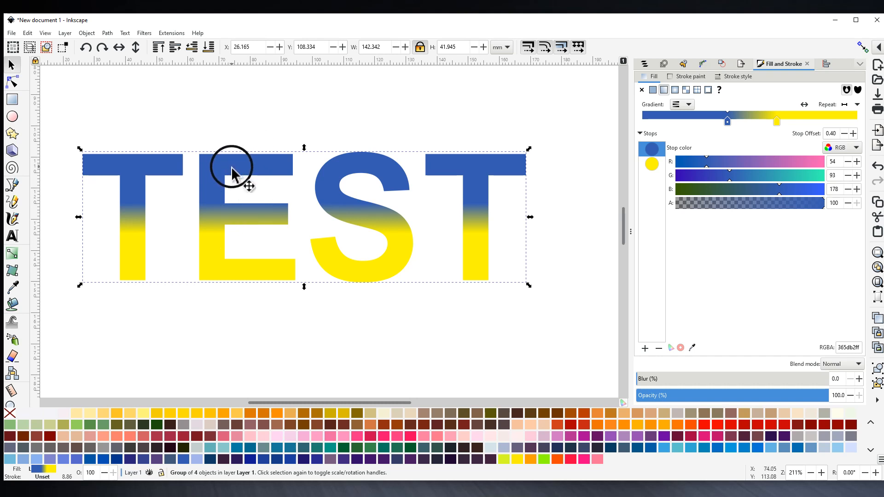
click(171, 33)
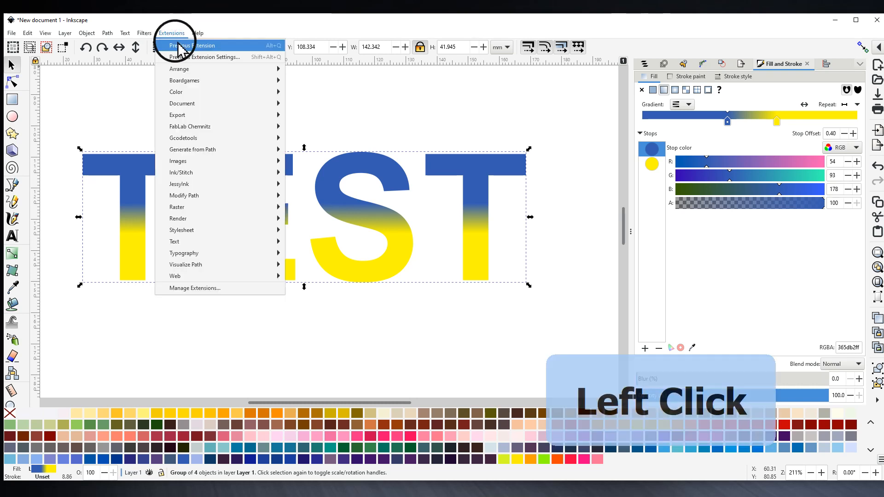
mouse_move(188, 176)
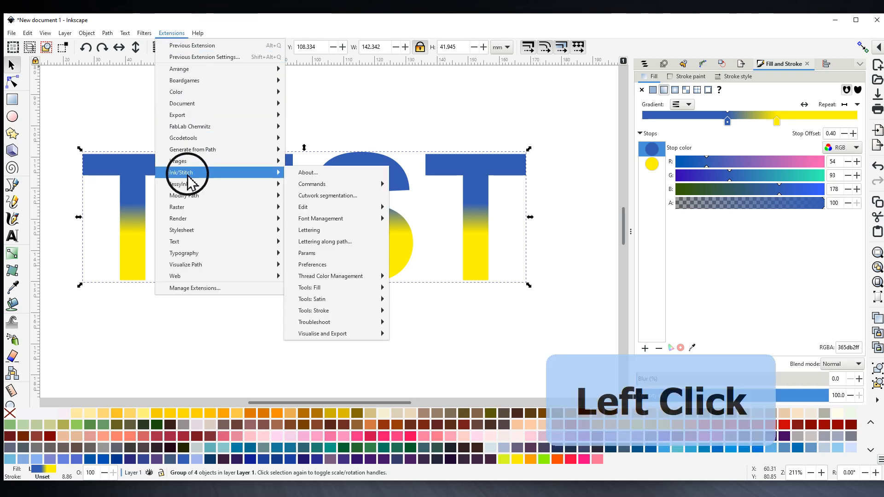
mouse_move(109, 36)
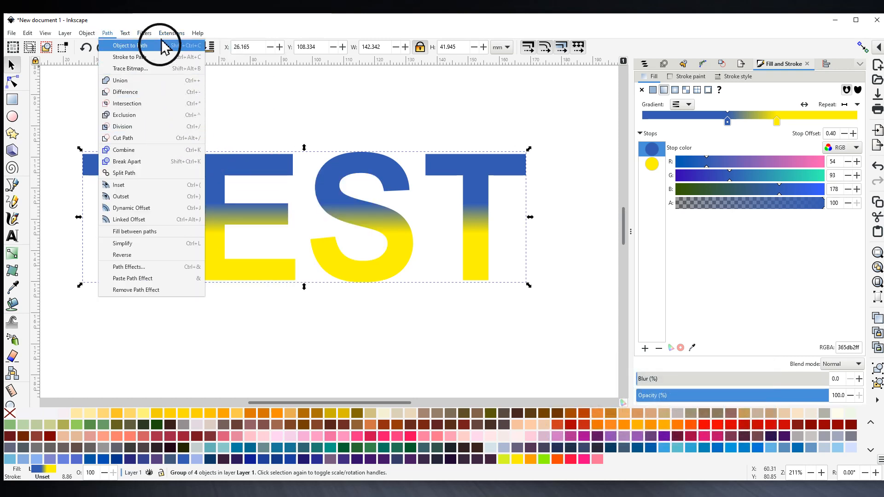
mouse_move(171, 33)
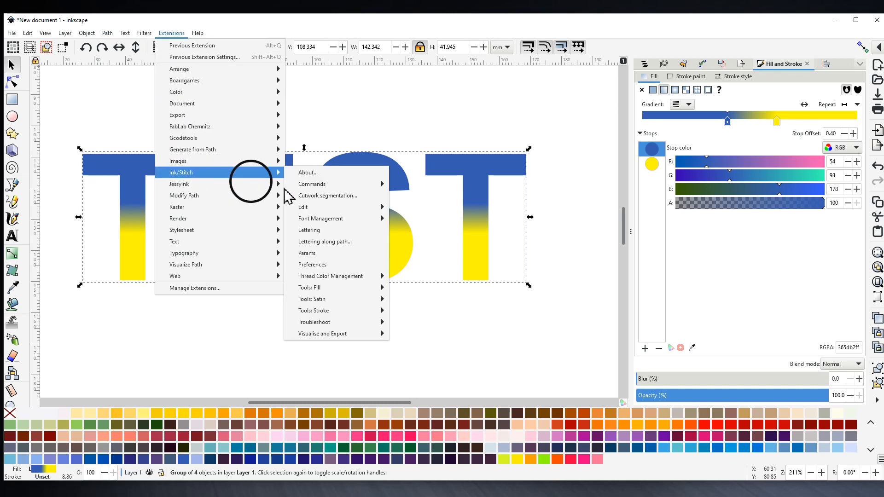
mouse_move(339, 289)
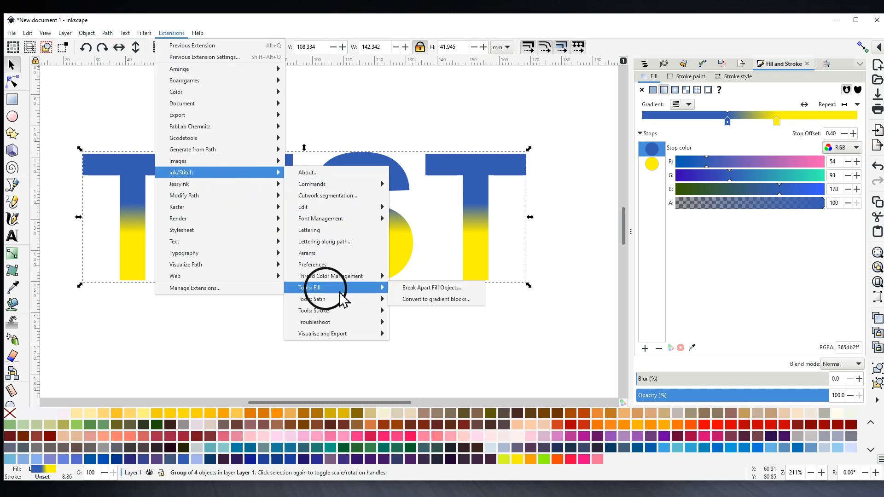
click(425, 299)
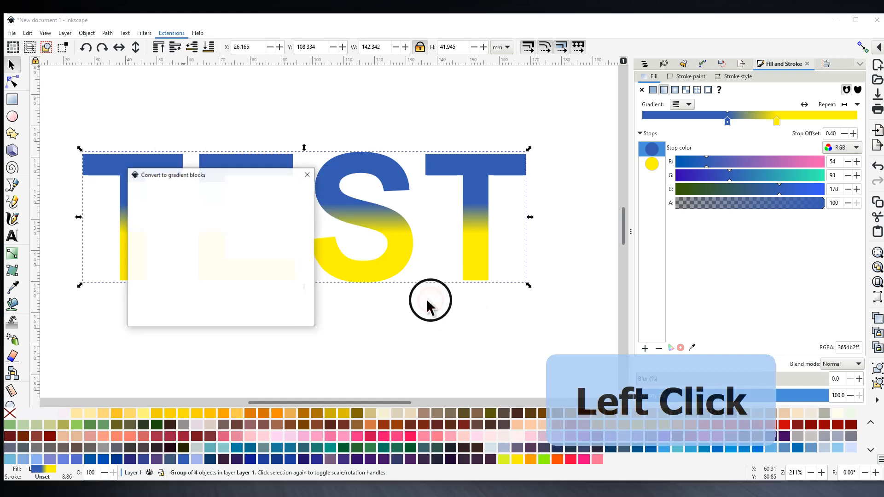
click(294, 318)
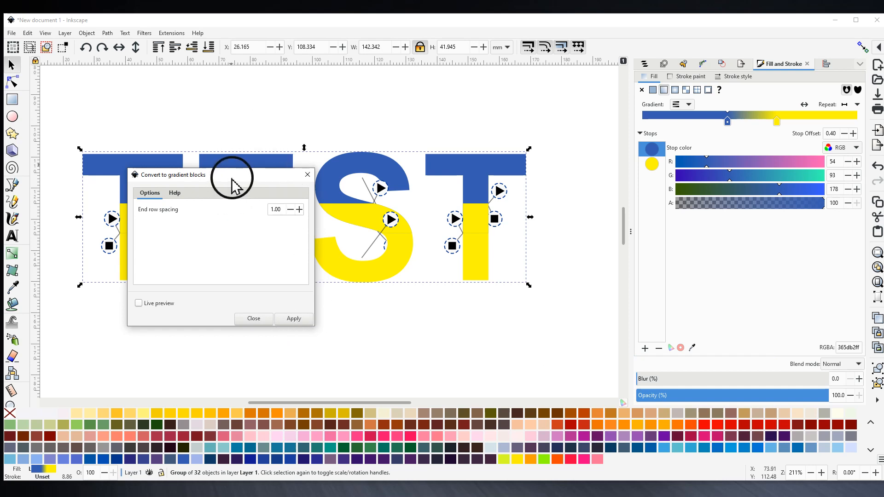
drag(231, 184, 163, 276)
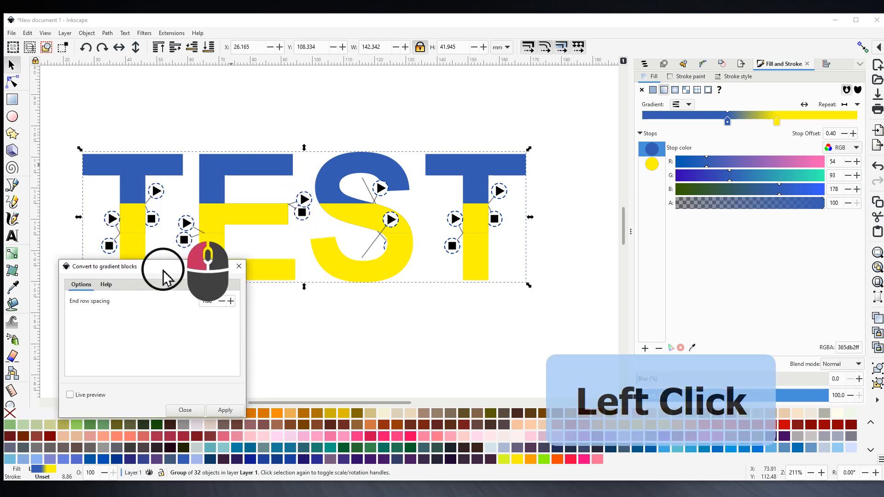
click(238, 268)
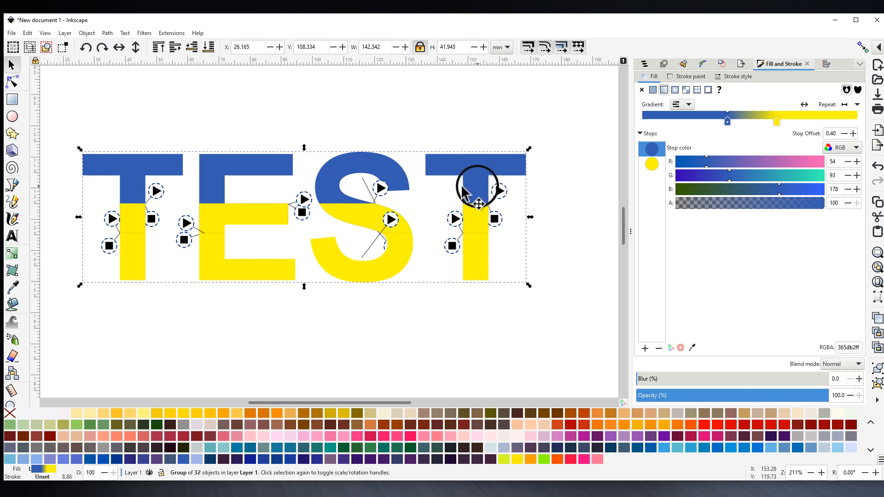
- Pull the letter E's blocks apart vertically: the top blue block up about 15 mm, the bottom yellow block down, and the middle yellow block off the blue one beneath
click(236, 271)
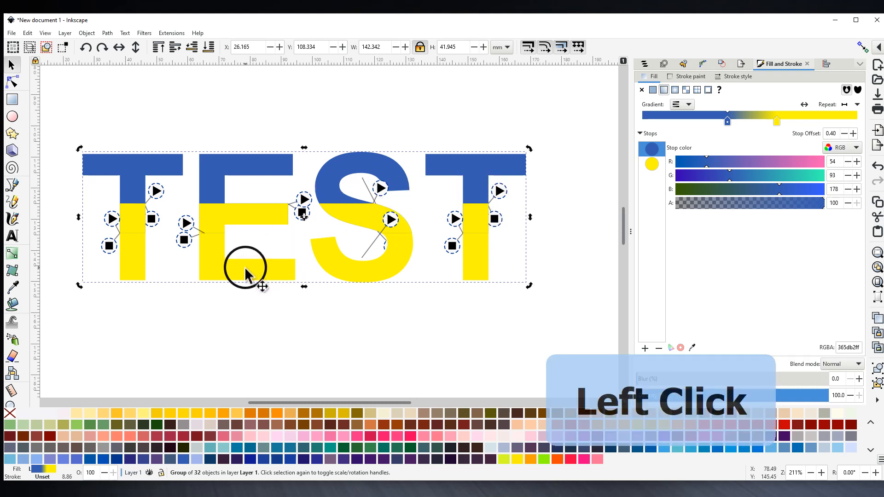
key(ctrl)
drag(244, 271, 241, 335)
ctrl+click(247, 272)
ctrl+click(242, 174)
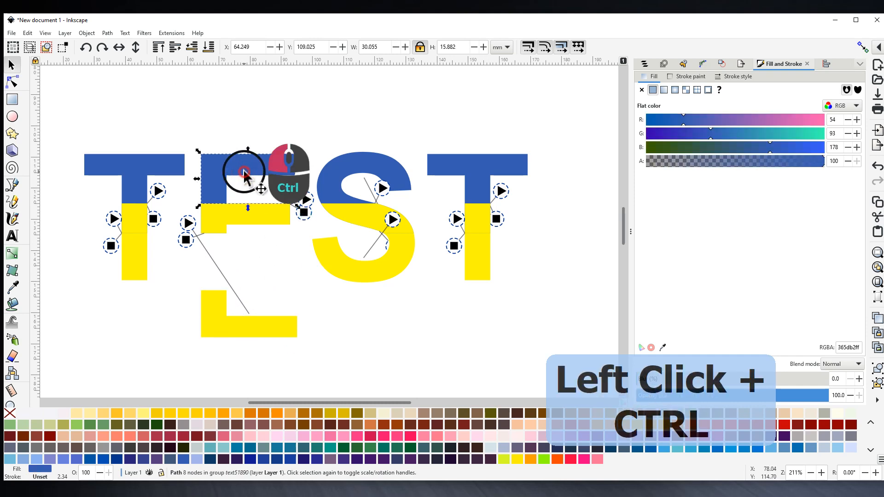
drag(241, 173, 249, 123)
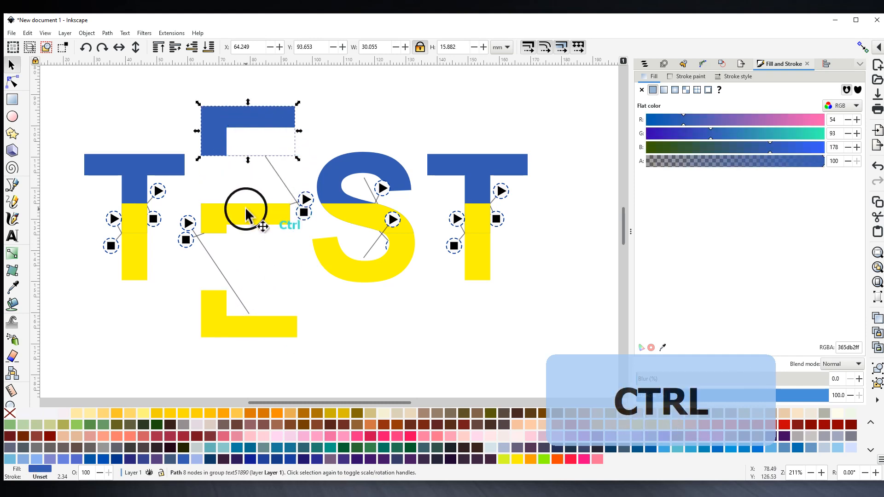
ctrl+click(247, 213)
drag(246, 213, 247, 259)
ctrl+click(239, 217)
mouse_move(238, 217)
mouse_down()
mouse_move(240, 200)
mouse_move(240, 207)
mouse_up()
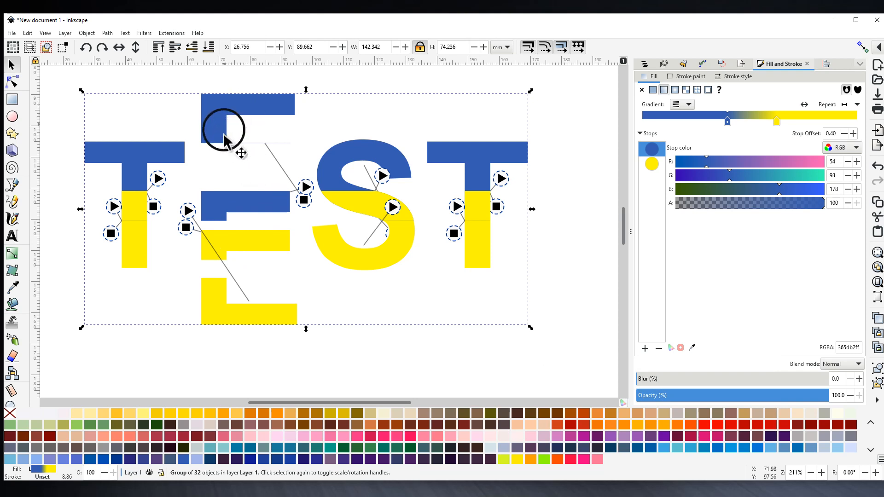
- Examine the Ink/Stitch embroidery params and stitch preview of the E's middle blue block, comparing row spacing with end row spacing
click(241, 211)
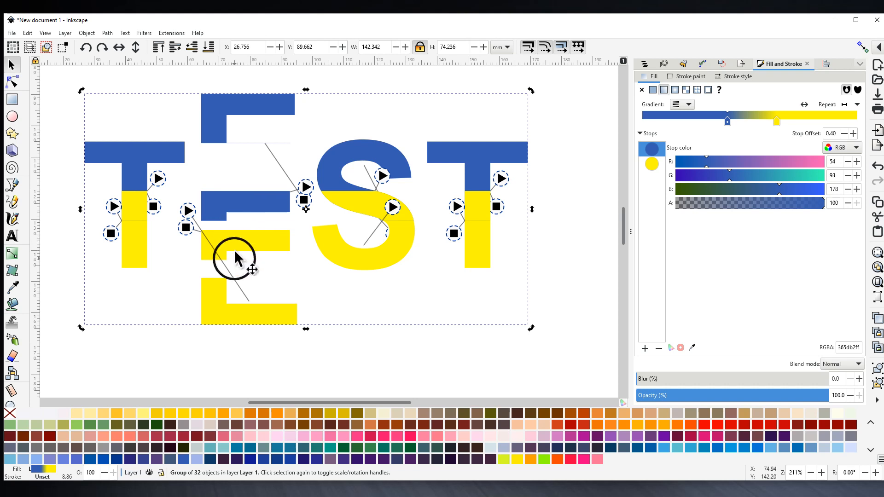
click(244, 204)
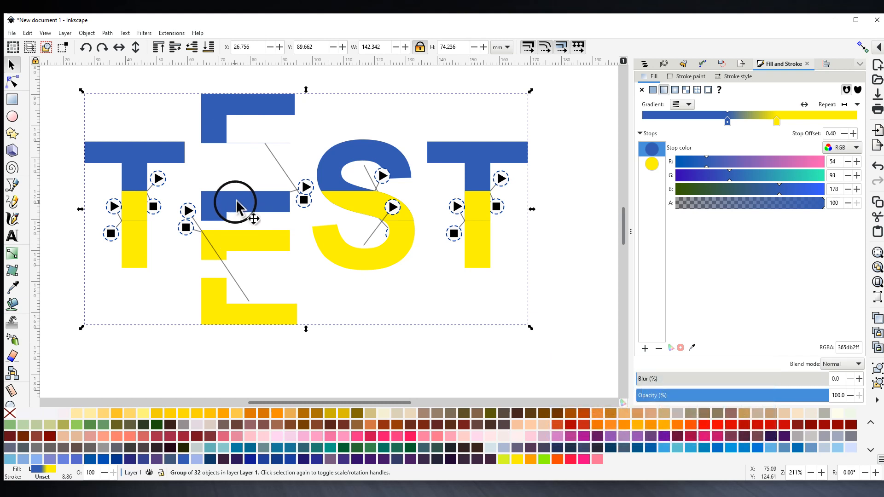
key(alt)
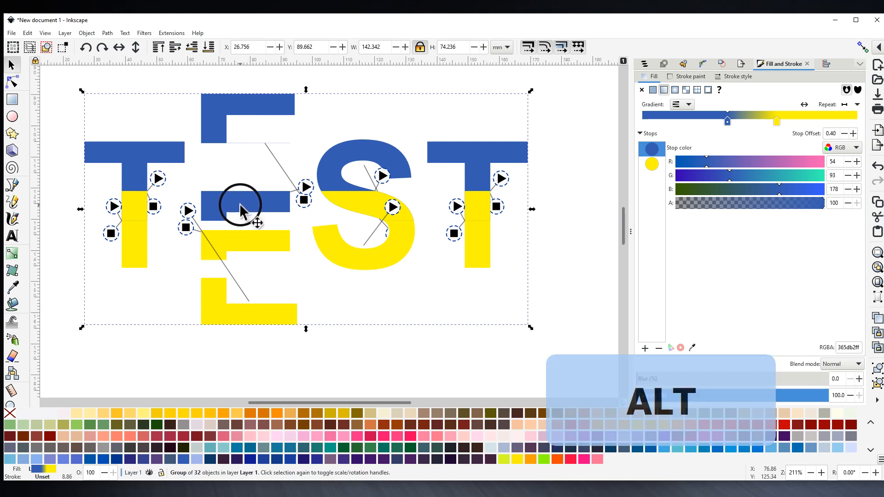
ctrl+click(240, 209)
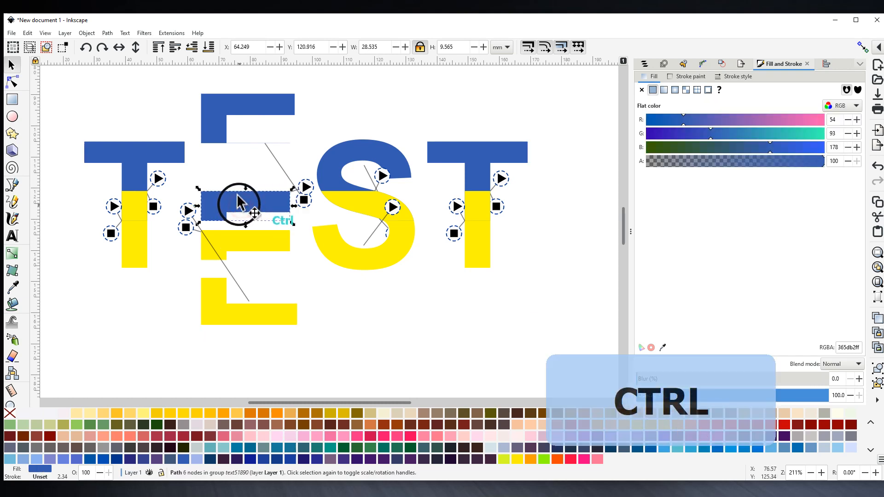
click(173, 33)
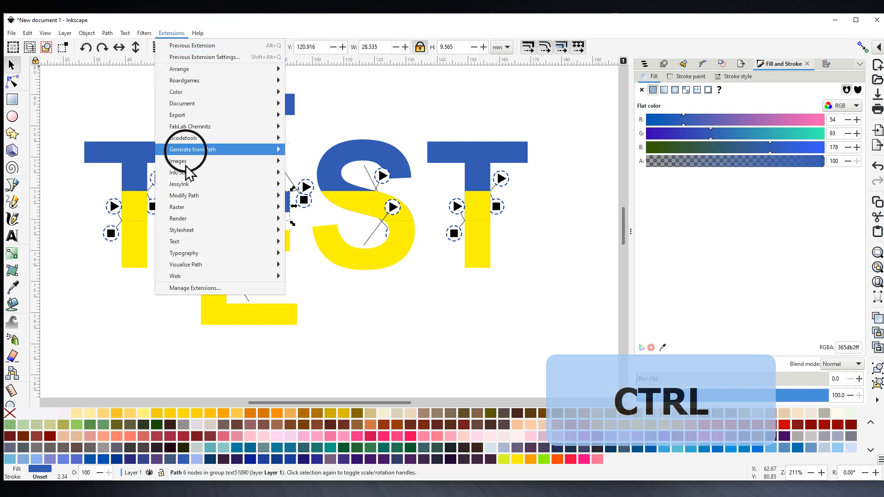
mouse_move(189, 177)
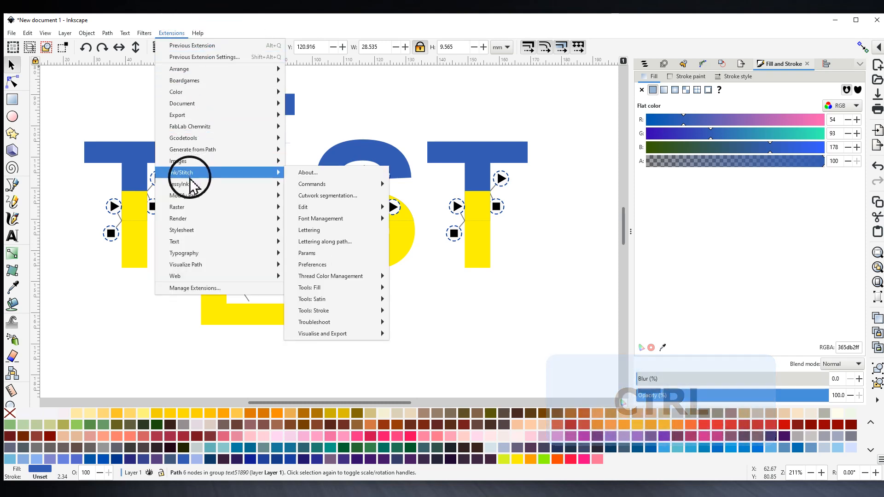
click(307, 252)
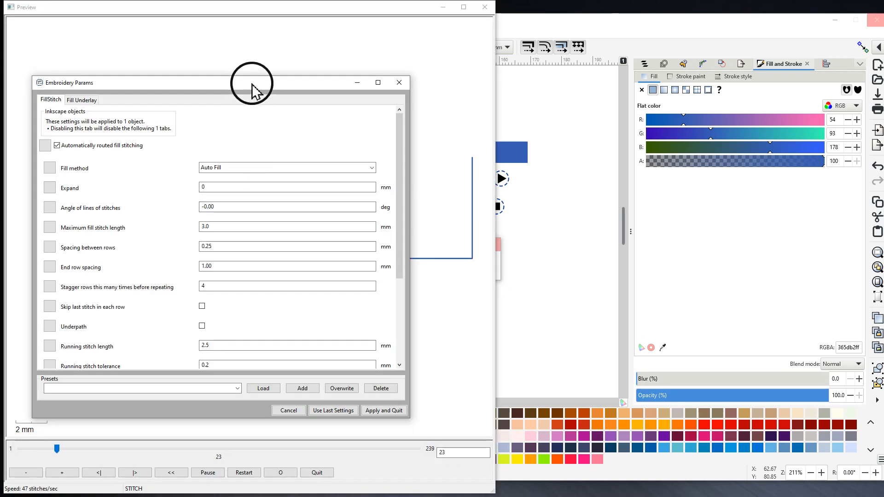
drag(252, 86, 0, 79)
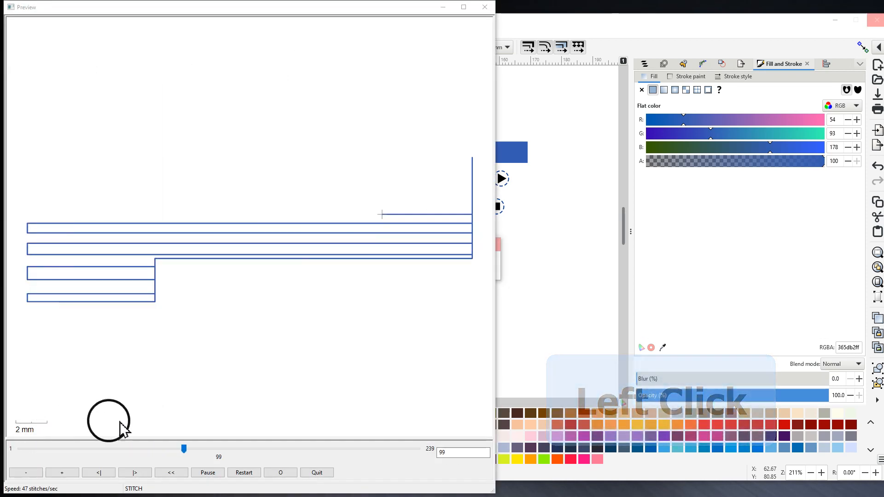
drag(0, 79, 671, 81)
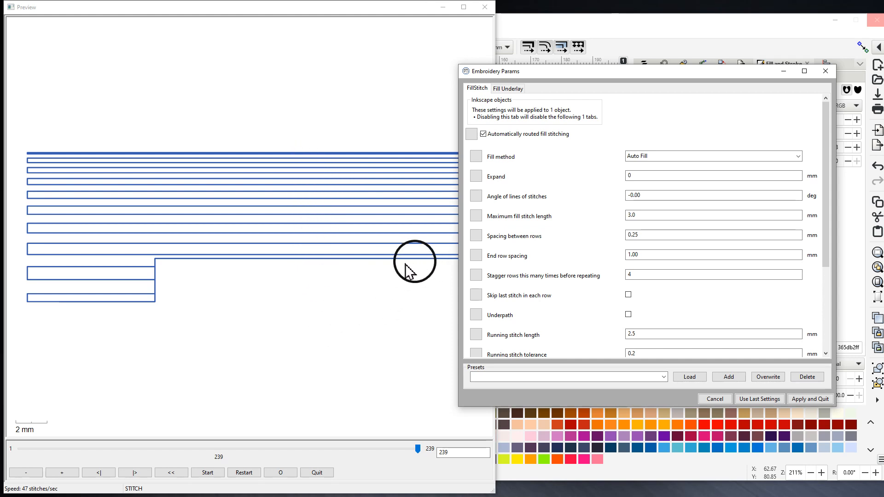
click(722, 78)
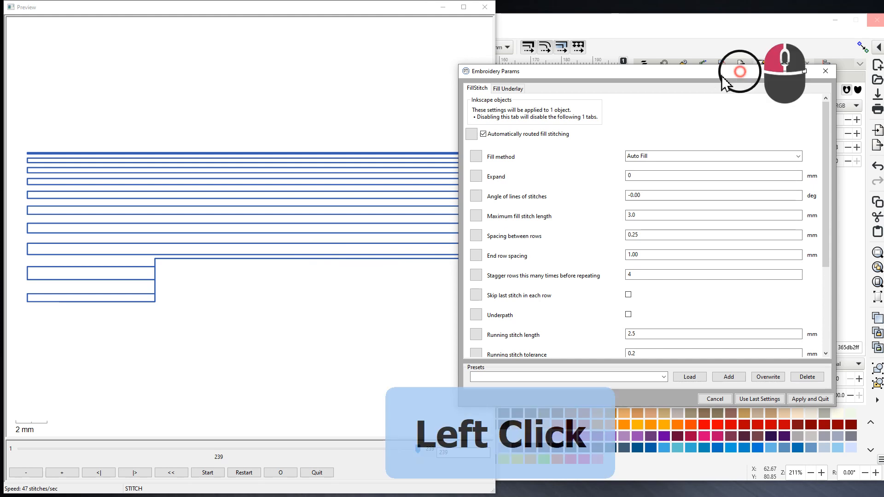
drag(723, 82, 203, 81)
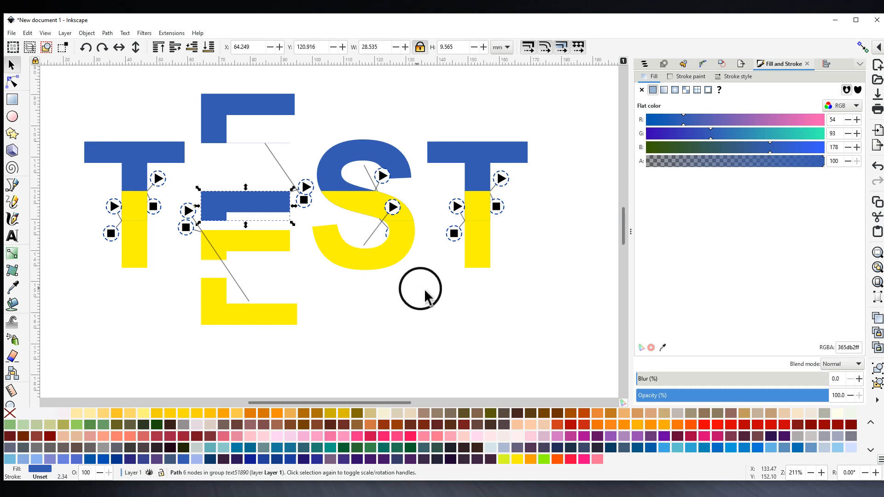
scroll(426, 297, down, 3)
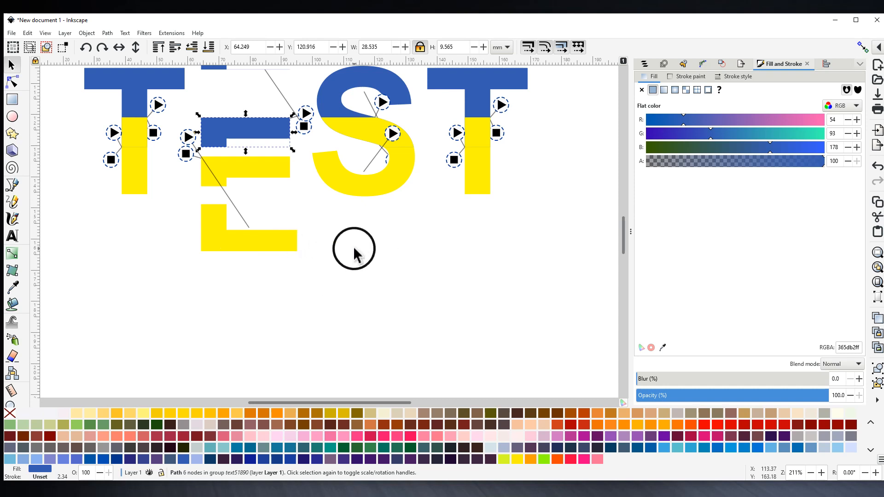
drag(354, 254, 416, 317)
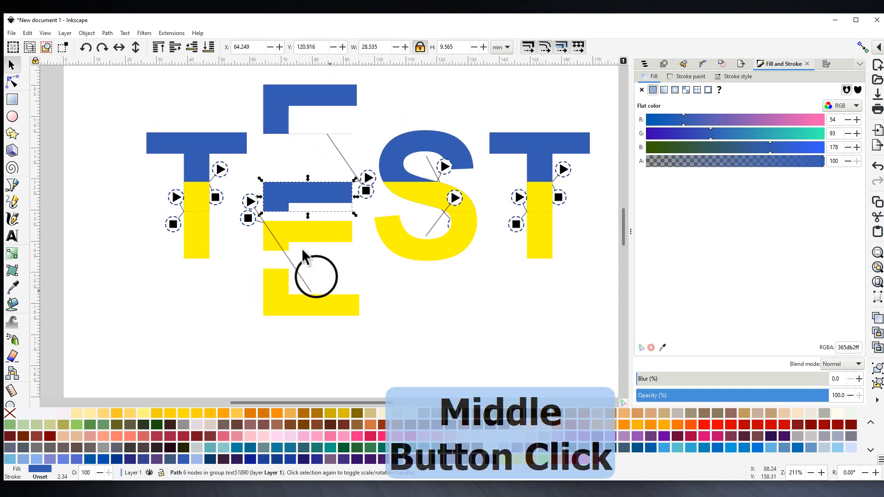